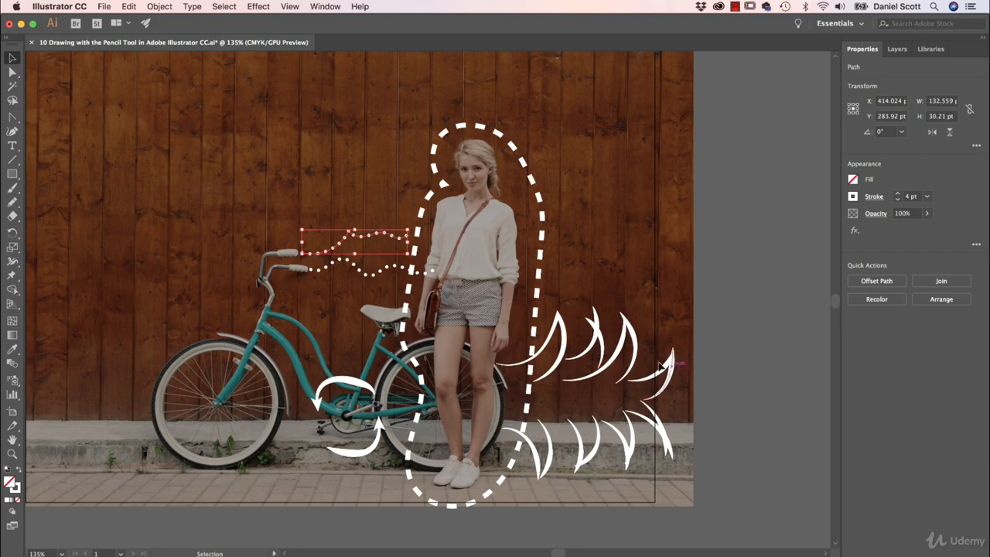
{"action": "left_click", "coordinate": [630, 347]}
{"action": "left_click", "coordinate": [755, 375]}
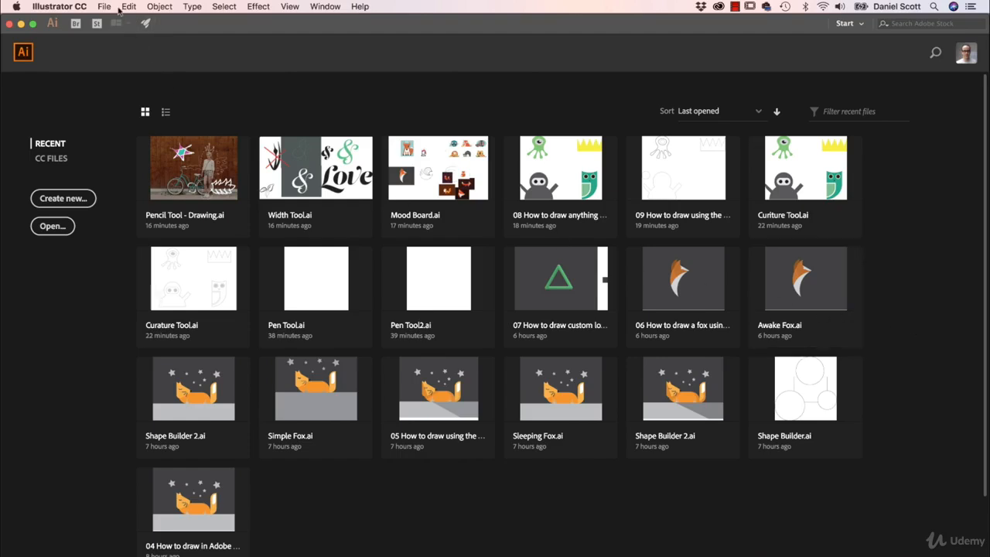
Create a new print document with the Letter preset in landscape orientation, 792 x 612 pt
{"action": "left_click", "coordinate": [119, 9]}
{"action": "left_click", "coordinate": [111, 20]}
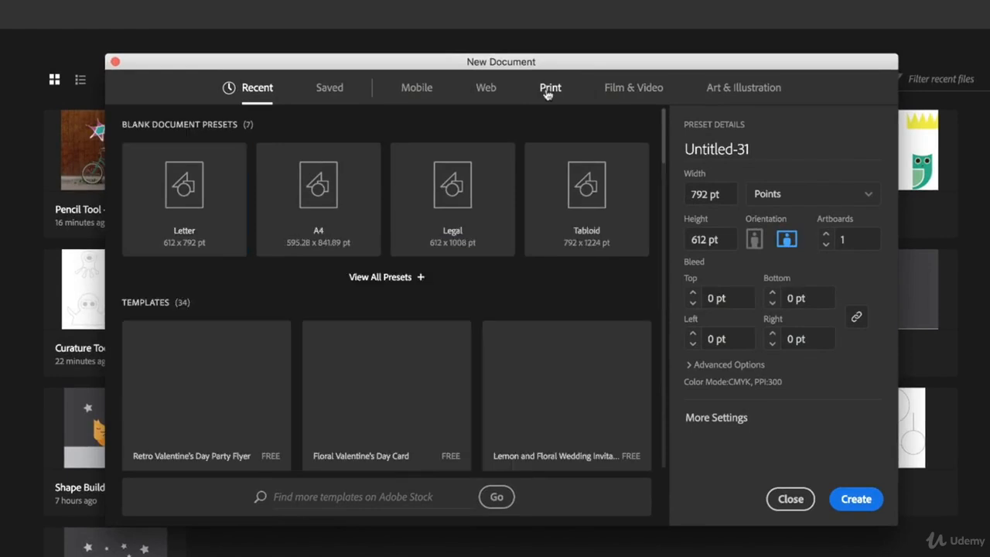
{"action": "left_click", "coordinate": [548, 90]}
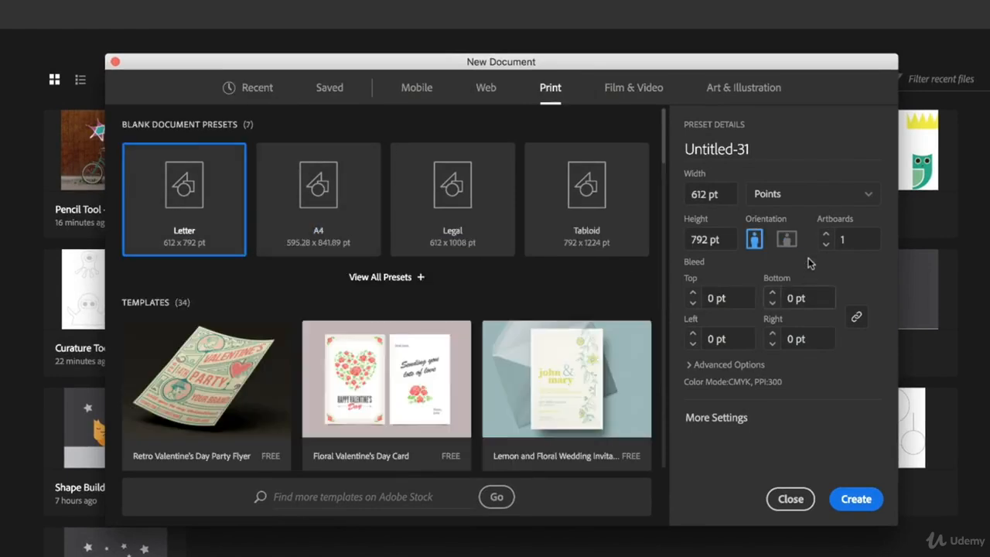
{"action": "left_click", "coordinate": [787, 240]}
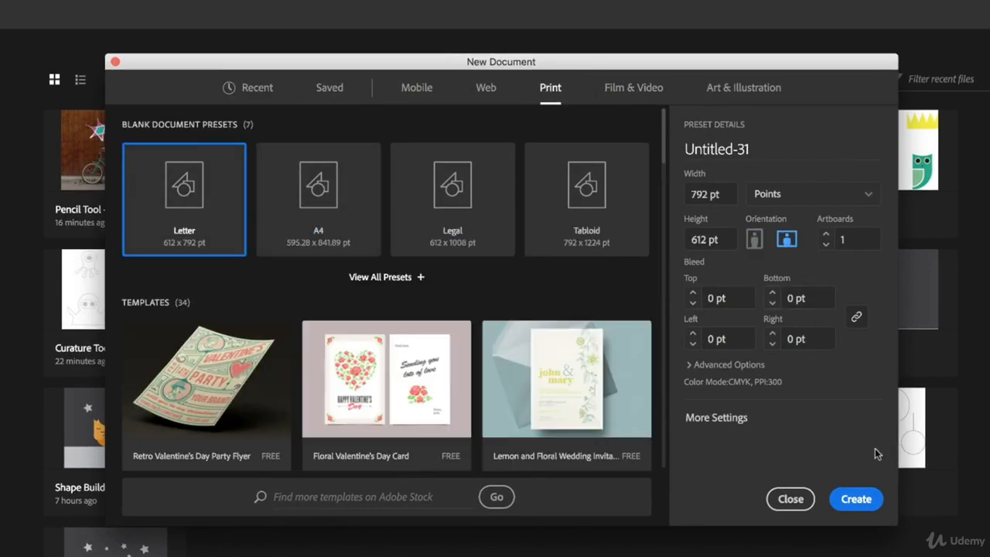
{"action": "left_click", "coordinate": [856, 499]}
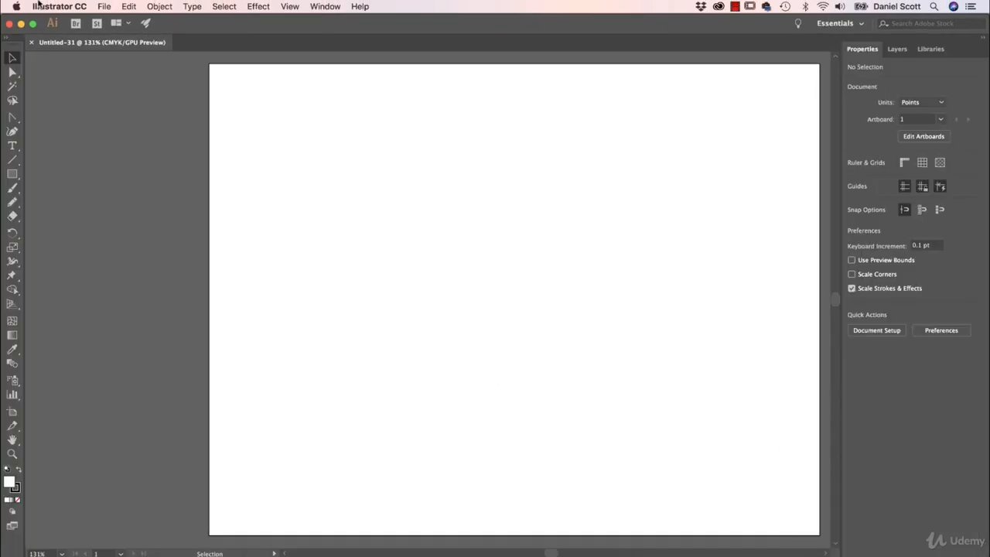
Place the image Drawing 1.jpeg from Exercise Files unlinked, starting near the artboard's upper-left corner
{"action": "left_click", "coordinate": [101, 7]}
{"action": "left_click", "coordinate": [116, 180]}
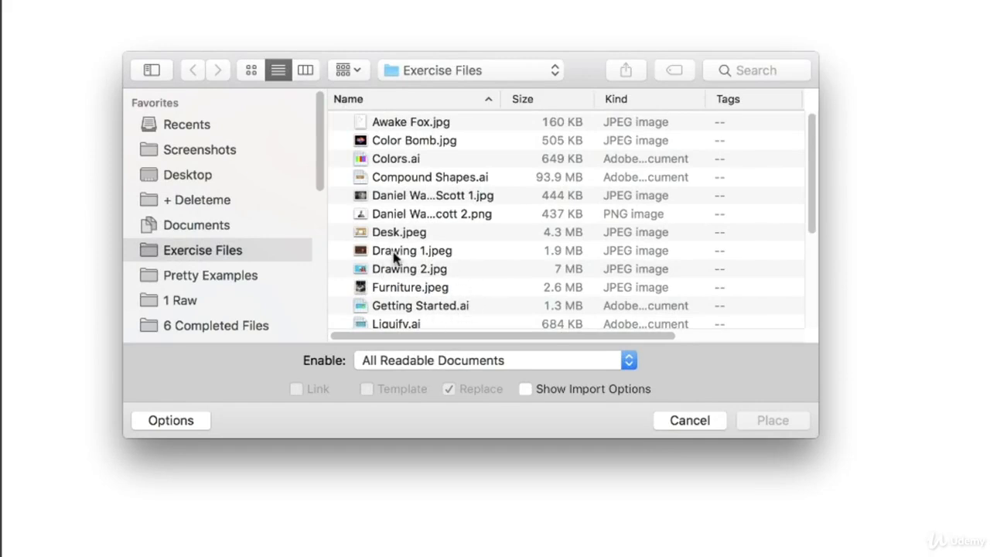
{"action": "left_click", "coordinate": [404, 252]}
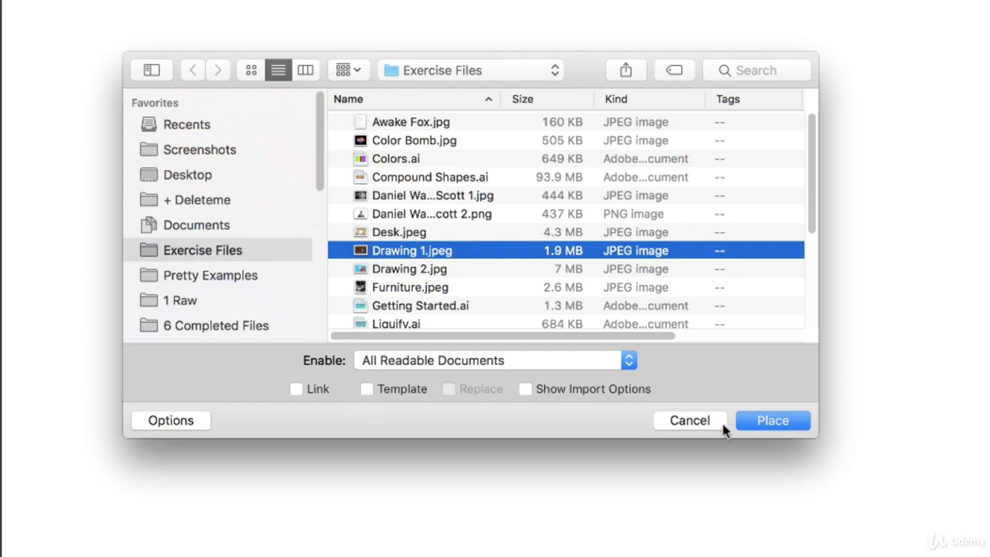
{"action": "left_click", "coordinate": [762, 420]}
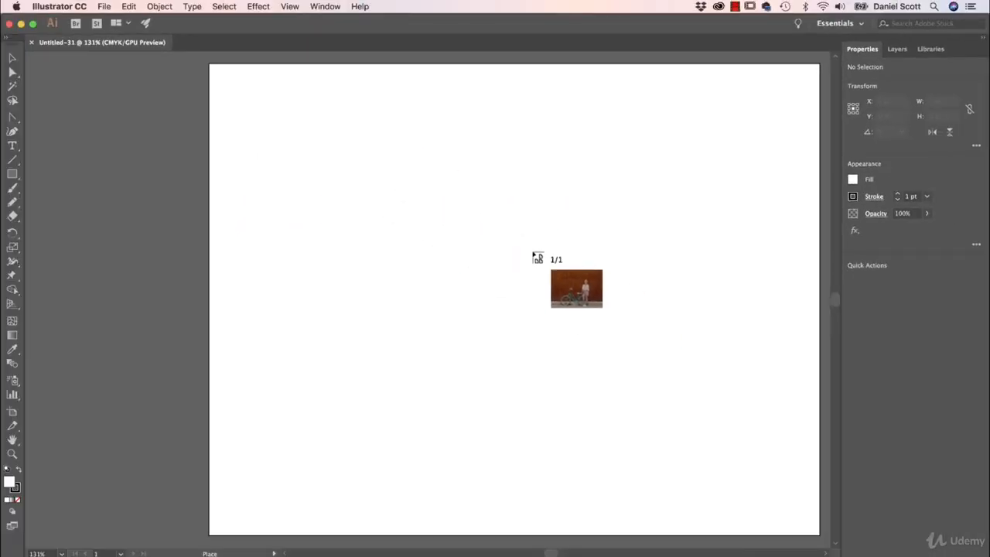
{"action": "left_click", "coordinate": [221, 72]}
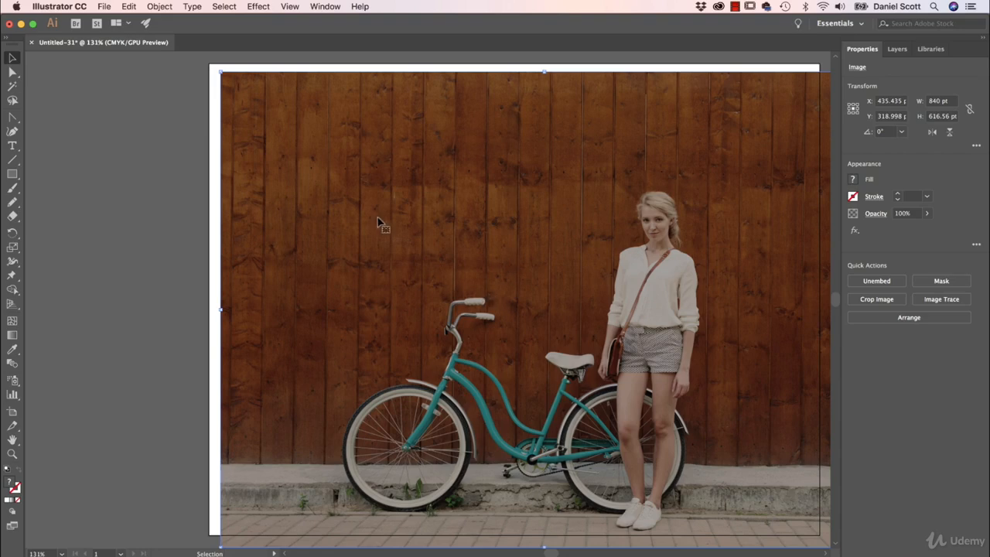
With Smart Guides on, snap the placed image's upper-left corner to the artboard's upper-left corner
{"action": "left_click", "coordinate": [290, 7]}
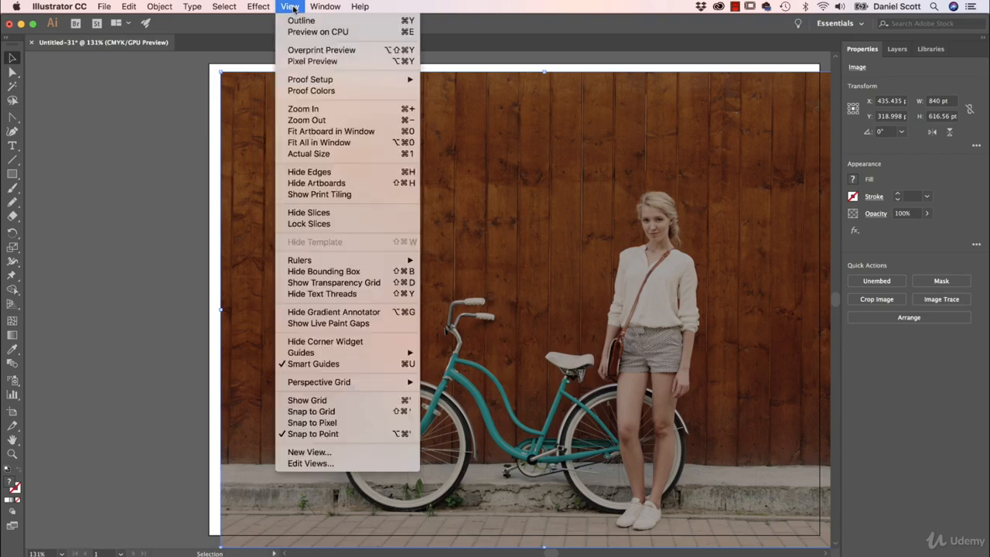
{"action": "left_click", "coordinate": [297, 364]}
{"action": "left_click_drag", "start_coordinate": [344, 193], "coordinate": [332, 185]}
Rename the image's layer to Background and lock it
{"action": "key", "text": "space"}
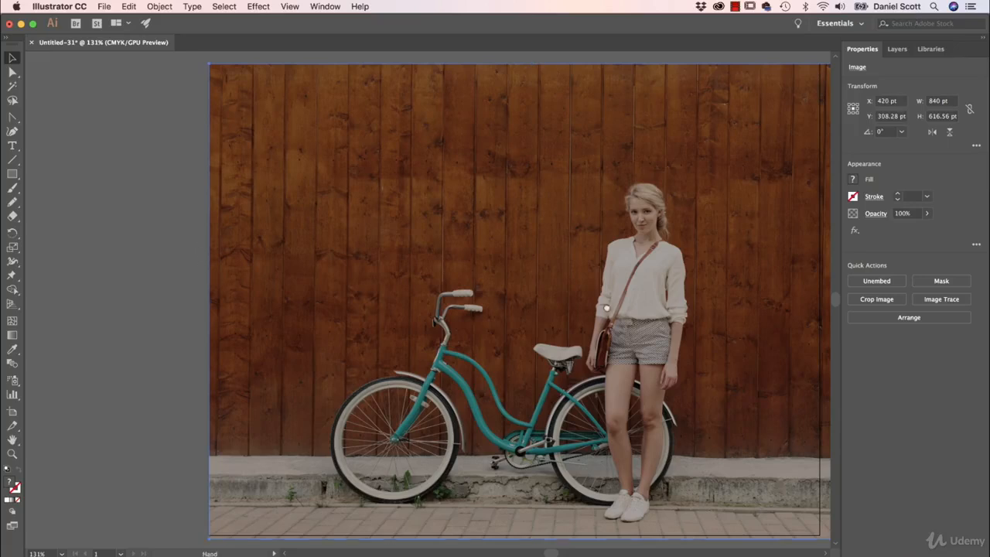
{"action": "left_click_drag", "start_coordinate": [603, 306], "coordinate": [498, 308]}
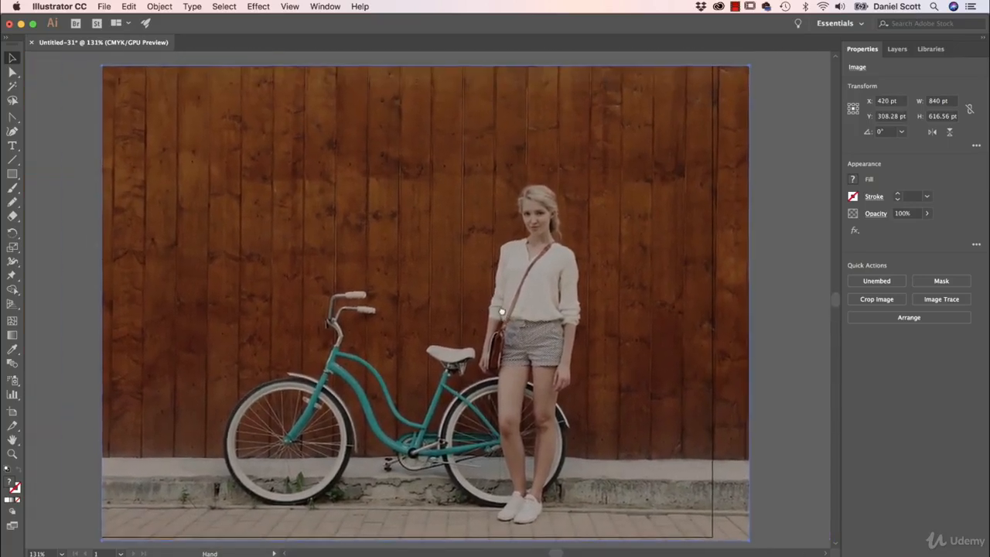
{"action": "left_click", "coordinate": [897, 50]}
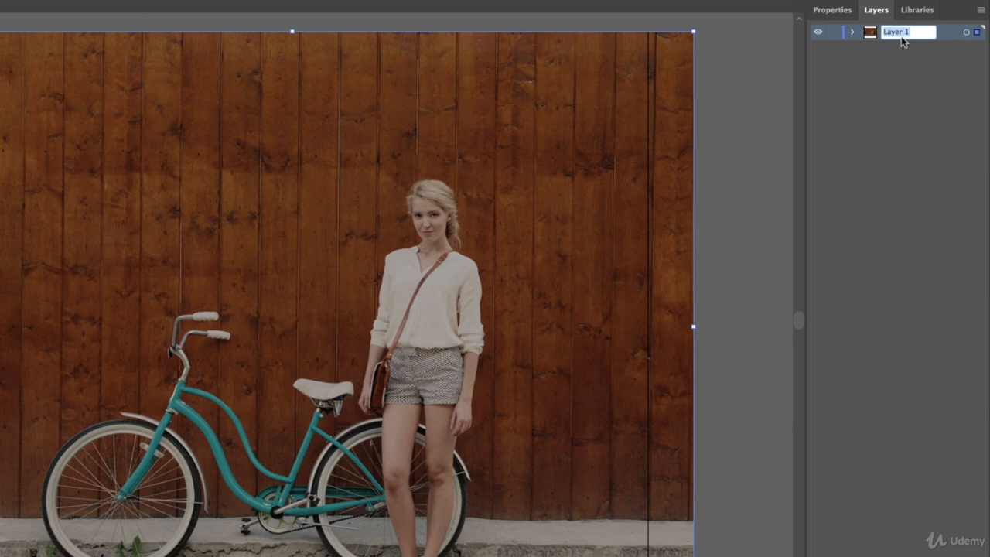
{"action": "type", "text": "Background"}
{"action": "key", "text": "Return"}
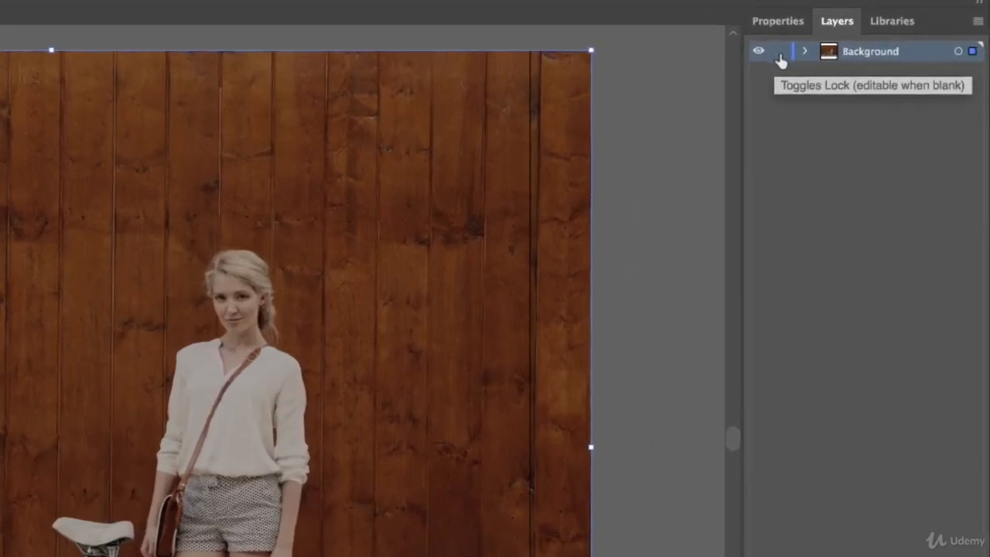
{"action": "left_click", "coordinate": [822, 37]}
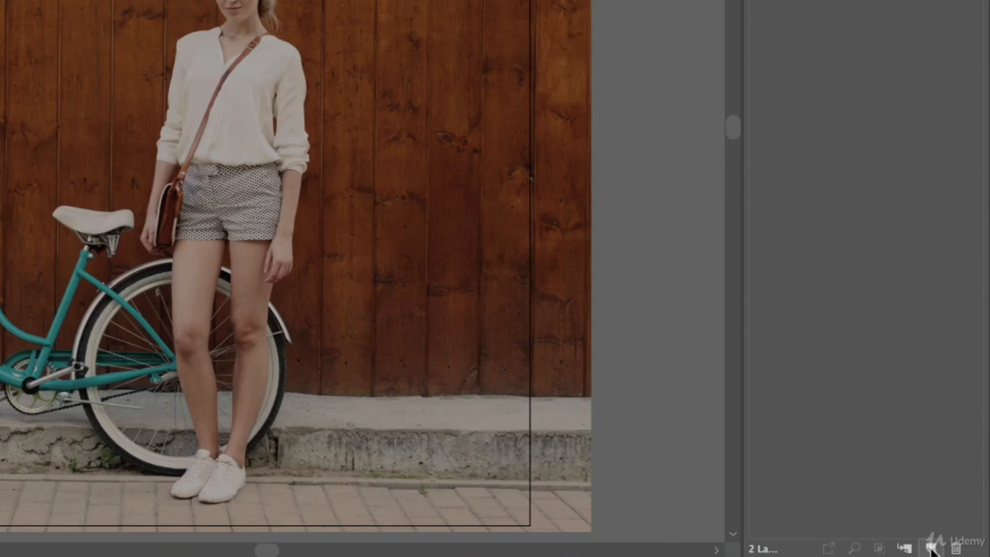
Add a new layer above Background and name it Drawing
{"action": "left_click", "coordinate": [932, 547]}
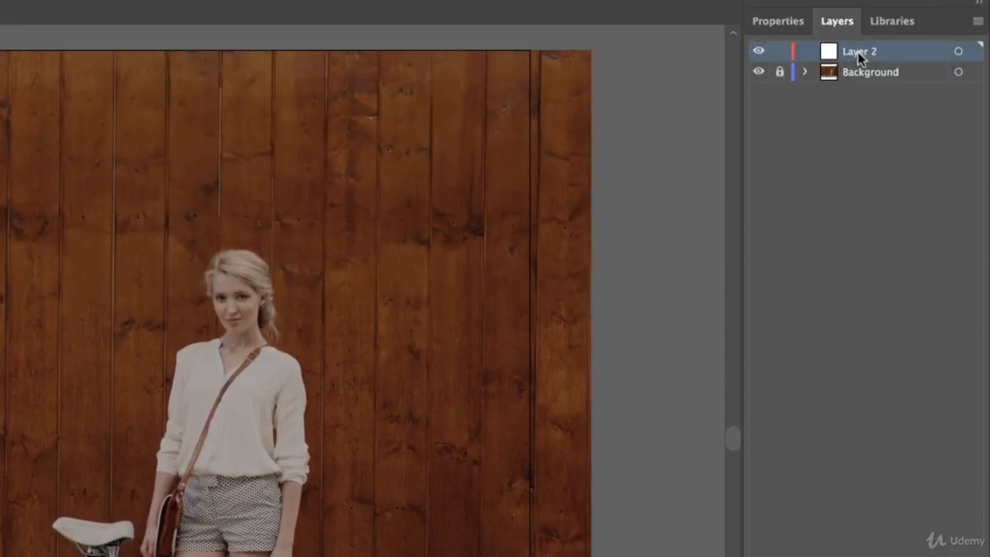
{"action": "double_click", "coordinate": [858, 52]}
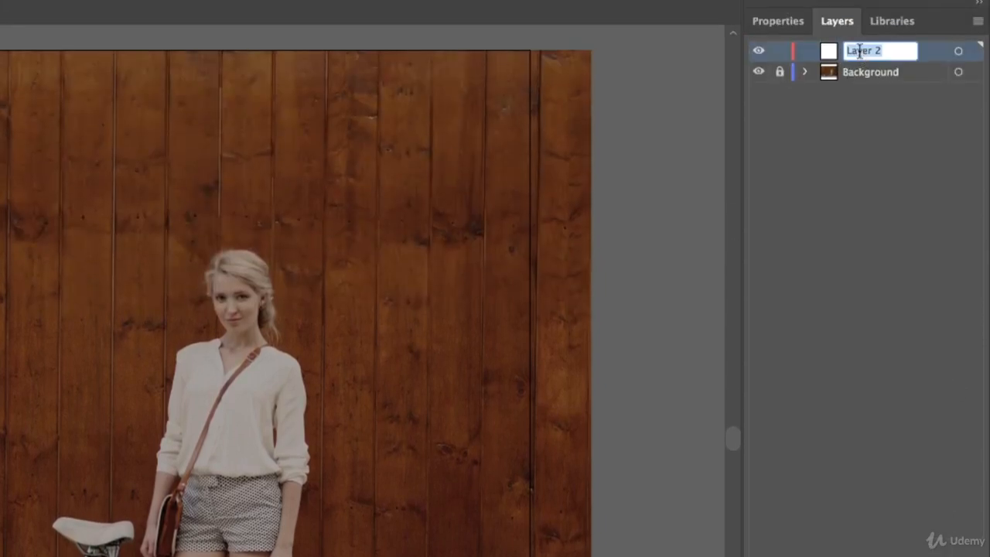
{"action": "type", "text": "Drawing"}
{"action": "key", "text": "Return"}
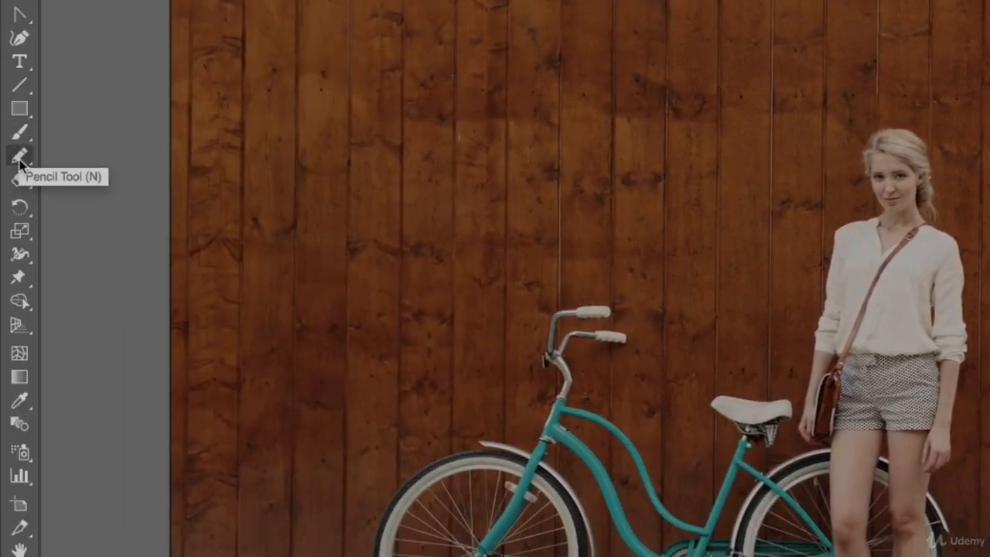
Select the Pencil tool, draw a trial stroke on the wooden wall above the bicycle and delete it
{"action": "left_click", "coordinate": [18, 154]}
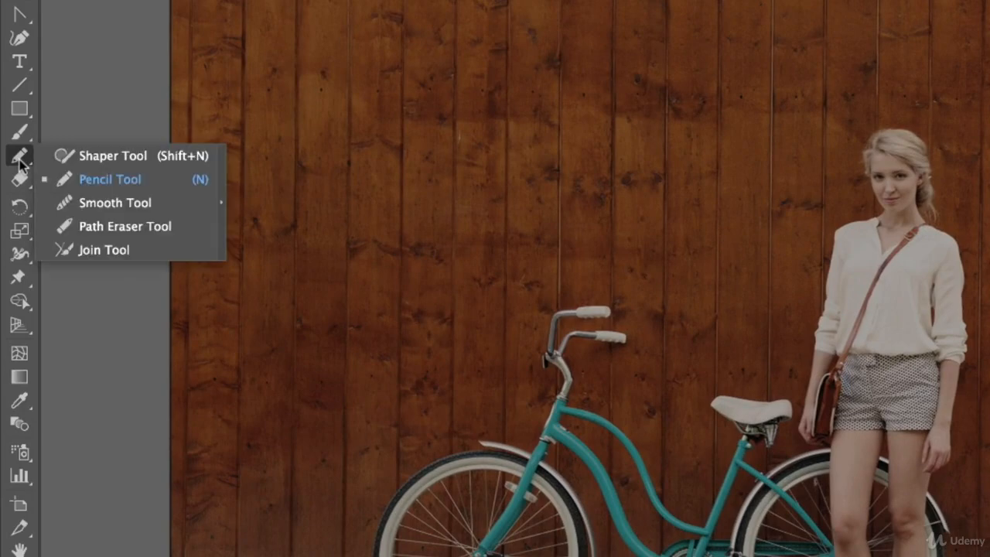
{"action": "left_click", "coordinate": [116, 157]}
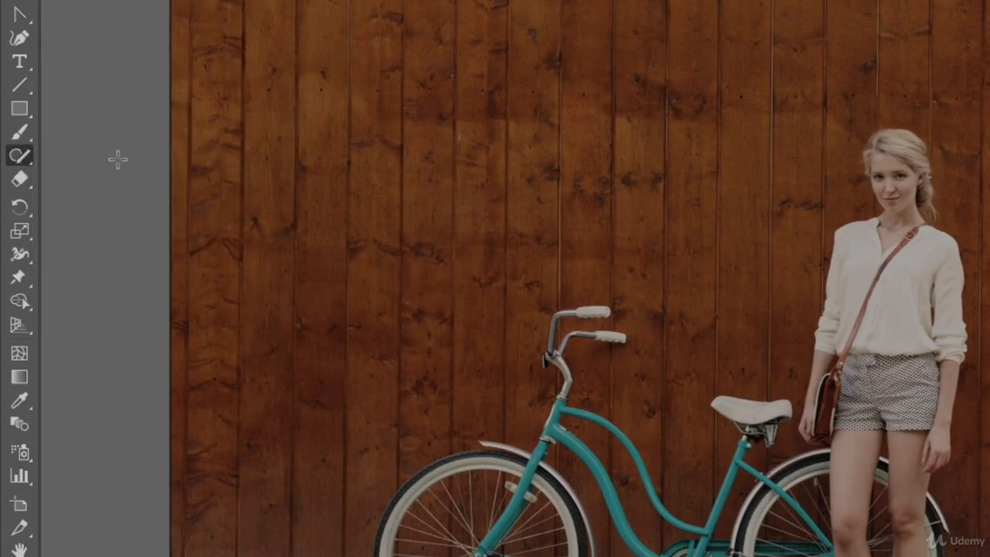
{"action": "left_click", "coordinate": [23, 160]}
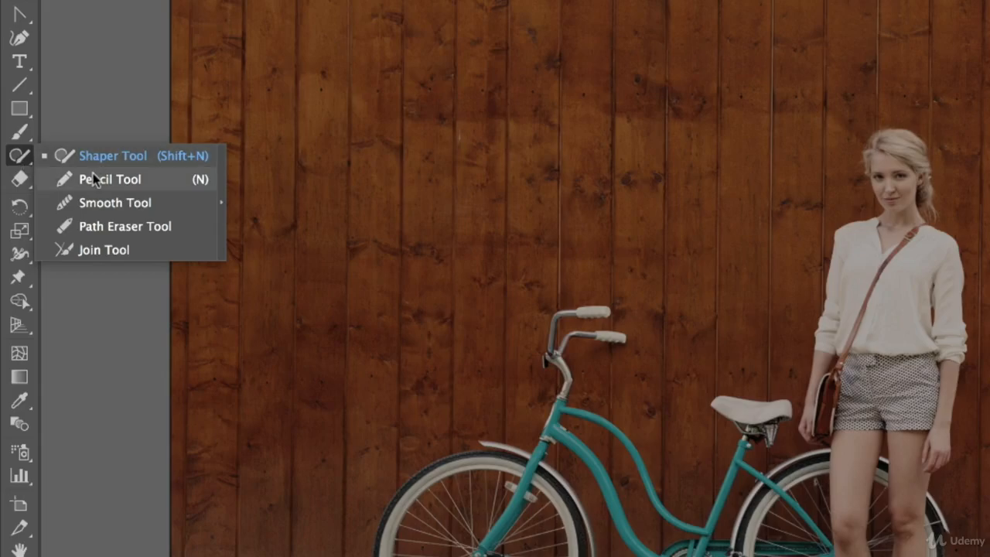
{"action": "left_click", "coordinate": [93, 179]}
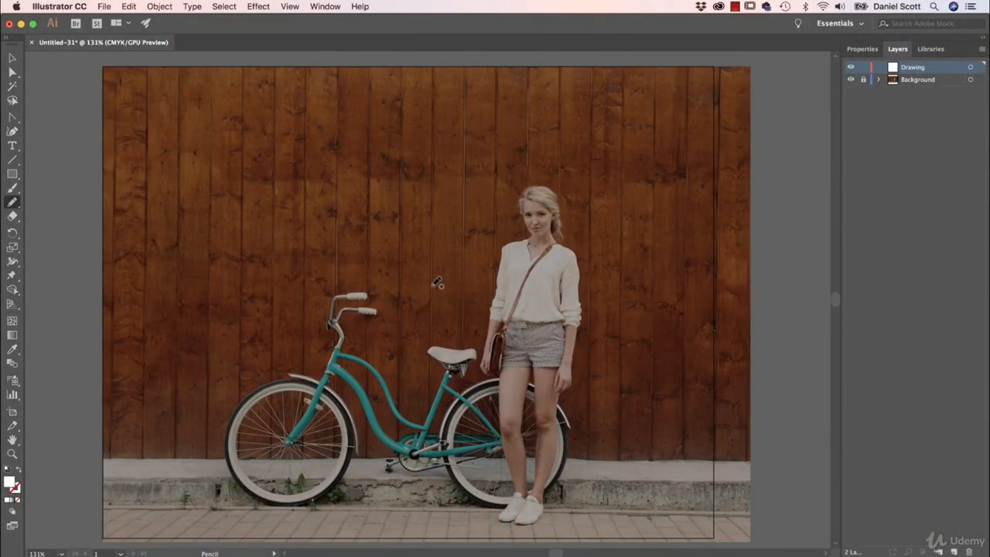
{"action": "mouse_move", "coordinate": [380, 144]}
{"action": "left_mouse_down"}
{"action": "mouse_move", "coordinate": [333, 137]}
{"action": "mouse_move", "coordinate": [312, 168]}
{"action": "mouse_move", "coordinate": [341, 204]}
{"action": "mouse_move", "coordinate": [402, 198]}
{"action": "mouse_move", "coordinate": [403, 151]}
{"action": "mouse_move", "coordinate": [381, 136]}
{"action": "mouse_move", "coordinate": [394, 138]}
{"action": "mouse_move", "coordinate": [399, 148]}
{"action": "mouse_move", "coordinate": [384, 136]}
{"action": "mouse_move", "coordinate": [404, 163]}
{"action": "mouse_move", "coordinate": [397, 147]}
{"action": "mouse_move", "coordinate": [378, 209]}
{"action": "left_mouse_up"}
{"action": "key", "text": "Delete"}
Set the stroke color for new pencil paths to white
{"action": "left_click", "coordinate": [863, 49]}
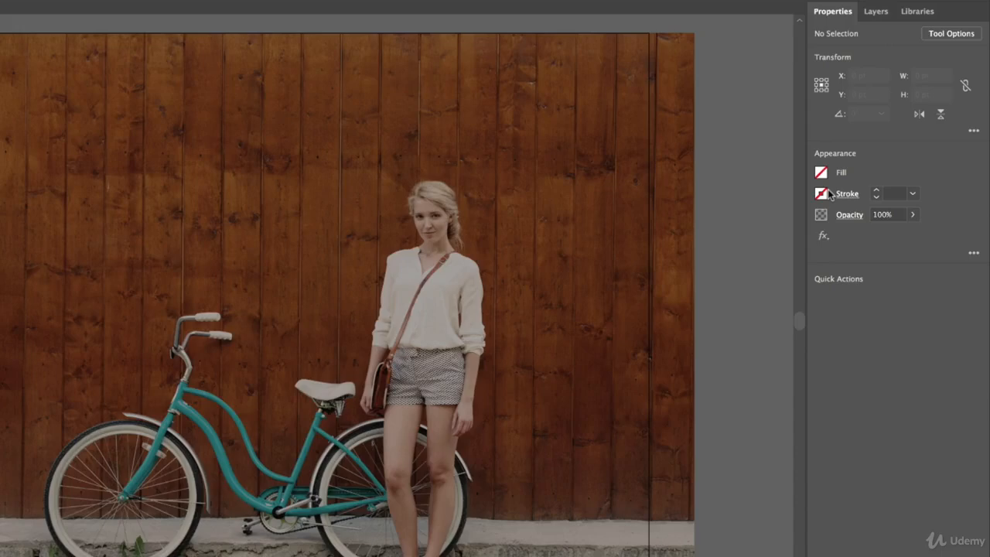
{"action": "left_click", "coordinate": [854, 197]}
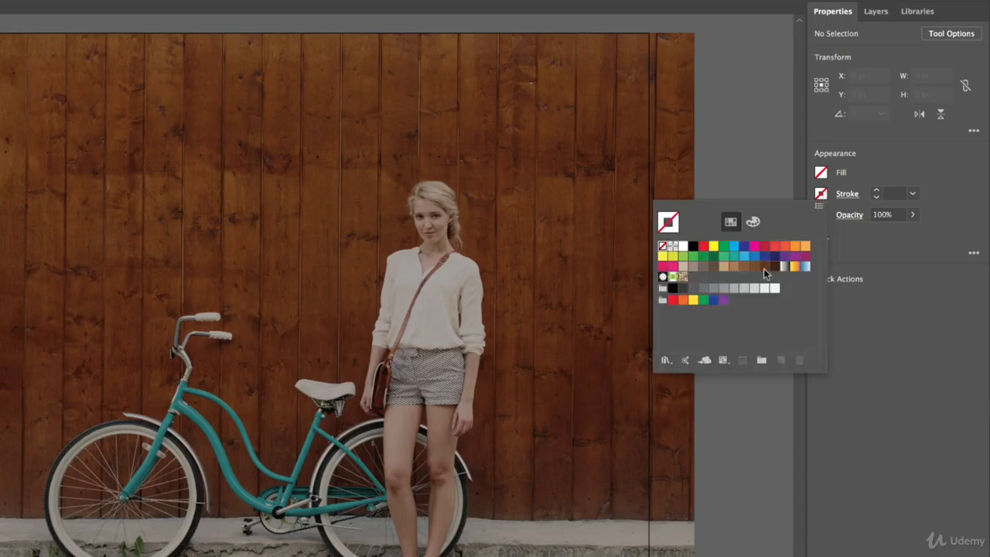
{"action": "left_click", "coordinate": [693, 245]}
{"action": "left_click", "coordinate": [897, 153]}
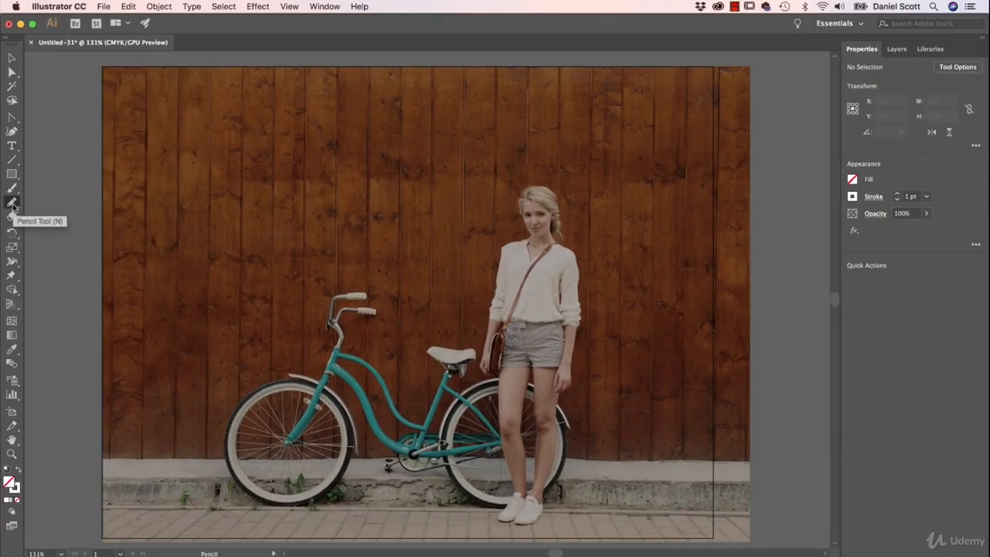
Configure the Pencil tool with Keep selected turned off and Fidelity at the full Smooth setting
{"action": "double_click", "coordinate": [12, 203]}
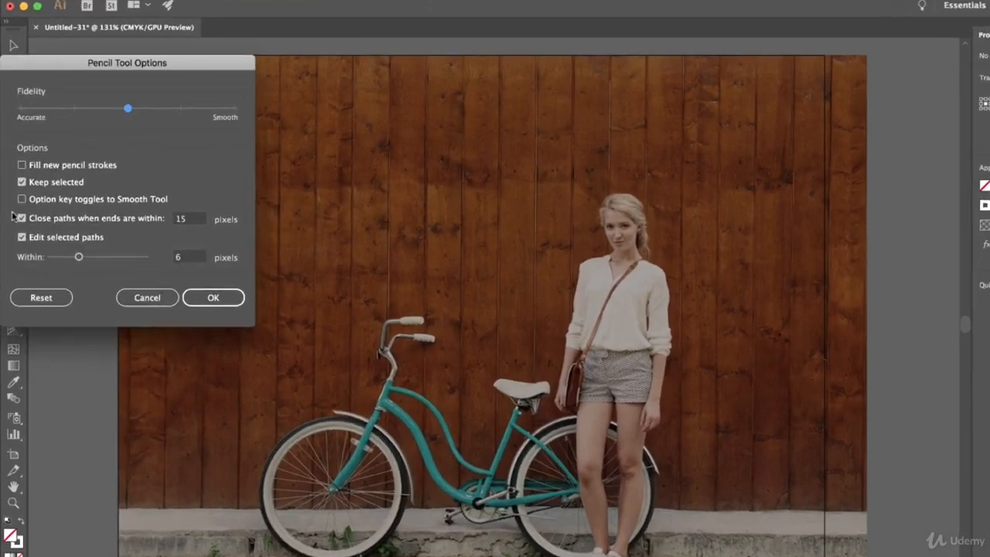
{"action": "left_click", "coordinate": [44, 199]}
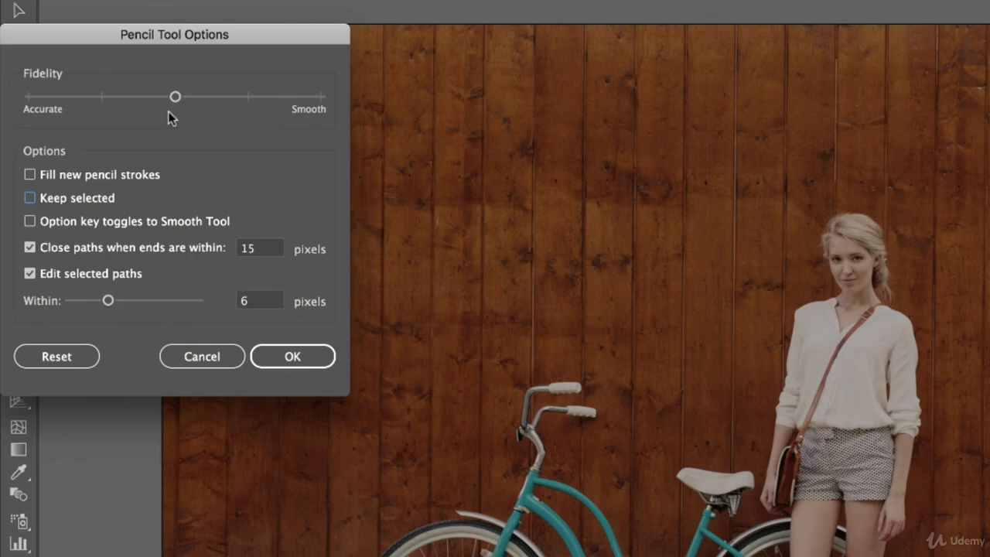
{"action": "left_click_drag", "start_coordinate": [175, 97], "coordinate": [415, 111]}
{"action": "left_click_drag", "start_coordinate": [224, 35], "coordinate": [417, 33]}
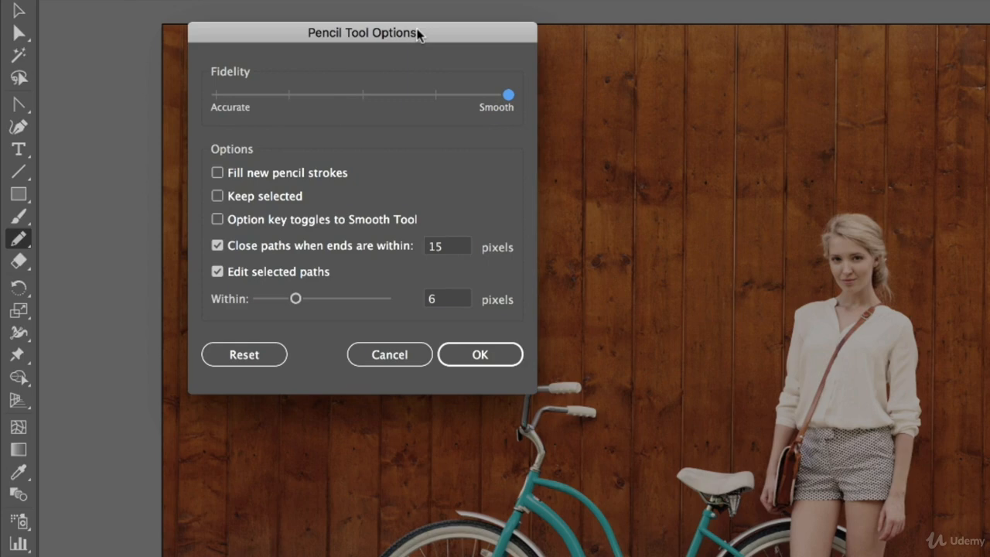
{"action": "left_click", "coordinate": [445, 96]}
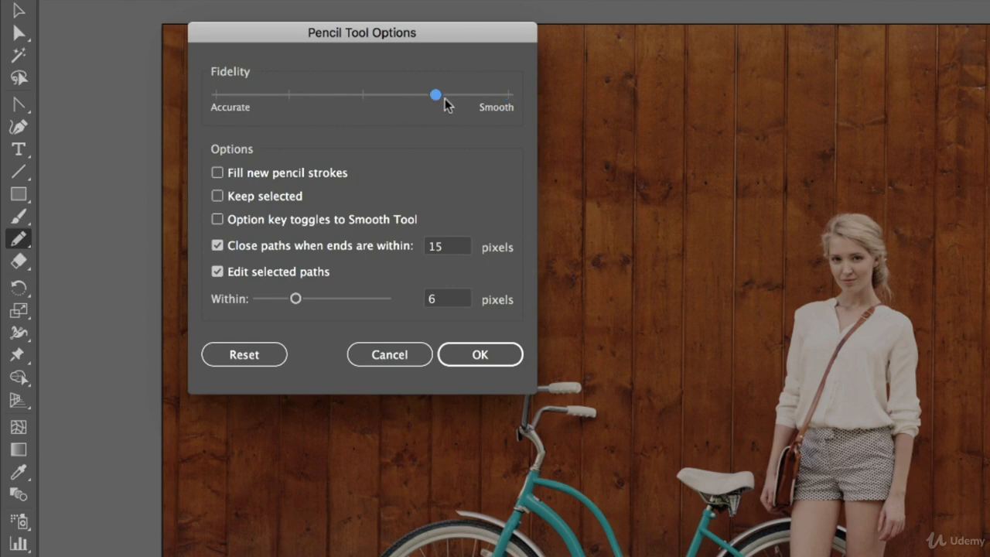
{"action": "left_click", "coordinate": [511, 97]}
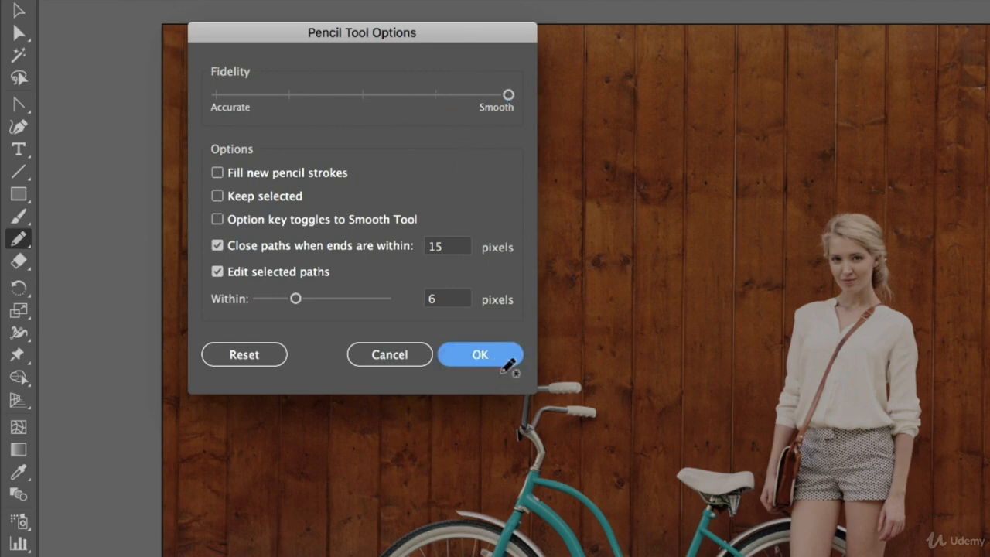
{"action": "left_click", "coordinate": [507, 360]}
Draw a loose test circle on the wall above the bicycle, select it and delete it
{"action": "mouse_move", "coordinate": [576, 115]}
{"action": "left_mouse_down"}
{"action": "mouse_move", "coordinate": [479, 293]}
{"action": "mouse_move", "coordinate": [690, 187]}
{"action": "mouse_move", "coordinate": [627, 123]}
{"action": "mouse_move", "coordinate": [581, 125]}
{"action": "left_mouse_up"}
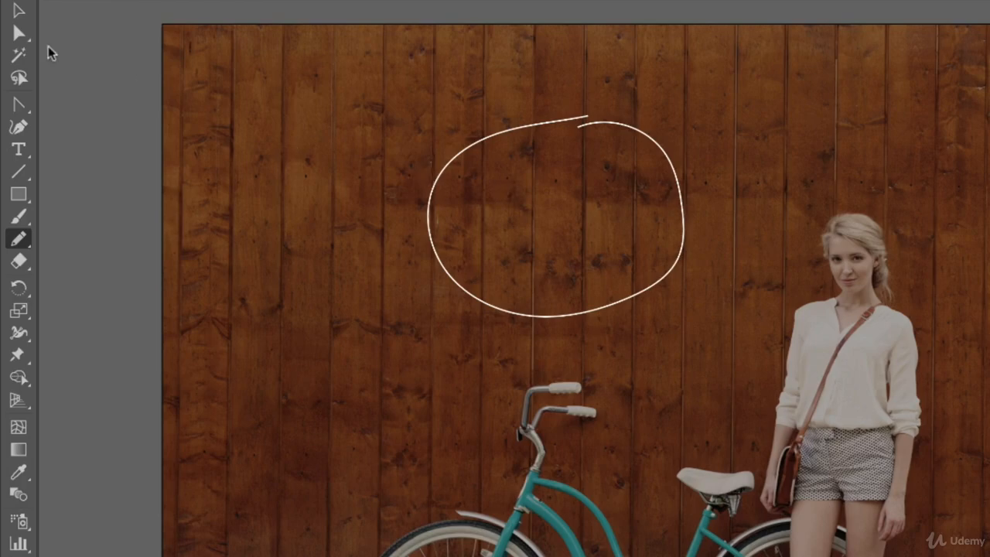
{"action": "left_click", "coordinate": [18, 10]}
{"action": "left_click", "coordinate": [536, 127]}
{"action": "left_click", "coordinate": [539, 133]}
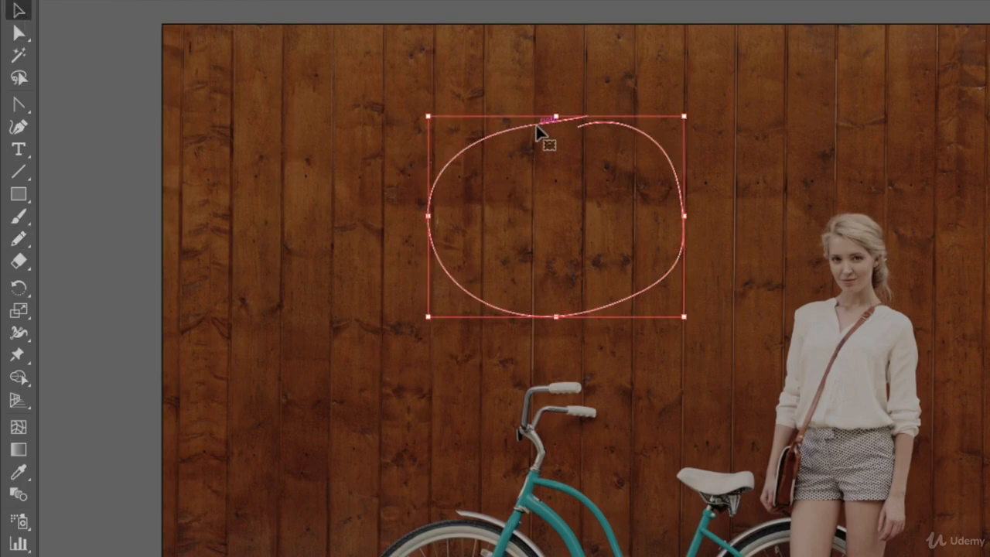
{"action": "key", "text": "Delete"}
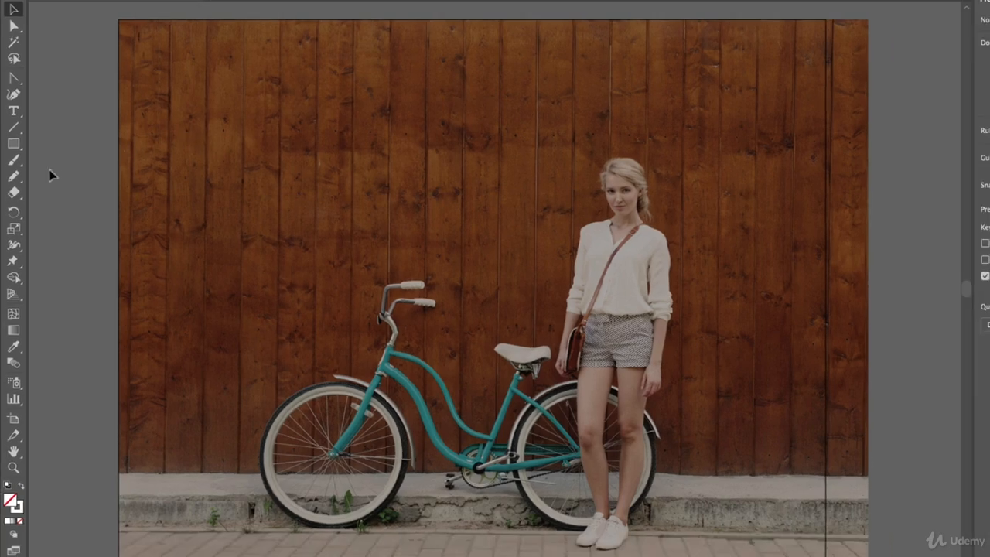
With the Pencil tool, draw two pairs of curved, wing-like strokes on the wooden wall behind the bicycle's rear wheel, redoing the last curve
{"action": "left_click", "coordinate": [14, 178]}
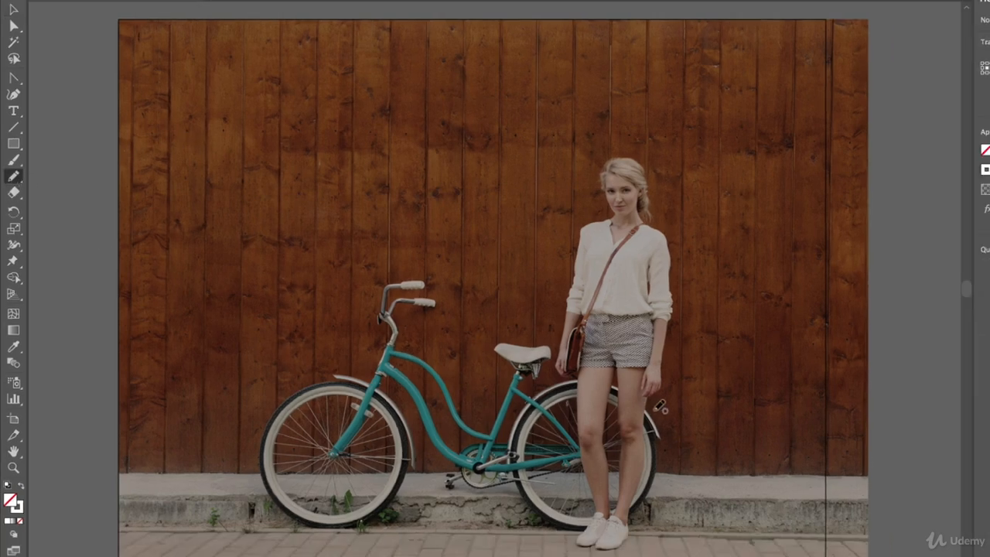
{"action": "mouse_move", "coordinate": [646, 411]}
{"action": "left_mouse_down"}
{"action": "mouse_move", "coordinate": [699, 394]}
{"action": "mouse_move", "coordinate": [718, 356]}
{"action": "mouse_move", "coordinate": [688, 430]}
{"action": "left_mouse_up"}
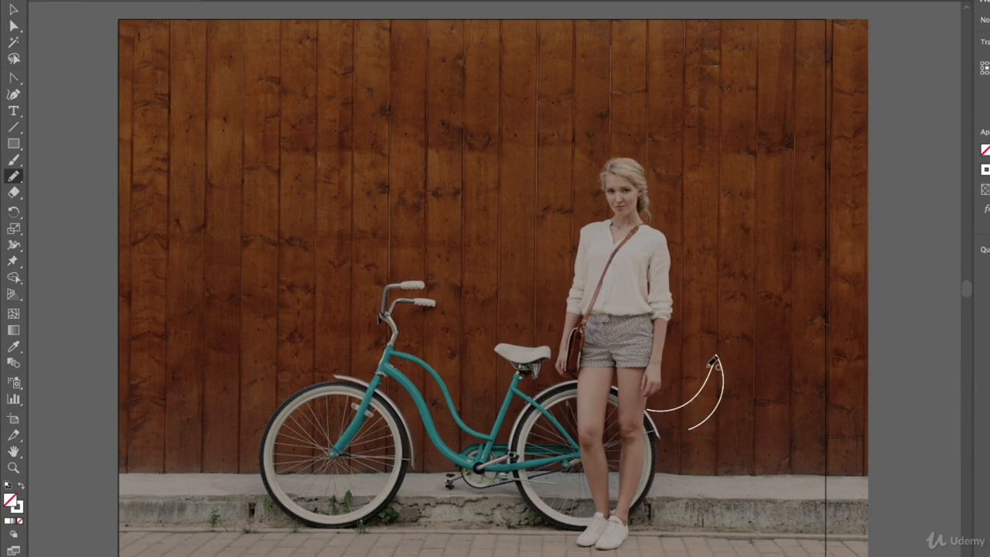
{"action": "mouse_move", "coordinate": [723, 428]}
{"action": "left_mouse_down"}
{"action": "mouse_move", "coordinate": [772, 412]}
{"action": "mouse_move", "coordinate": [793, 355]}
{"action": "left_mouse_up"}
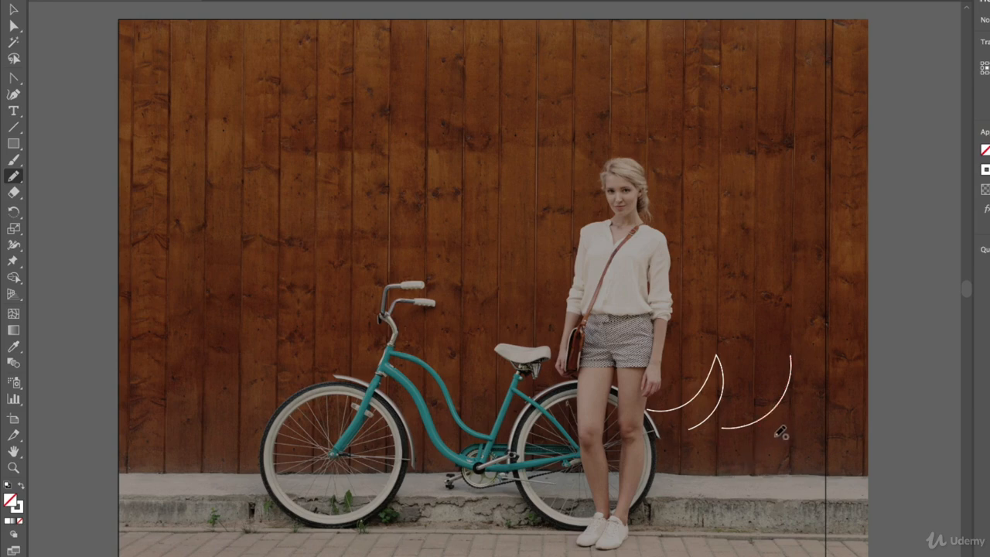
{"action": "mouse_move", "coordinate": [773, 437]}
{"action": "left_mouse_down"}
{"action": "mouse_move", "coordinate": [793, 412]}
{"action": "mouse_move", "coordinate": [794, 354]}
{"action": "left_mouse_up"}
{"action": "key", "text": "super+z"}
{"action": "mouse_move", "coordinate": [781, 432]}
{"action": "left_mouse_down"}
{"action": "mouse_move", "coordinate": [803, 376]}
{"action": "mouse_move", "coordinate": [786, 352]}
{"action": "left_mouse_up"}
Draw a row of short curved pencil strokes across the concrete curb behind the rear wheel, below the wall curves
{"action": "left_click_drag", "start_coordinate": [694, 523], "coordinate": [694, 537]}
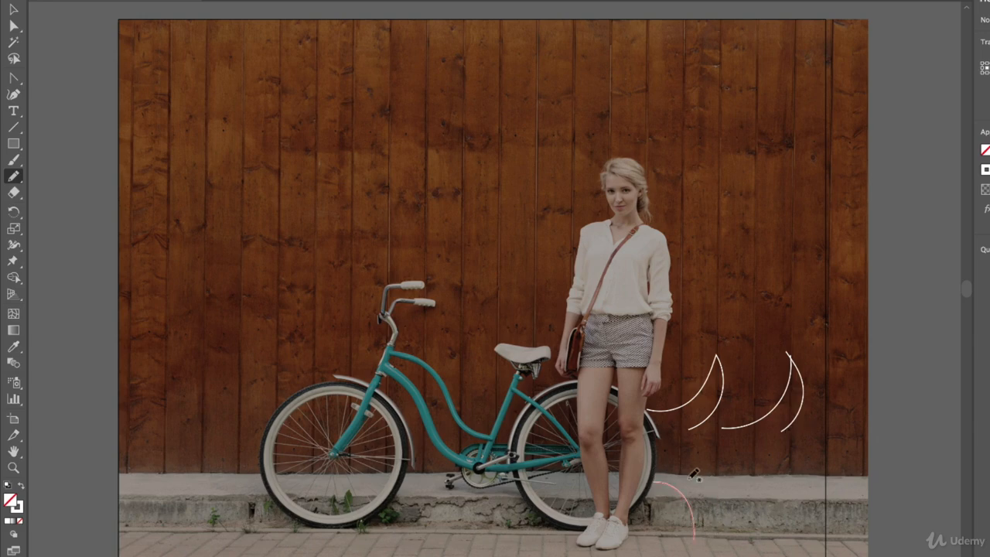
{"action": "mouse_move", "coordinate": [694, 473]}
{"action": "left_mouse_down"}
{"action": "mouse_move", "coordinate": [704, 490]}
{"action": "mouse_move", "coordinate": [696, 537]}
{"action": "left_mouse_up"}
{"action": "left_click_drag", "start_coordinate": [728, 470], "coordinate": [733, 526]}
{"action": "left_click_drag", "start_coordinate": [753, 468], "coordinate": [736, 528]}
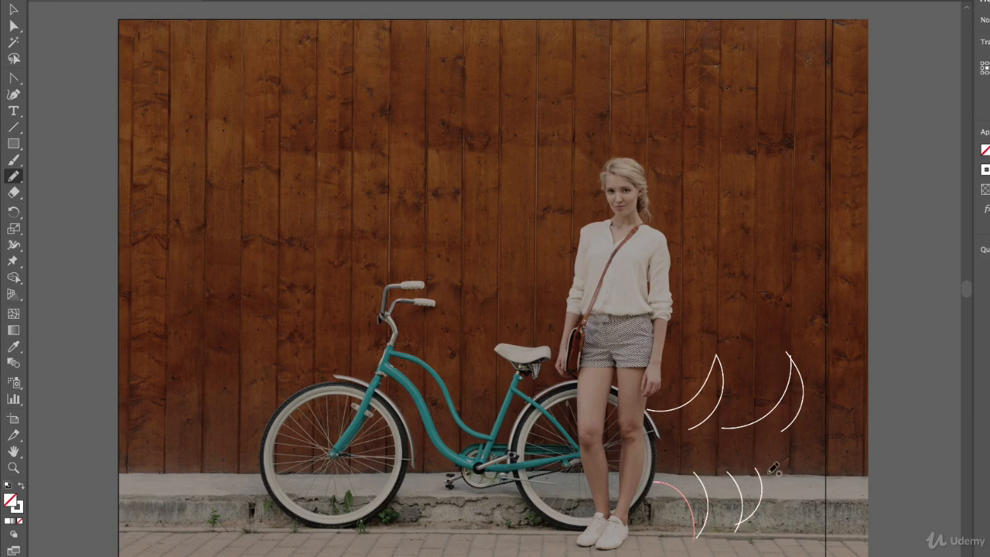
{"action": "mouse_move", "coordinate": [765, 473]}
{"action": "left_mouse_down"}
{"action": "mouse_move", "coordinate": [795, 500]}
{"action": "mouse_move", "coordinate": [793, 529]}
{"action": "left_mouse_up"}
{"action": "left_click_drag", "start_coordinate": [804, 491], "coordinate": [795, 527]}
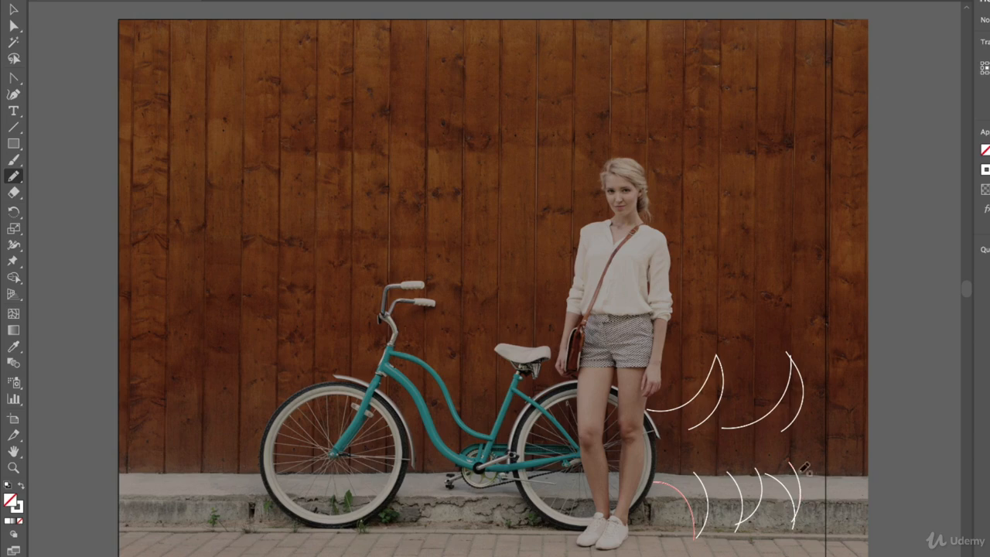
Draw curved pencil strokes linking the upper and lower rows near the photo's edge, plus two crossing curves between the upper pairs
{"action": "mouse_move", "coordinate": [793, 432]}
{"action": "left_mouse_down"}
{"action": "mouse_move", "coordinate": [821, 419]}
{"action": "mouse_move", "coordinate": [850, 365]}
{"action": "left_mouse_up"}
{"action": "key", "text": "ctrl+z"}
{"action": "left_click_drag", "start_coordinate": [799, 431], "coordinate": [845, 392]}
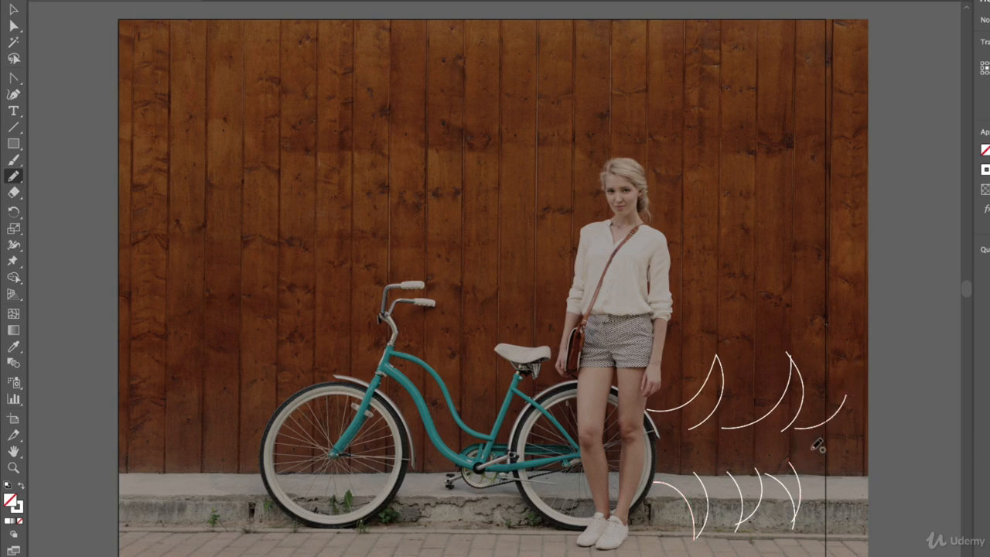
{"action": "mouse_move", "coordinate": [813, 450]}
{"action": "left_mouse_down"}
{"action": "mouse_move", "coordinate": [846, 392]}
{"action": "mouse_move", "coordinate": [841, 509]}
{"action": "left_mouse_up"}
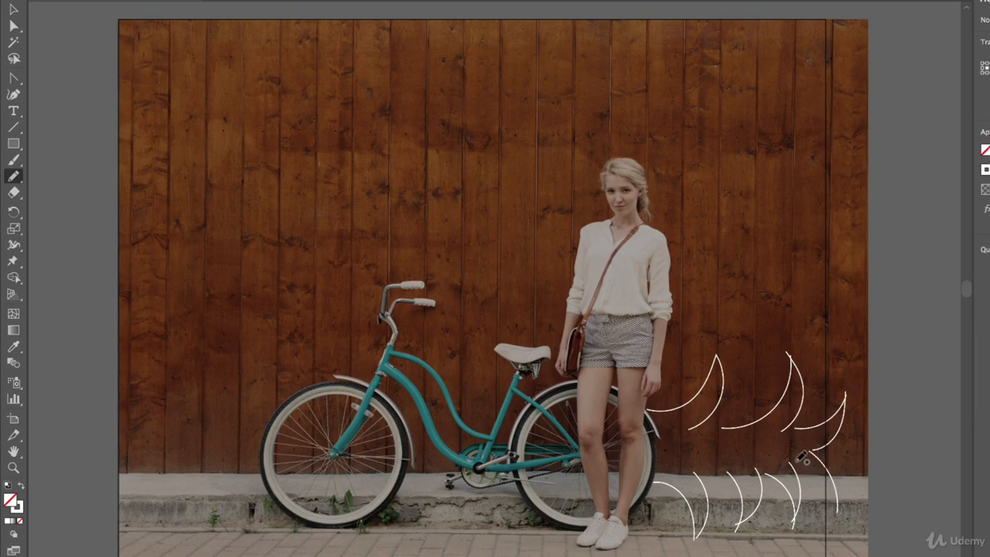
{"action": "left_click_drag", "start_coordinate": [793, 457], "coordinate": [843, 509]}
{"action": "left_click_drag", "start_coordinate": [725, 404], "coordinate": [757, 346]}
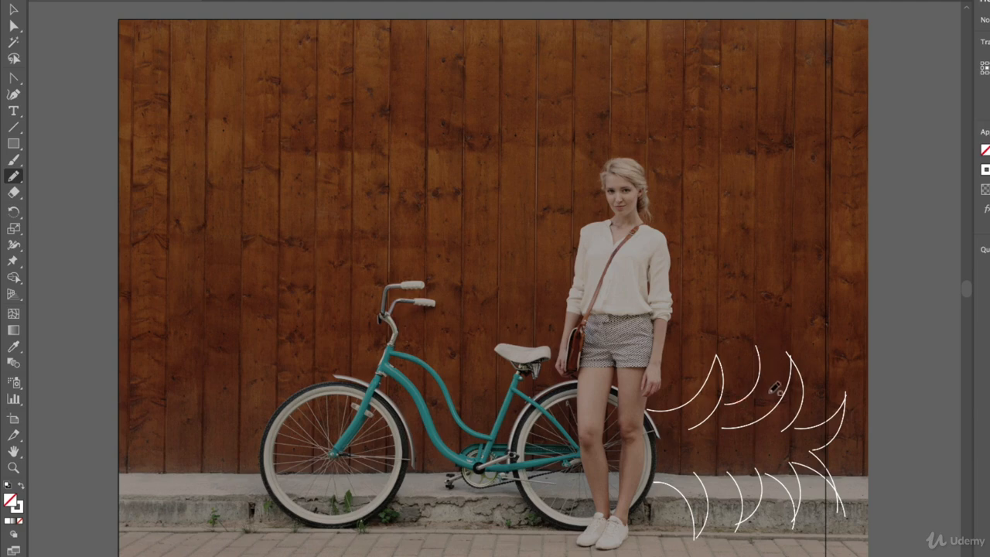
{"action": "left_click_drag", "start_coordinate": [765, 408], "coordinate": [748, 356]}
Select all the pencil strokes behind the bicycle and set their stroke weight to 6 pt
{"action": "left_click", "coordinate": [11, 9]}
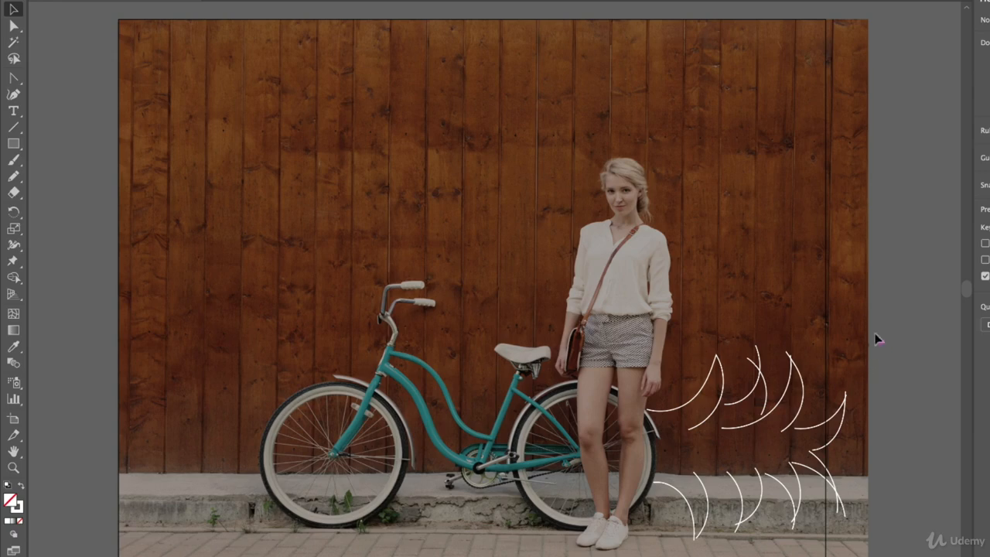
{"action": "left_click_drag", "start_coordinate": [605, 537], "coordinate": [606, 539]}
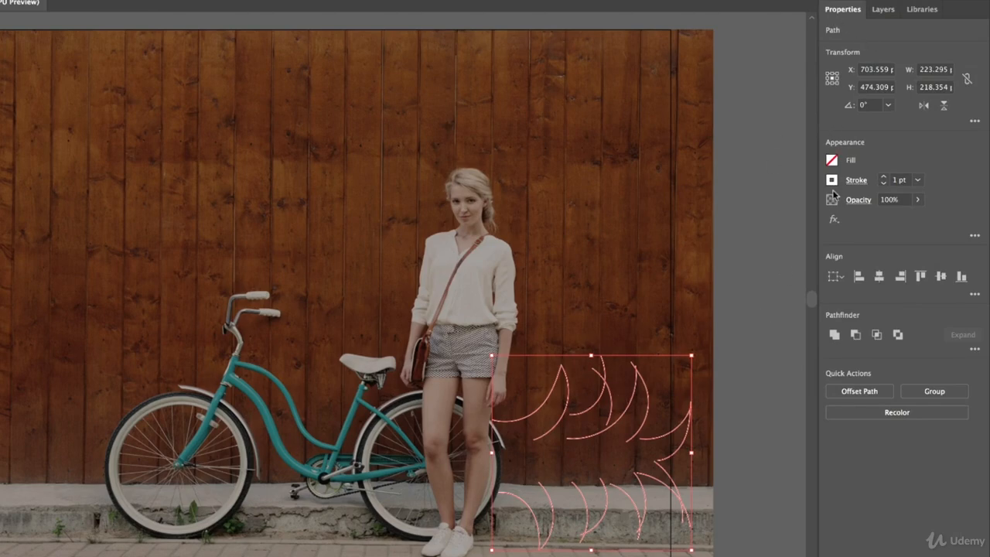
{"action": "left_click", "coordinate": [883, 177]}
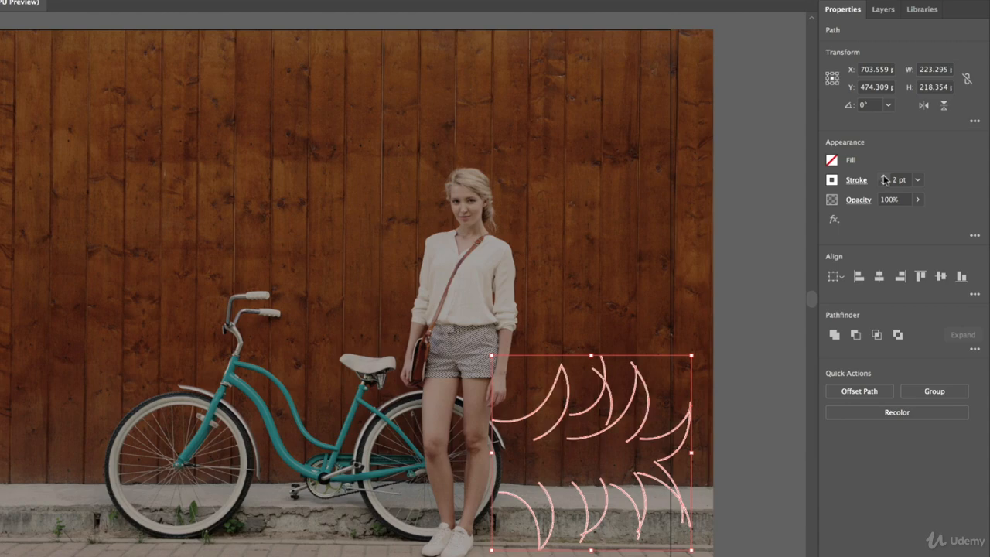
{"action": "left_click", "coordinate": [883, 176]}
{"action": "left_click", "coordinate": [883, 176]}
{"action": "left_click", "coordinate": [883, 177]}
{"action": "left_click", "coordinate": [883, 176]}
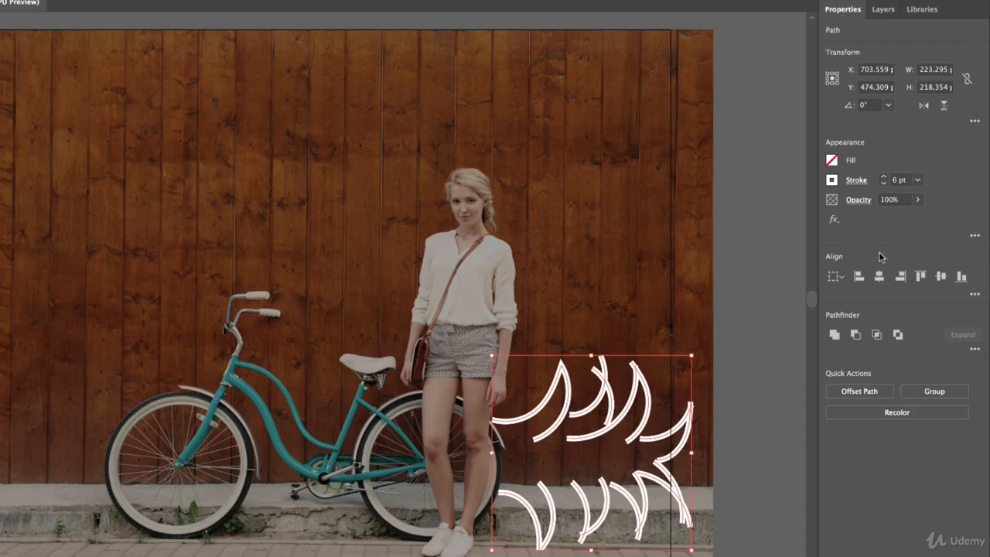
Open the standalone Stroke panel, cycle through its collapsed, compact and full option views, and close it
{"action": "left_click", "coordinate": [855, 181]}
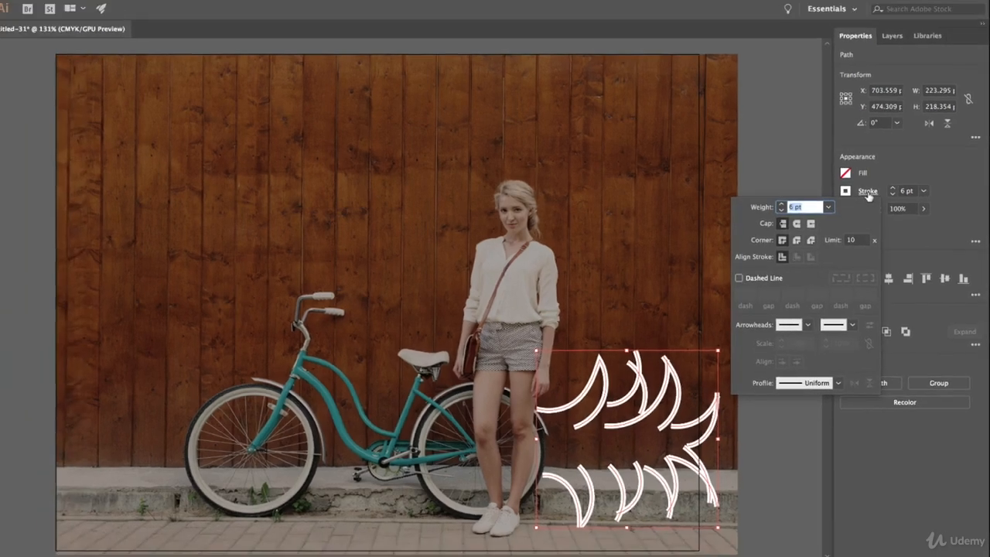
{"action": "left_click", "coordinate": [856, 182]}
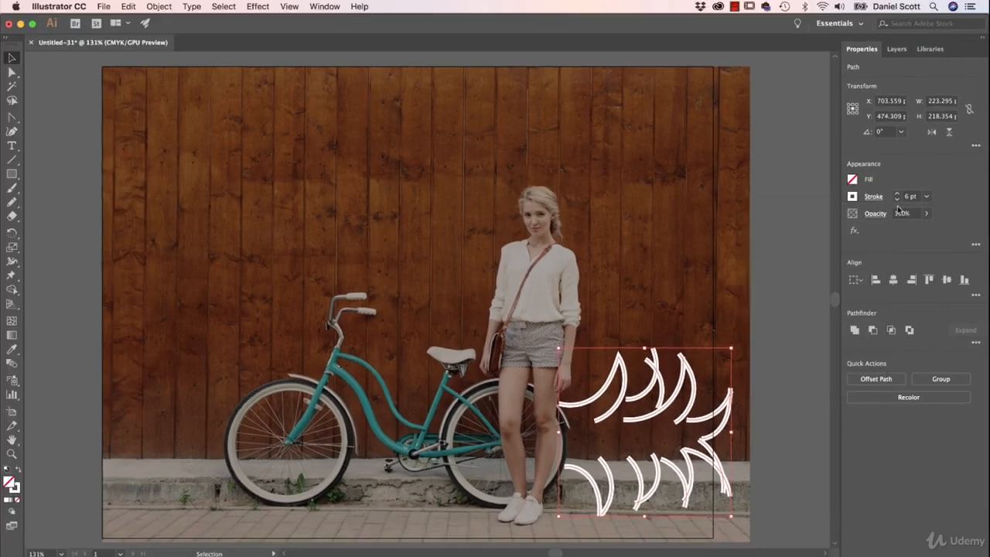
{"action": "left_click", "coordinate": [323, 5]}
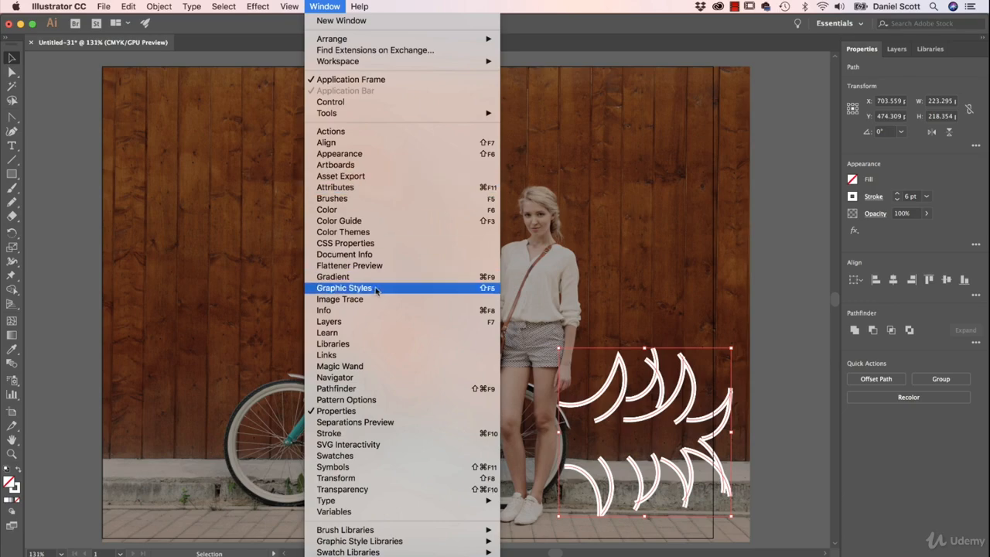
{"action": "left_click", "coordinate": [344, 424]}
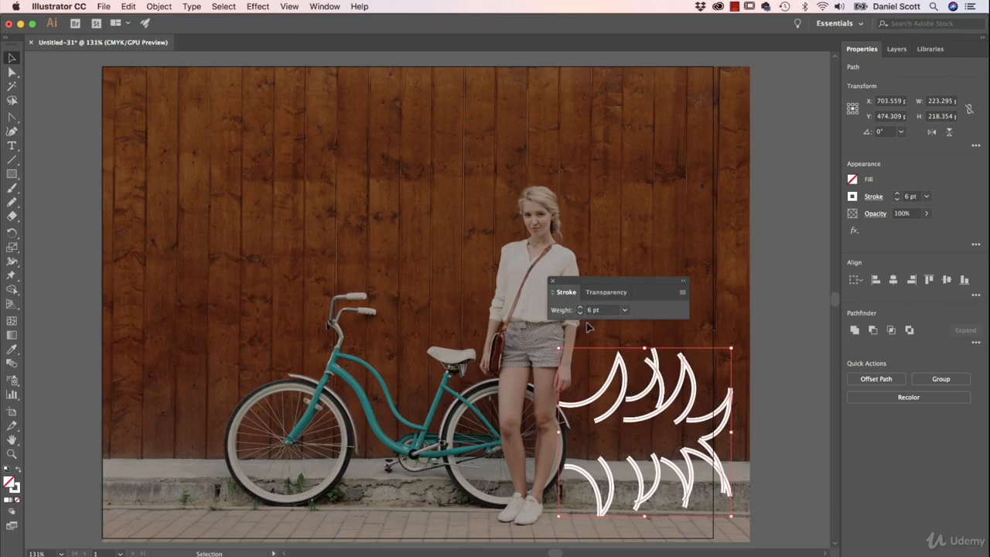
{"action": "double_click", "coordinate": [567, 292]}
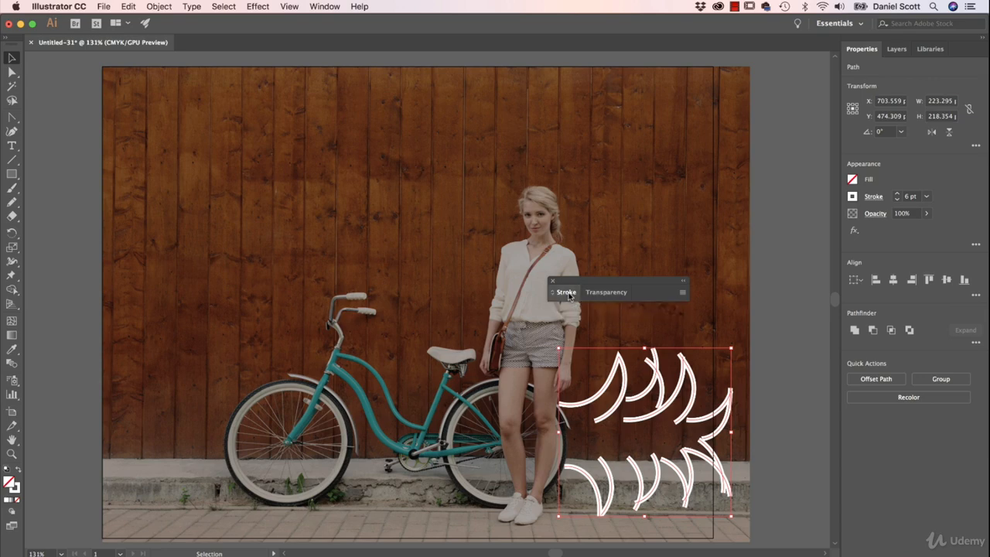
{"action": "double_click", "coordinate": [567, 292]}
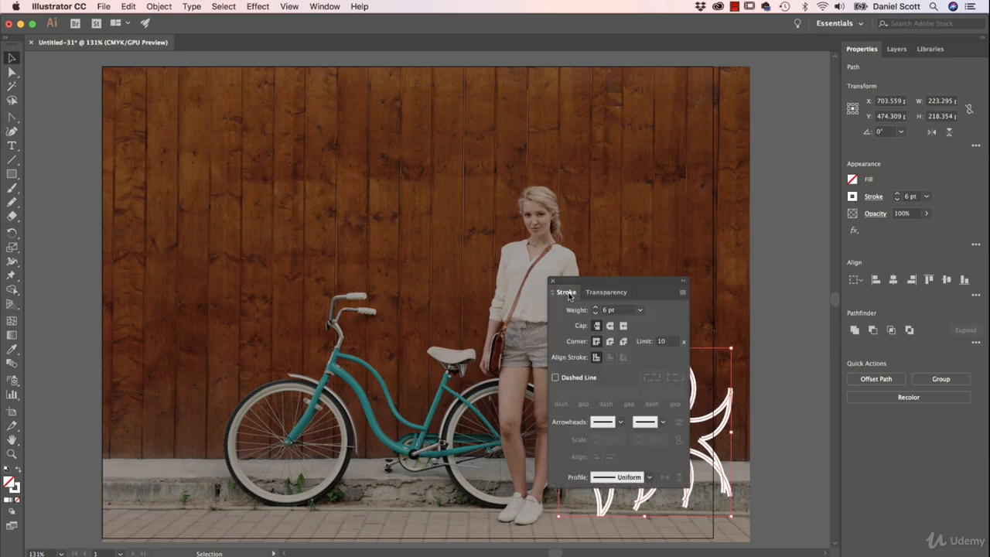
{"action": "double_click", "coordinate": [567, 293]}
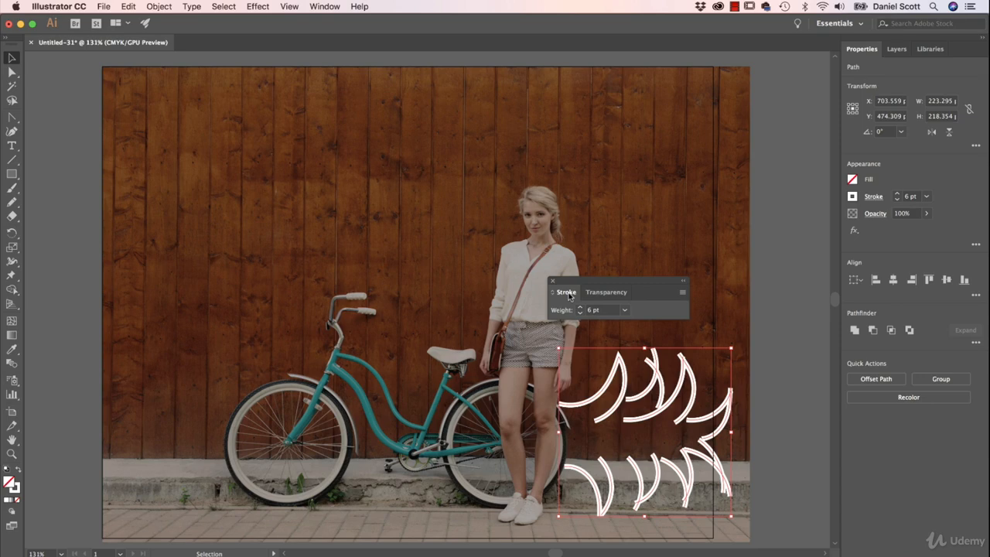
{"action": "double_click", "coordinate": [567, 293]}
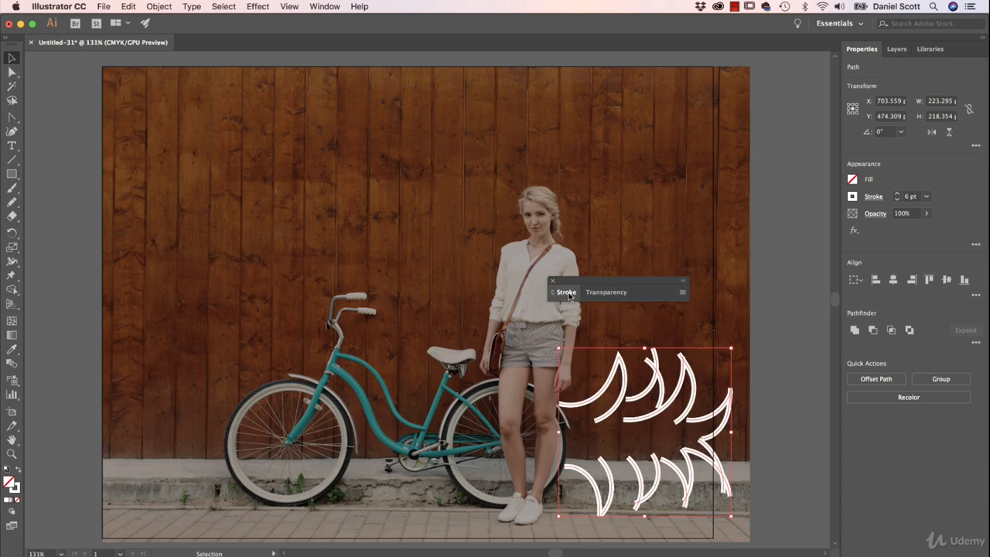
{"action": "double_click", "coordinate": [567, 292]}
{"action": "double_click", "coordinate": [567, 292]}
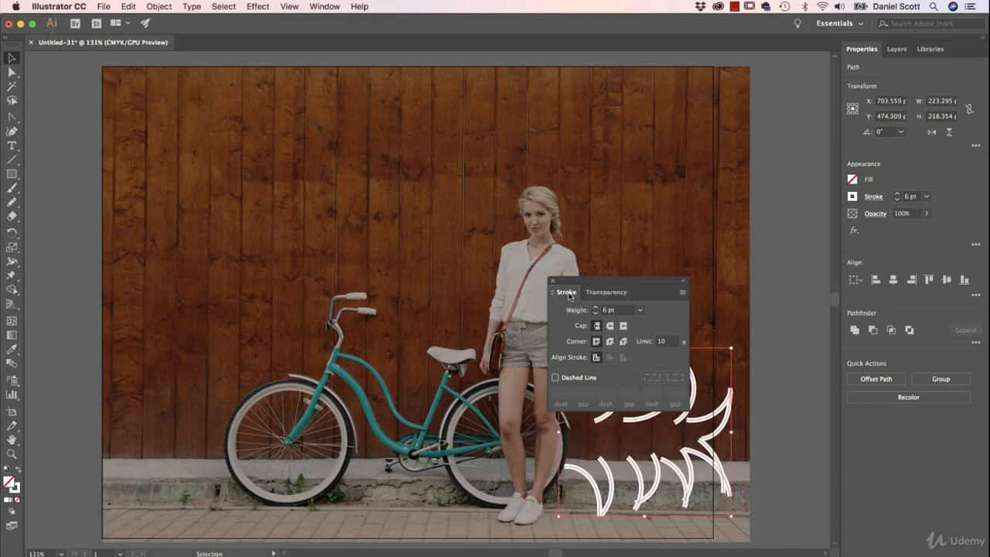
{"action": "double_click", "coordinate": [567, 292]}
{"action": "double_click", "coordinate": [566, 292]}
{"action": "double_click", "coordinate": [567, 292]}
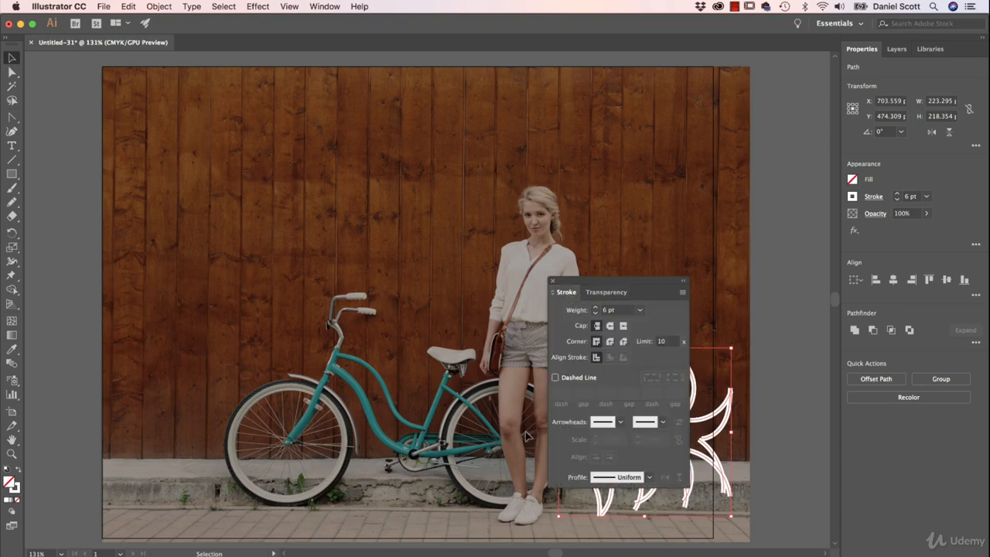
{"action": "left_click", "coordinate": [552, 281]}
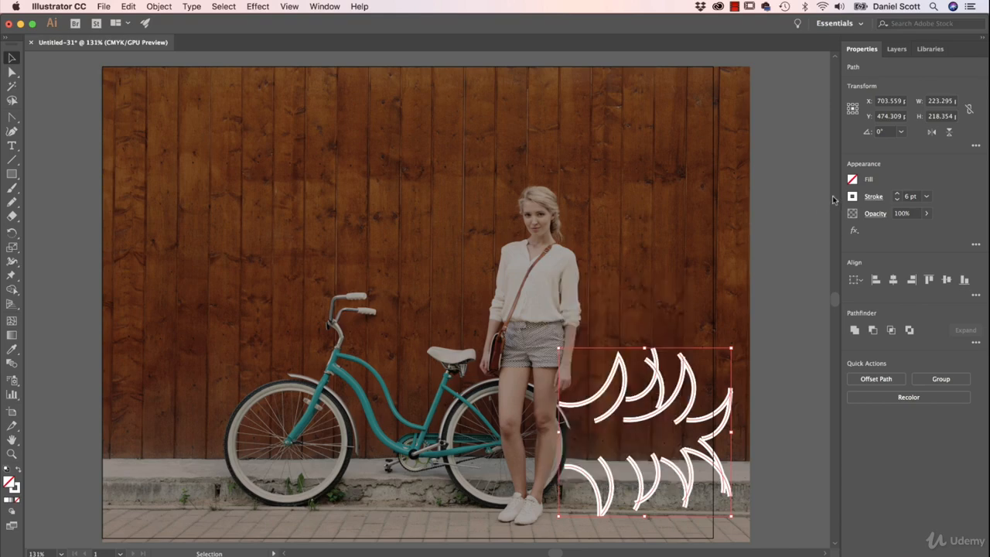
Compare Butt Cap with Round Cap on the selected pencil strokes in the stroke options and apply Round Cap
{"action": "left_click", "coordinate": [872, 197]}
{"action": "left_click", "coordinate": [873, 197]}
{"action": "left_click", "coordinate": [873, 198]}
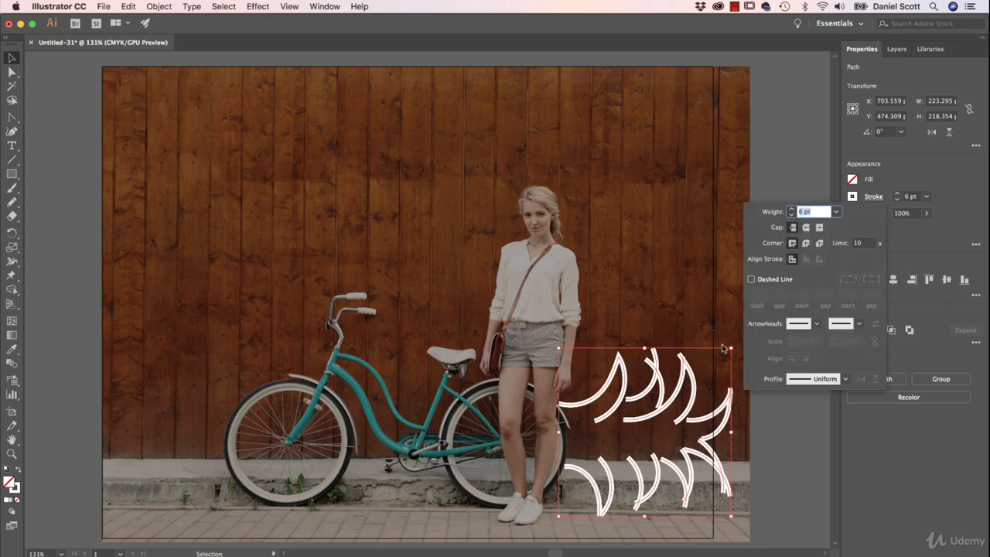
{"action": "left_click", "coordinate": [731, 304]}
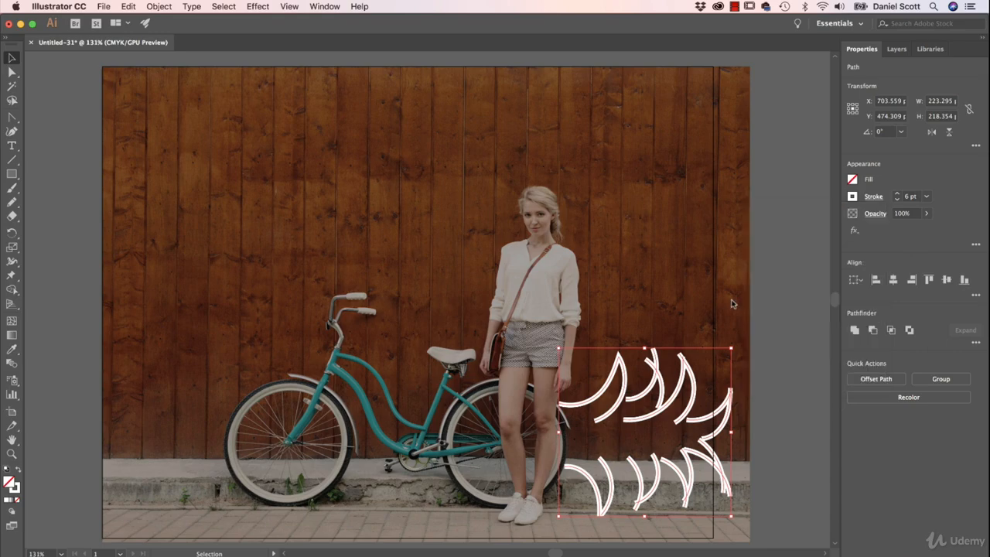
{"action": "key", "text": "super+equal"}
{"action": "key", "text": "super+equal"}
{"action": "key", "text": "super+equal"}
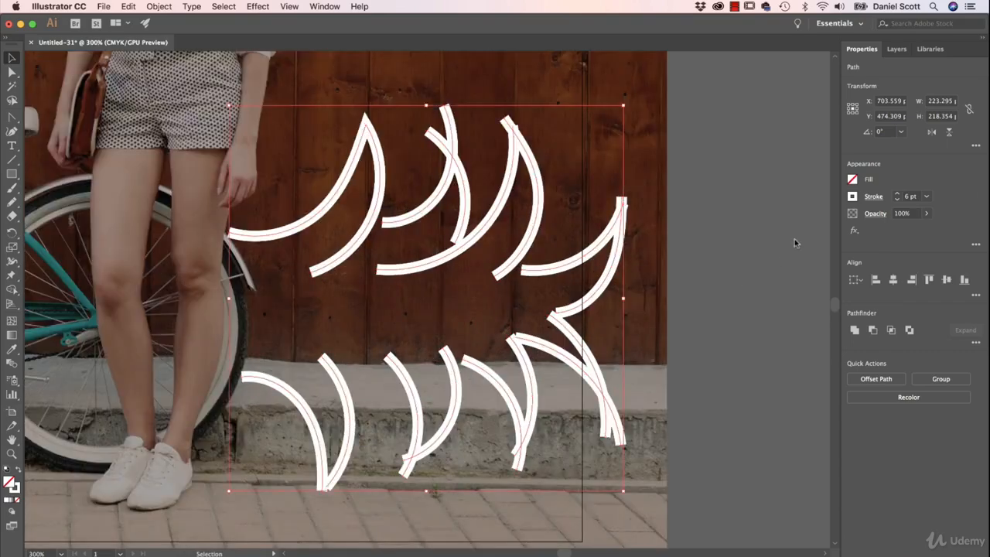
{"action": "left_click", "coordinate": [873, 197]}
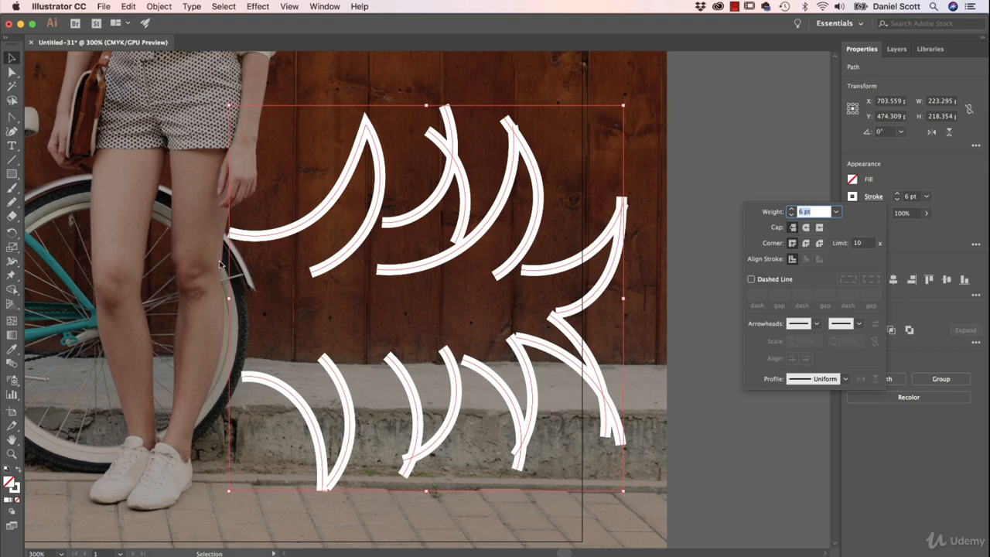
{"action": "left_click", "coordinate": [805, 227]}
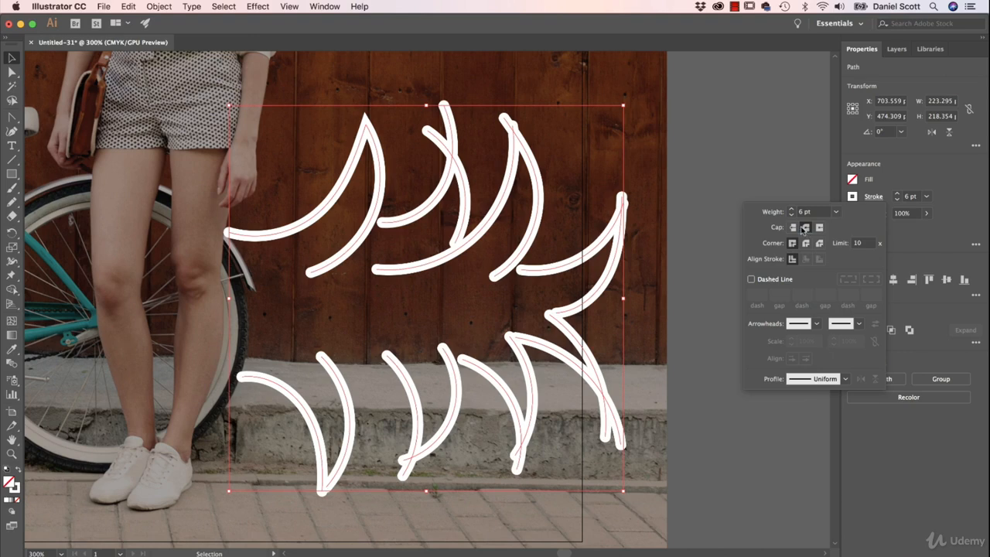
{"action": "left_click", "coordinate": [792, 228]}
{"action": "left_click", "coordinate": [805, 228]}
{"action": "left_click", "coordinate": [793, 228]}
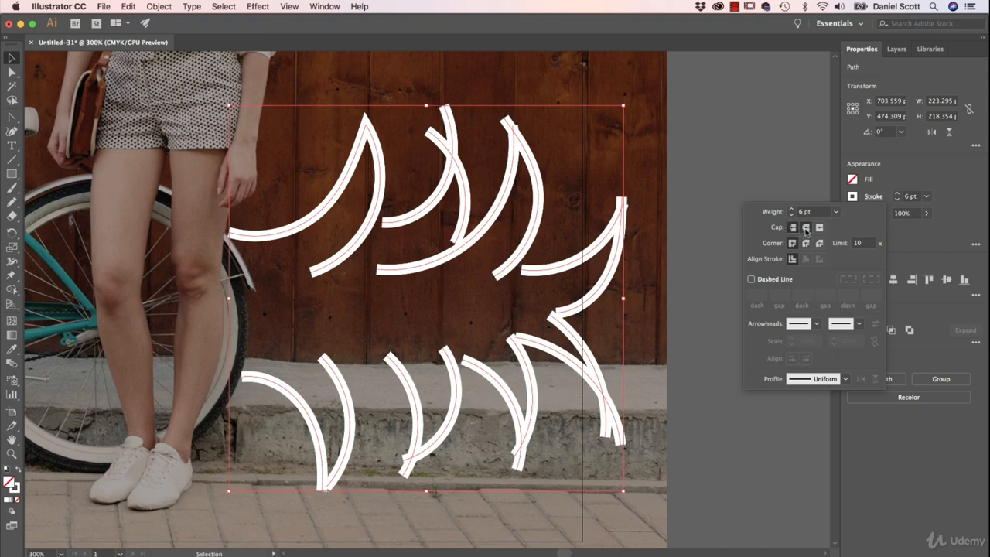
{"action": "left_click", "coordinate": [805, 228]}
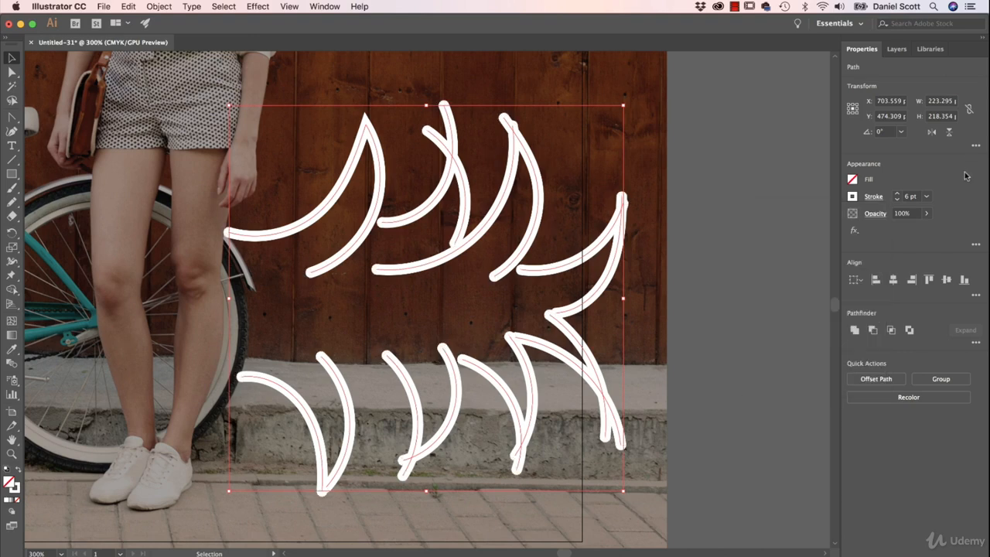
Set the selected strokes' weight to 1 pt and compare the Butt Cap and Round Cap options at that weight
{"action": "left_click", "coordinate": [897, 200]}
{"action": "left_click", "coordinate": [897, 200]}
{"action": "left_click", "coordinate": [897, 200]}
{"action": "left_click", "coordinate": [897, 199]}
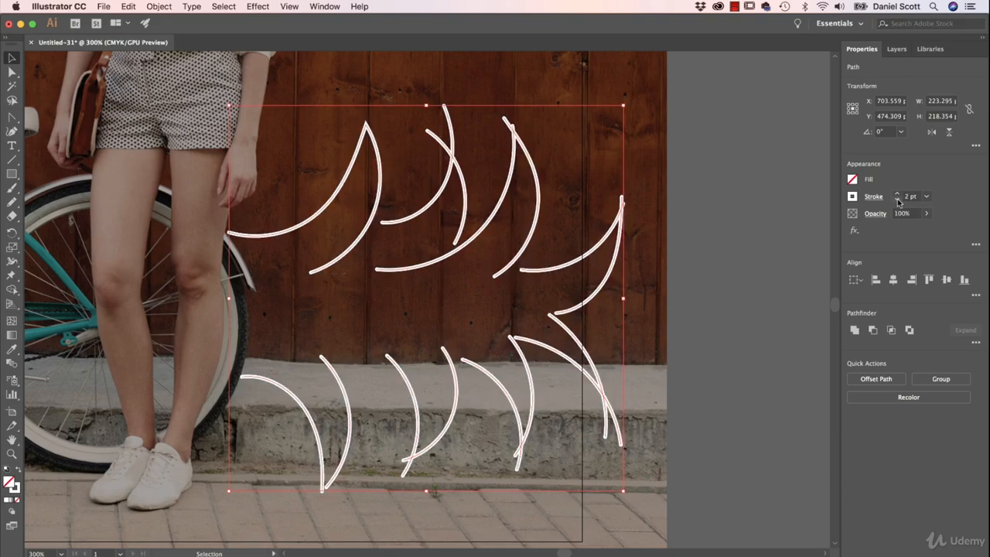
{"action": "left_click", "coordinate": [897, 199]}
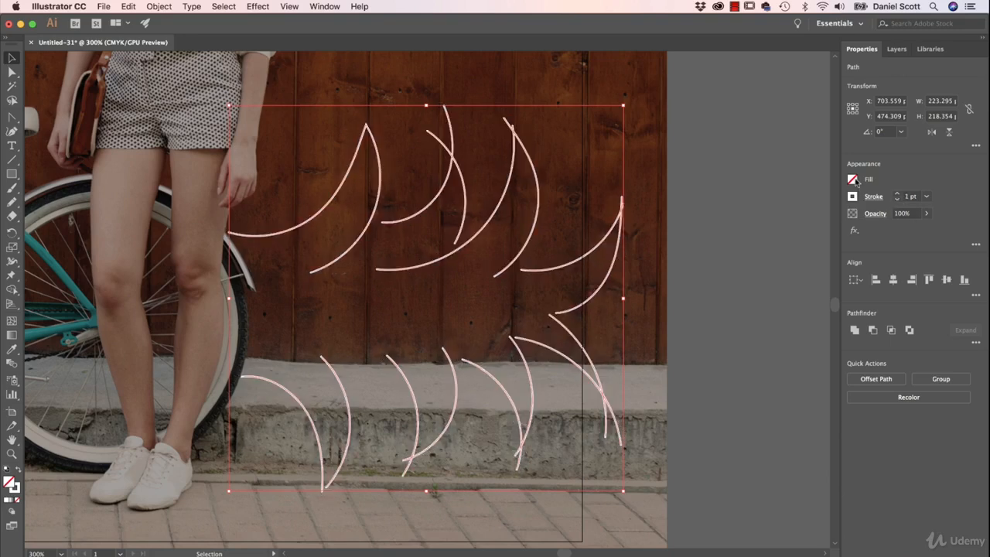
{"action": "left_click", "coordinate": [873, 197]}
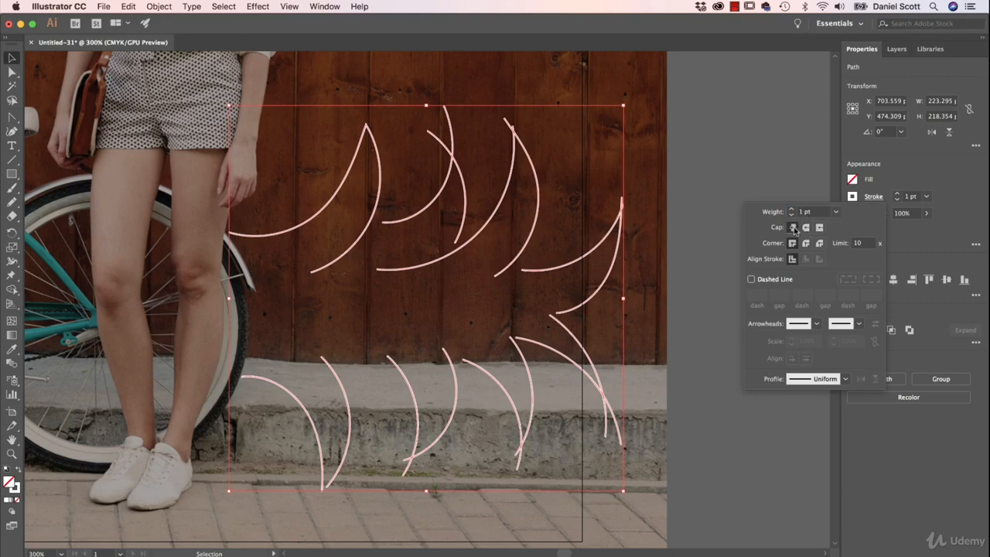
{"action": "left_click", "coordinate": [806, 227]}
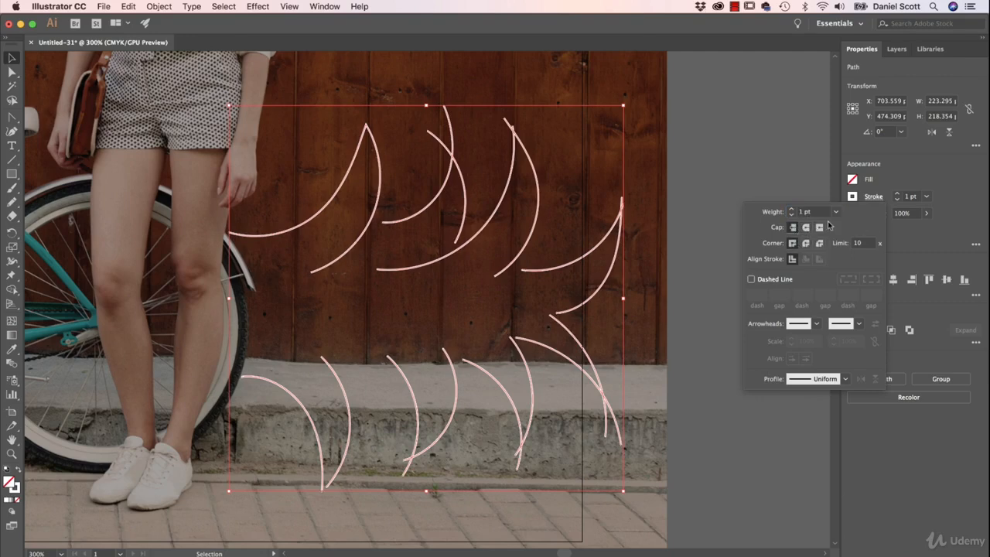
Set the stroke weight of the selected pencil strokes to 6 pt
{"action": "left_click", "coordinate": [897, 194]}
{"action": "left_click", "coordinate": [897, 194]}
{"action": "left_click", "coordinate": [897, 194]}
{"action": "left_click", "coordinate": [897, 194]}
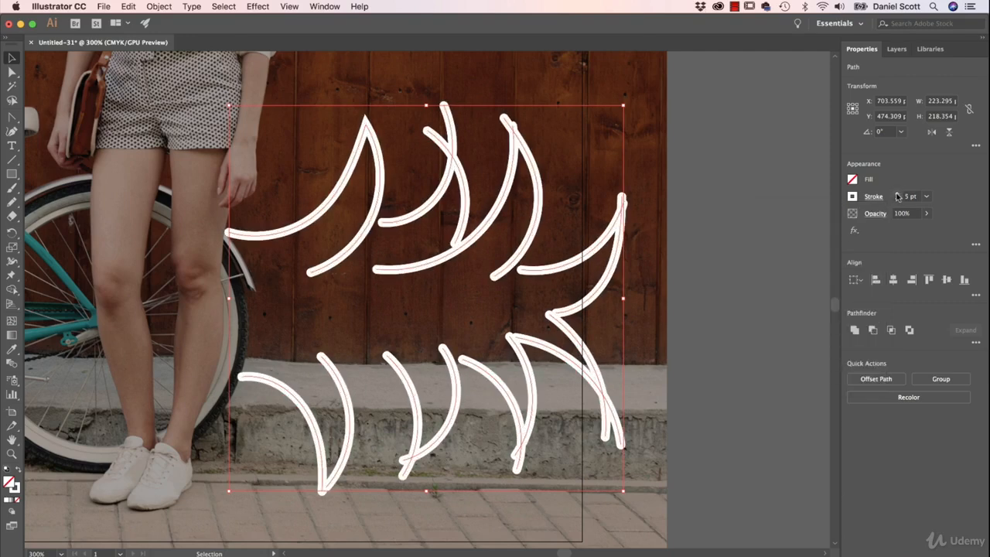
{"action": "left_click", "coordinate": [897, 194]}
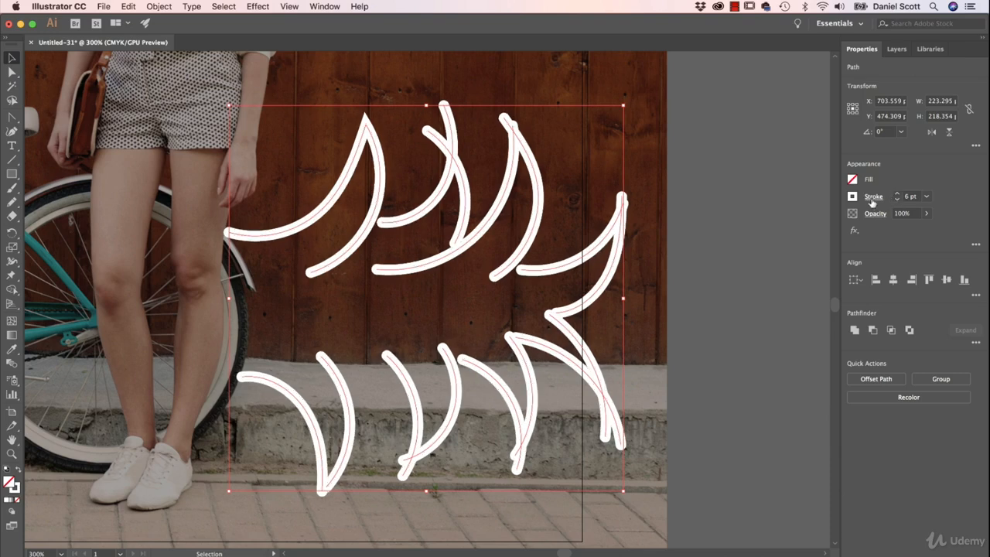
Compare Projecting Cap with the Butt and Round Cap options on the selected 6 pt strokes and apply Butt Cap
{"action": "left_click", "coordinate": [873, 198]}
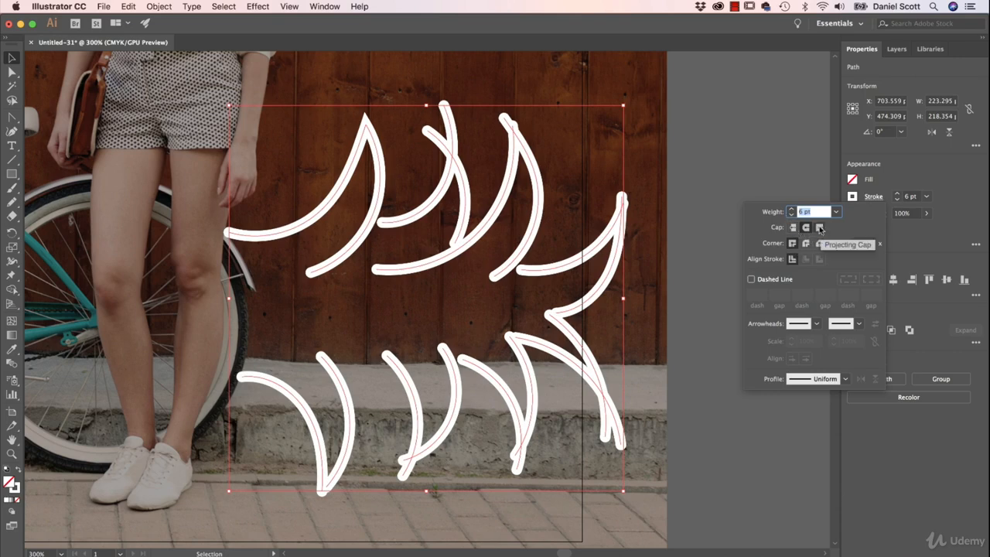
{"action": "left_click", "coordinate": [820, 227]}
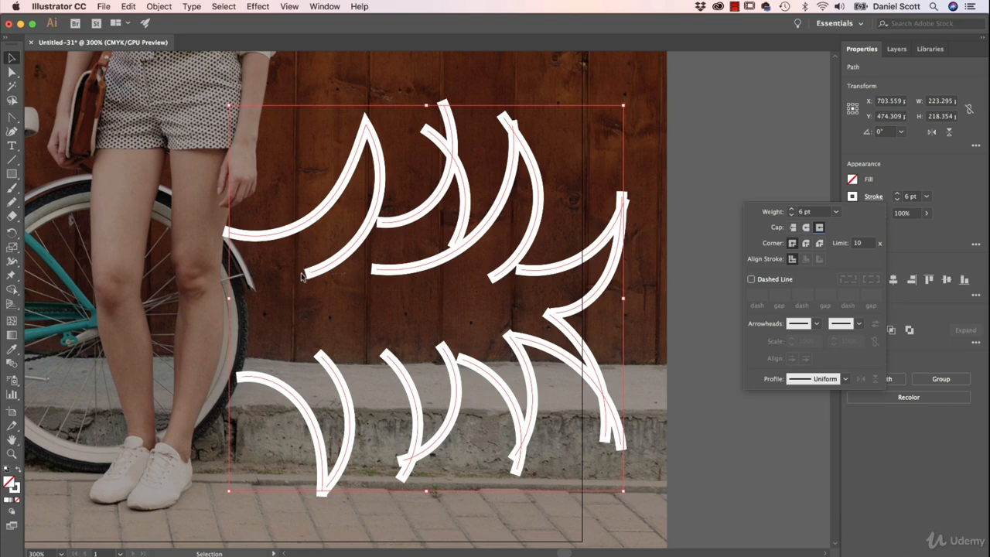
{"action": "left_click", "coordinate": [819, 228]}
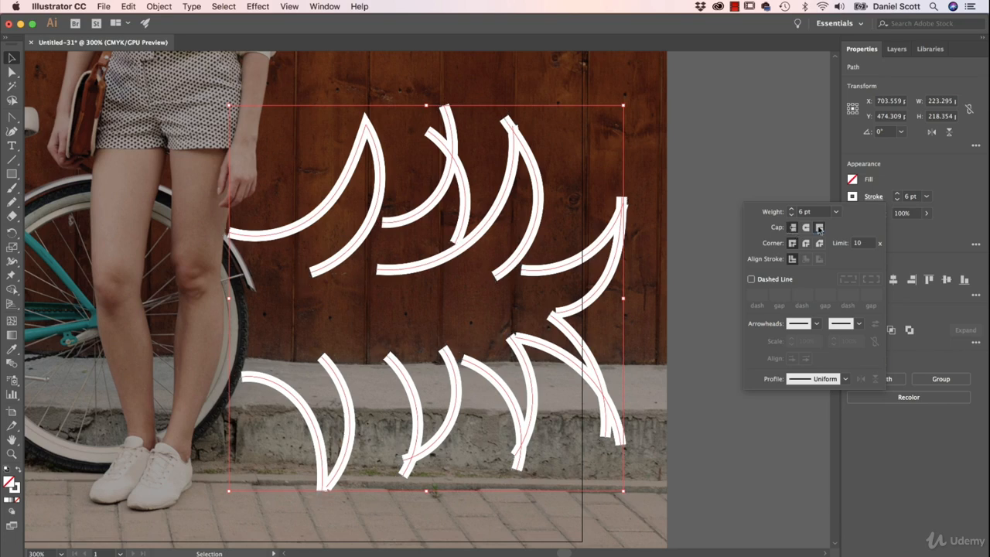
{"action": "left_click", "coordinate": [819, 229]}
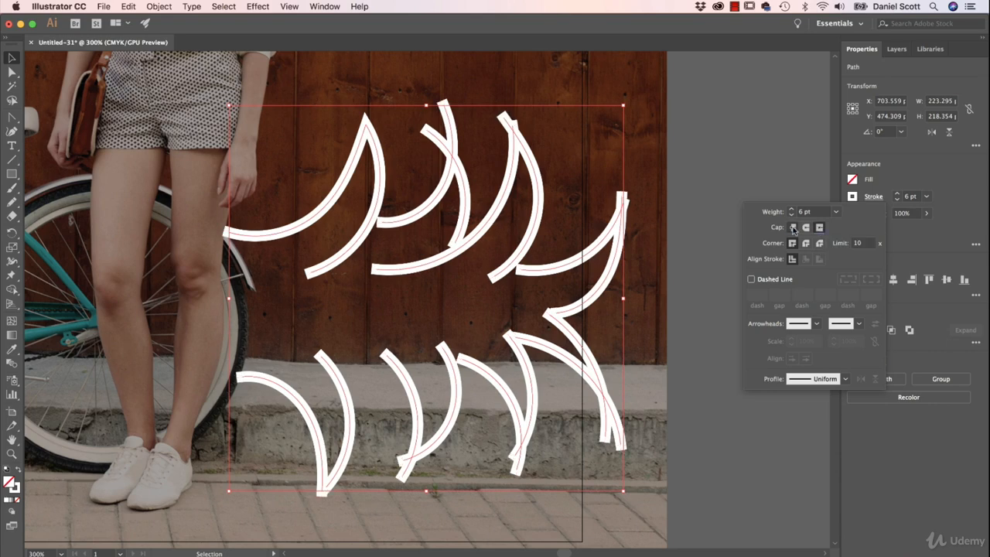
{"action": "left_click", "coordinate": [793, 229]}
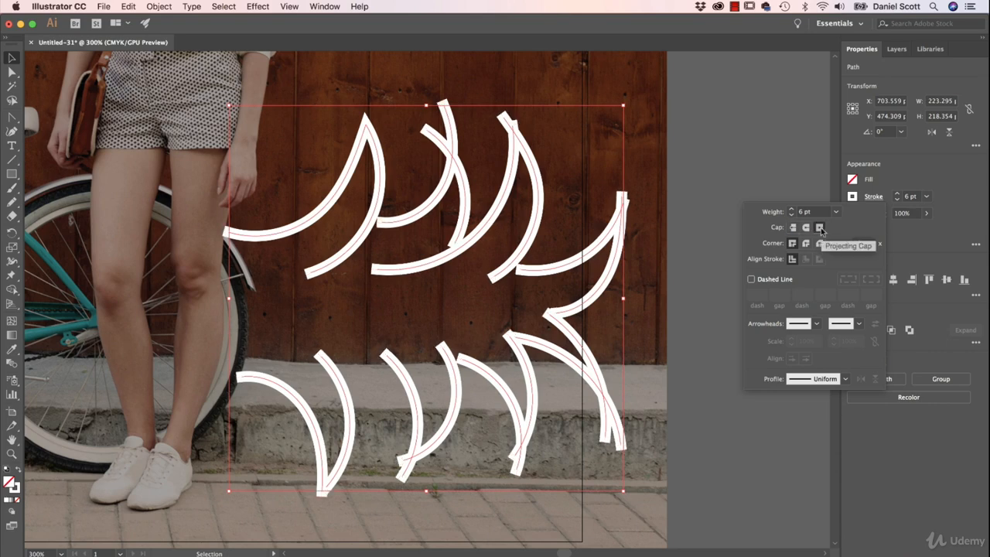
{"action": "left_click", "coordinate": [793, 229]}
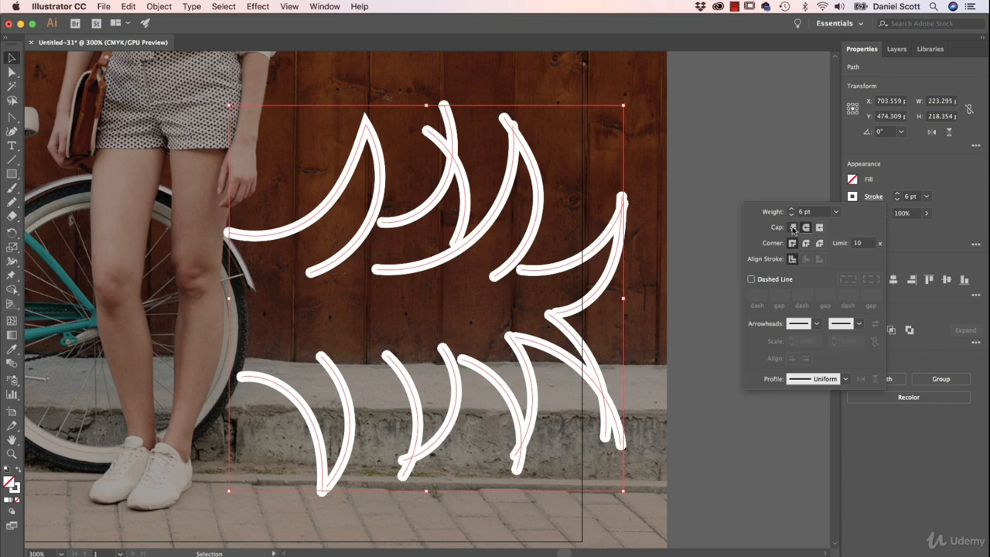
{"action": "left_click", "coordinate": [792, 228]}
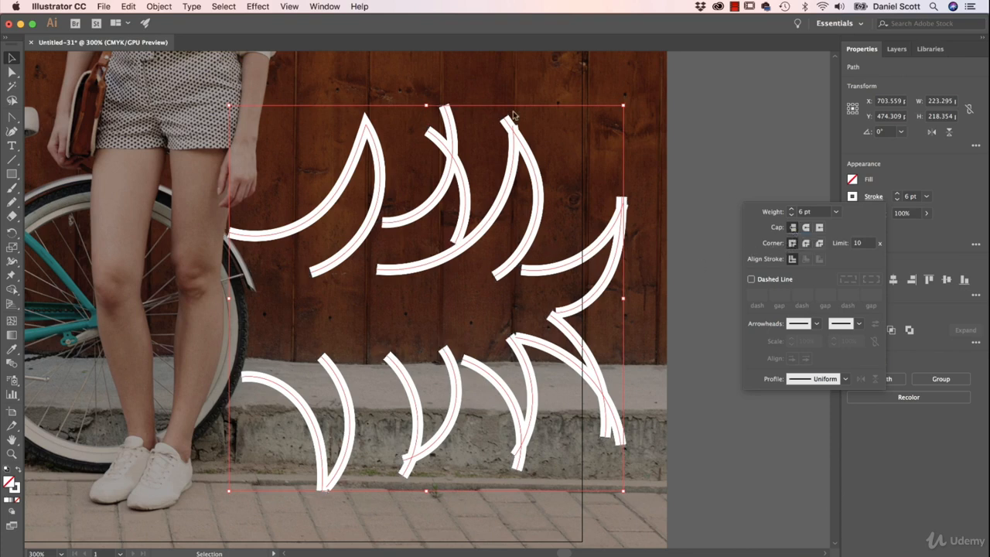
Try Round Join and Bevel Join on the selected strokes' corners and return them to the pointed Miter Join
{"action": "left_click", "coordinate": [805, 244]}
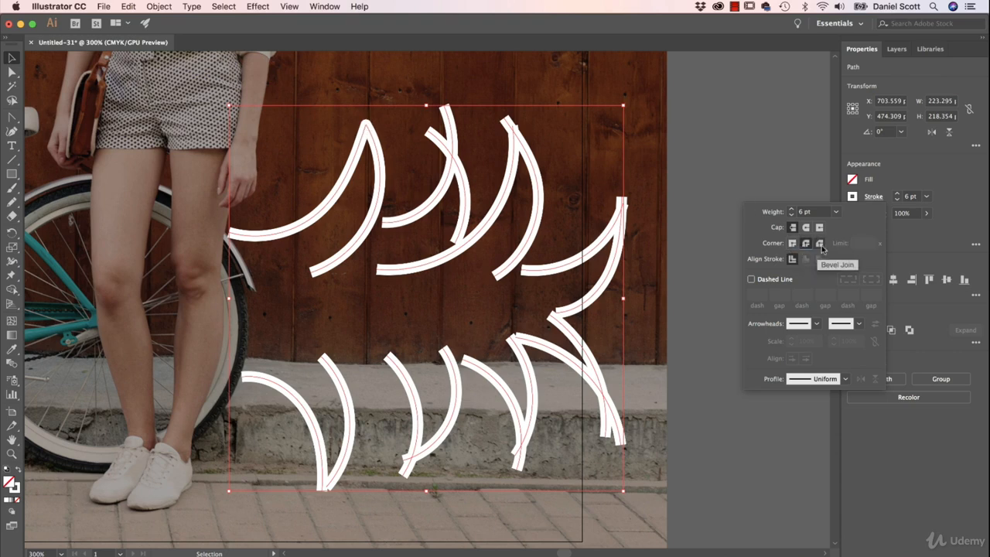
{"action": "left_click", "coordinate": [819, 244]}
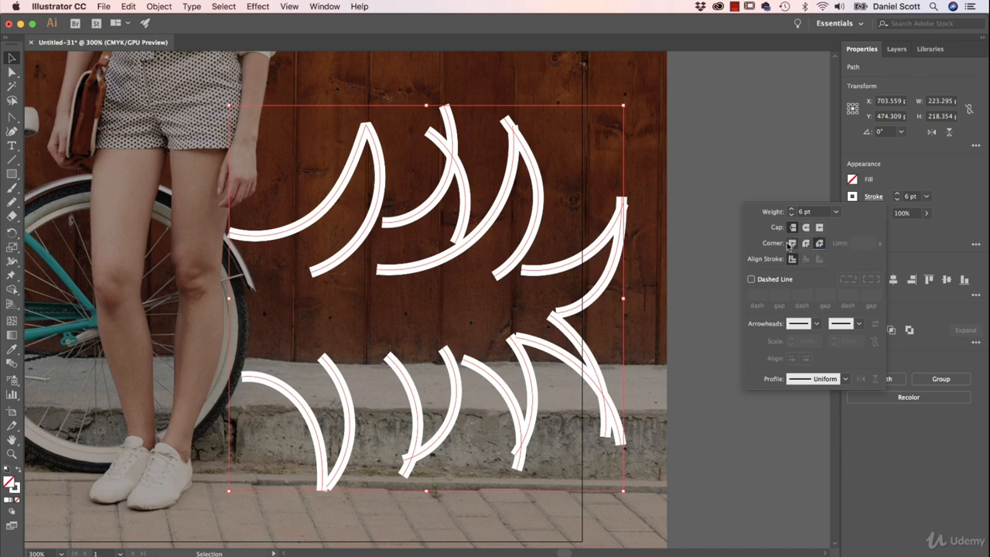
{"action": "left_click", "coordinate": [791, 243]}
{"action": "left_click", "coordinate": [805, 244]}
{"action": "left_click", "coordinate": [791, 244]}
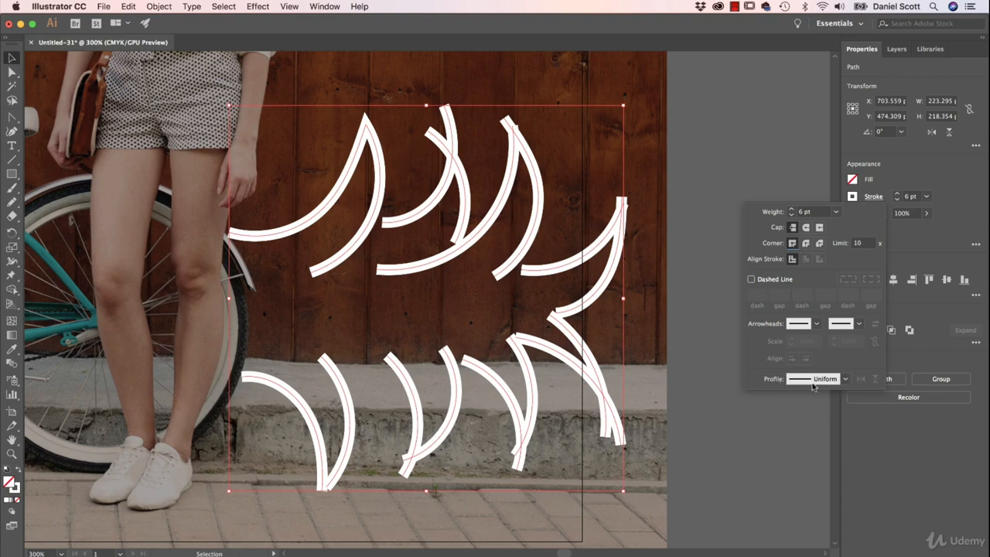
Apply Width Profile 1, tapered at both ends, to all the selected pencil strokes
{"action": "left_click", "coordinate": [846, 379]}
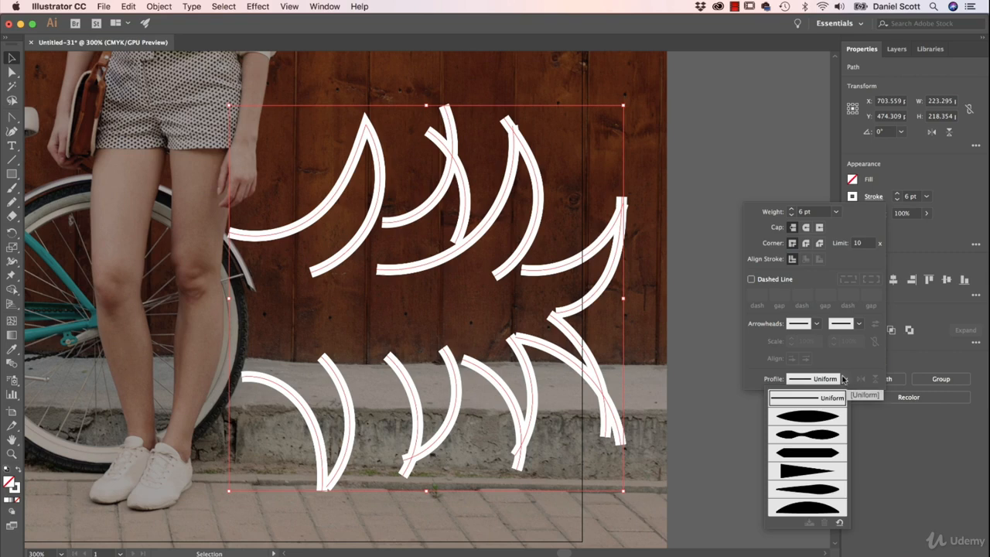
{"action": "left_click", "coordinate": [808, 417]}
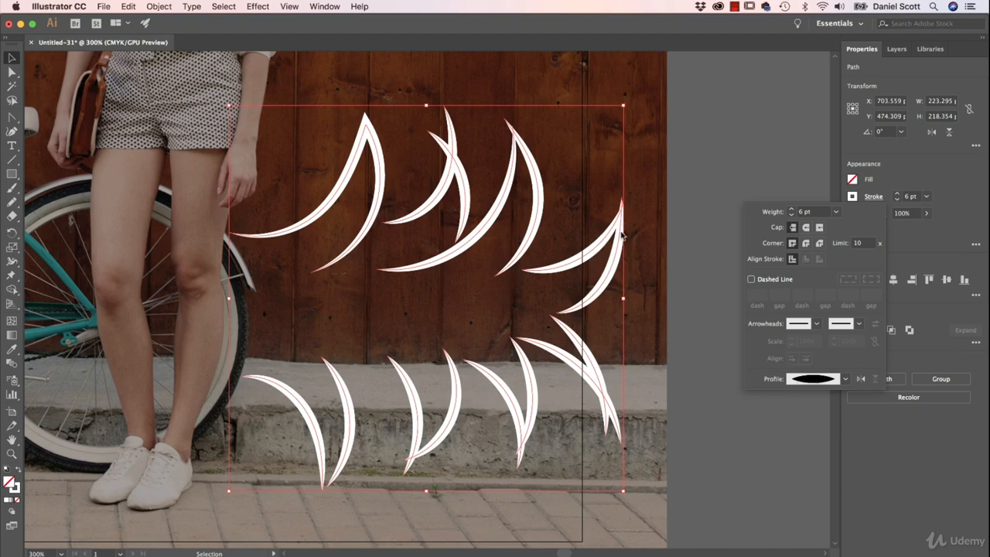
{"action": "left_click", "coordinate": [683, 226]}
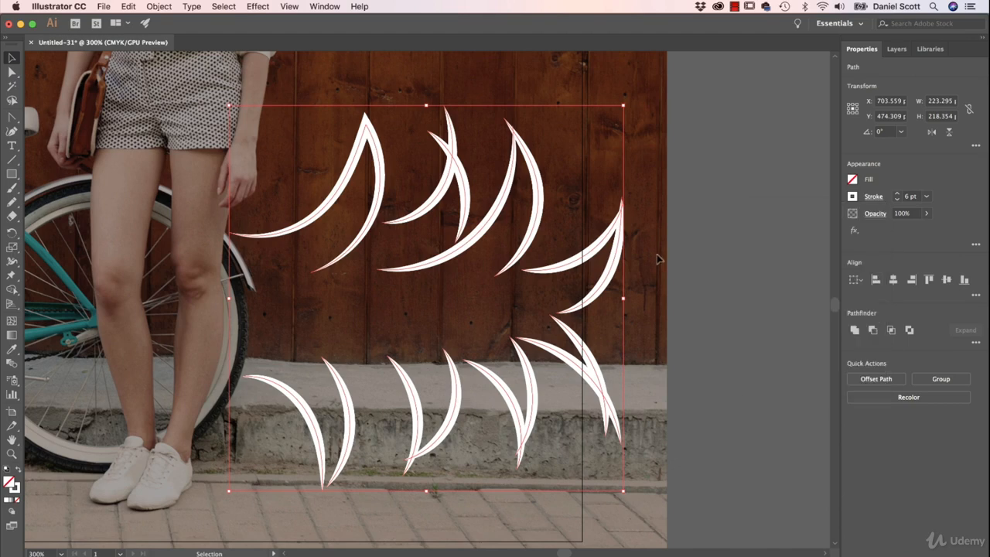
Try repositioning one of the tapered strokes on the wooden wall, restore it, and clear the selection
{"action": "left_click", "coordinate": [657, 257]}
{"action": "mouse_move", "coordinate": [552, 265]}
{"action": "left_mouse_down"}
{"action": "mouse_move", "coordinate": [570, 248]}
{"action": "mouse_move", "coordinate": [552, 249]}
{"action": "left_mouse_up"}
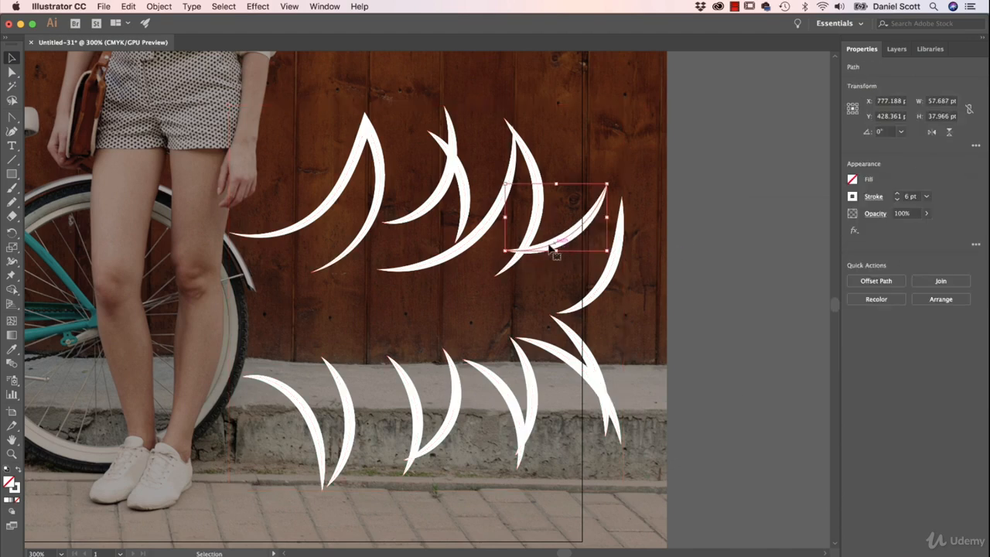
{"action": "left_click_drag", "start_coordinate": [601, 224], "coordinate": [618, 244]}
{"action": "left_click", "coordinate": [381, 162]}
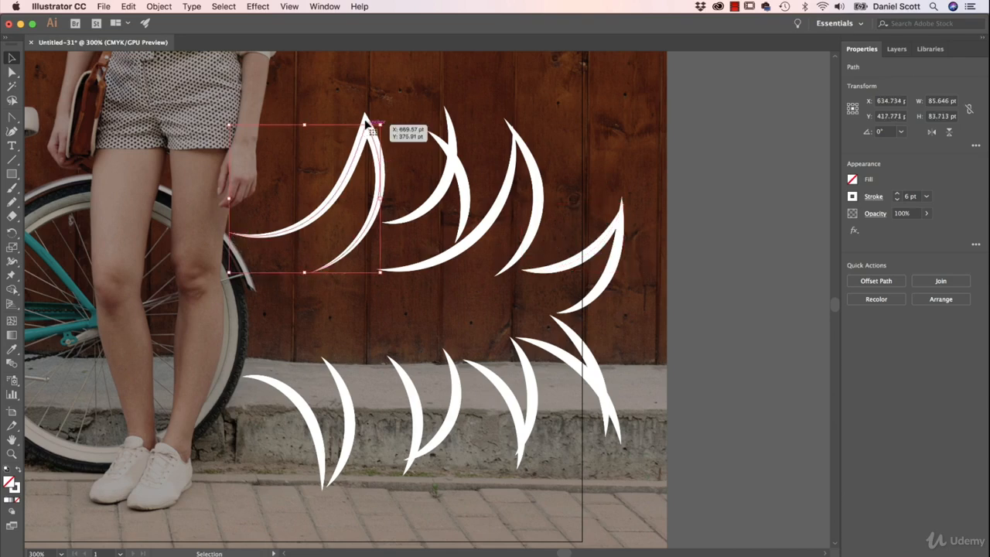
{"action": "left_click", "coordinate": [722, 197]}
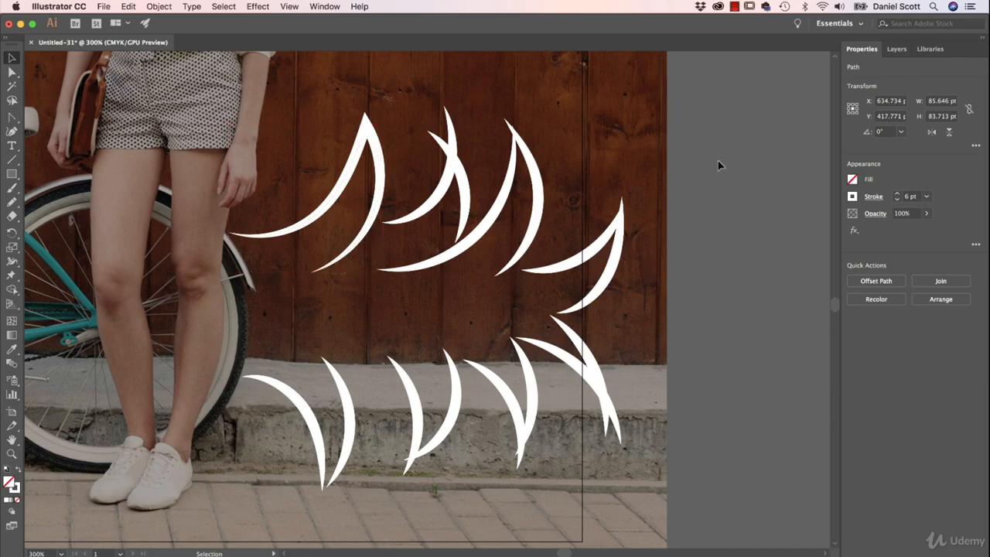
Select all the strokes, apply the double-bulge width profile, and flip it back and forth along the strokes
{"action": "key", "text": "super+a"}
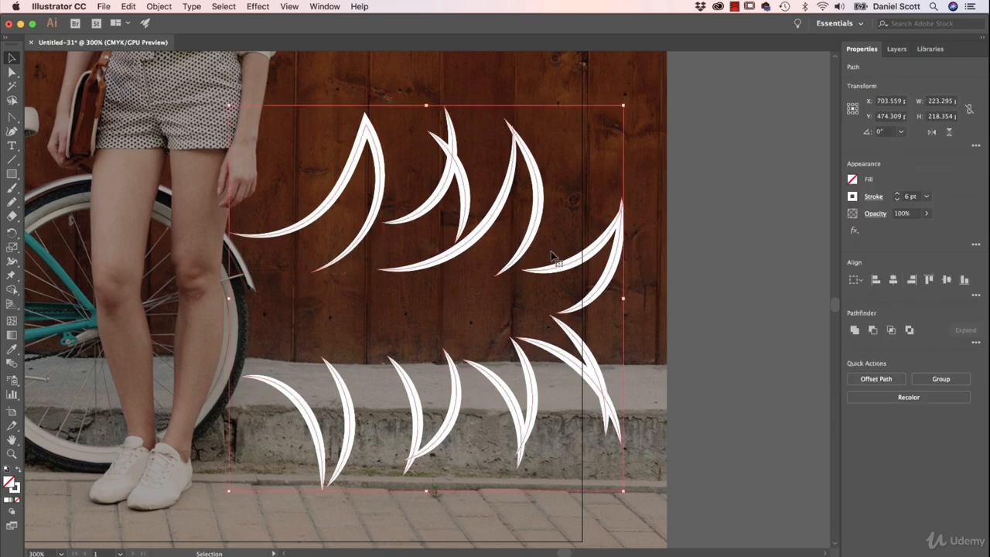
{"action": "left_click", "coordinate": [873, 196]}
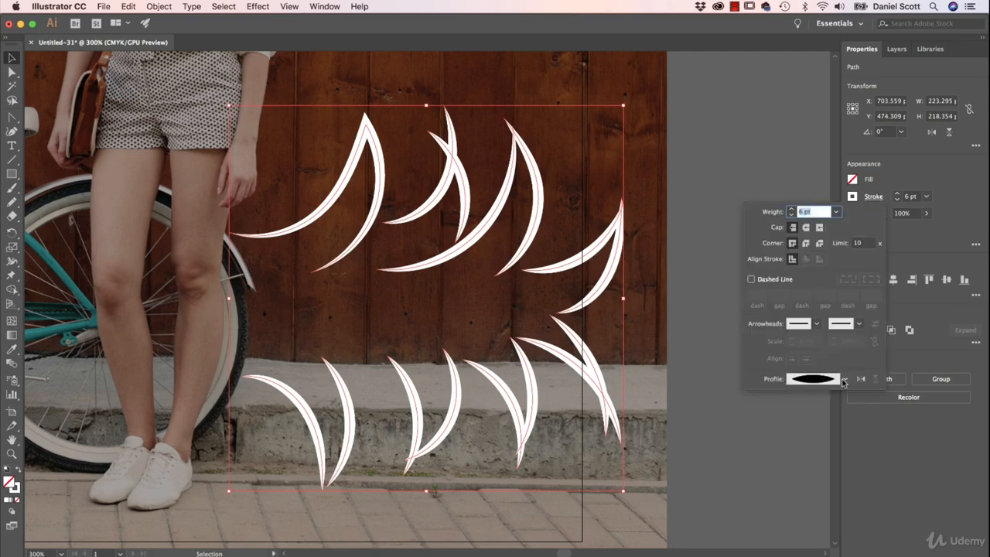
{"action": "left_click", "coordinate": [844, 379]}
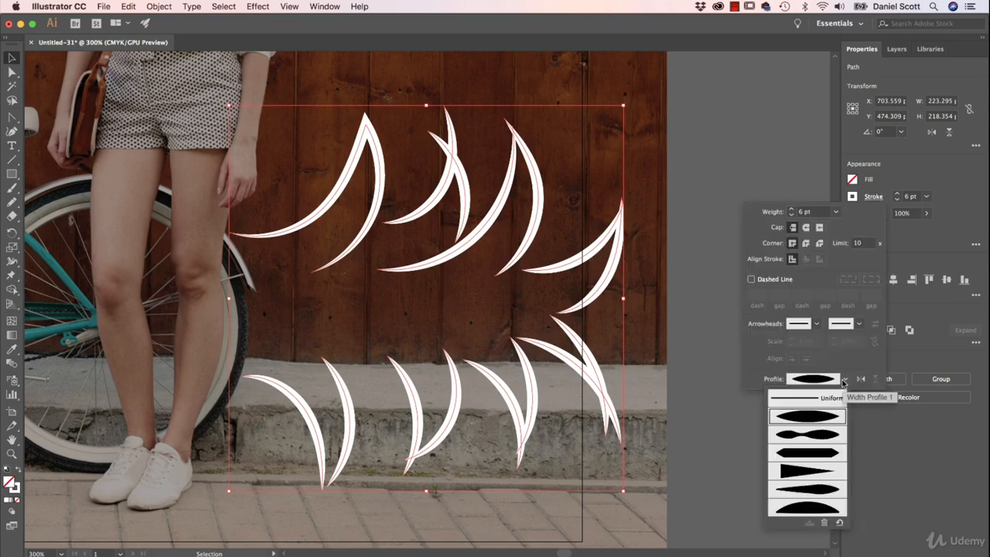
{"action": "left_click", "coordinate": [802, 435]}
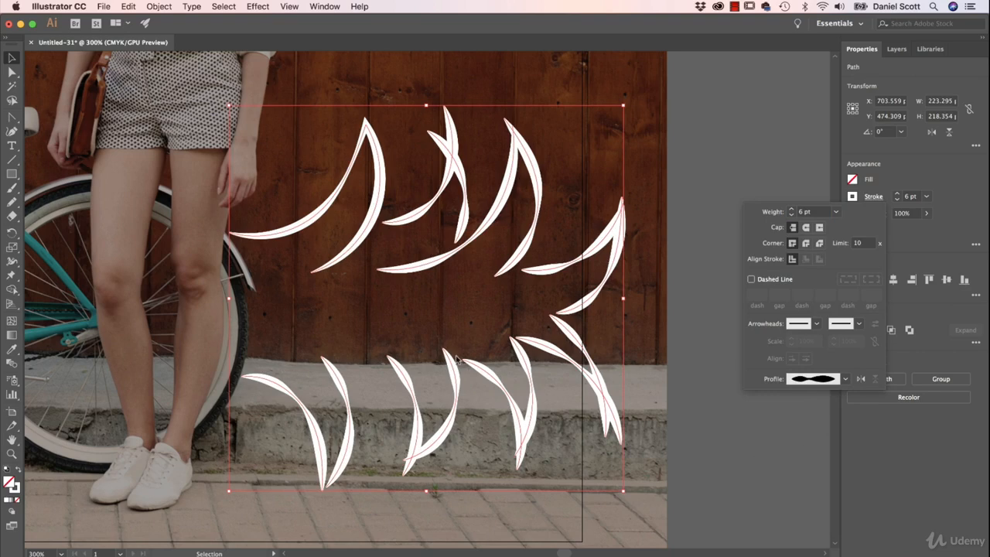
{"action": "left_click", "coordinate": [861, 379]}
{"action": "left_click", "coordinate": [861, 379]}
{"action": "left_click", "coordinate": [860, 379]}
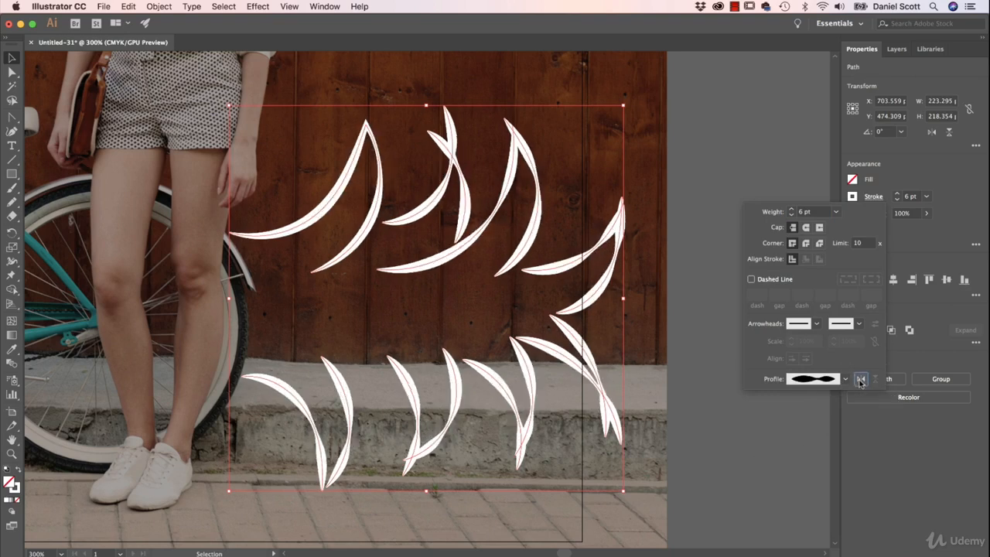
{"action": "left_click", "coordinate": [861, 379]}
Try the blunt-ended and triangular width profiles on the selected strokes, and apply the teardrop profile that bulges near one end
{"action": "left_click", "coordinate": [844, 379]}
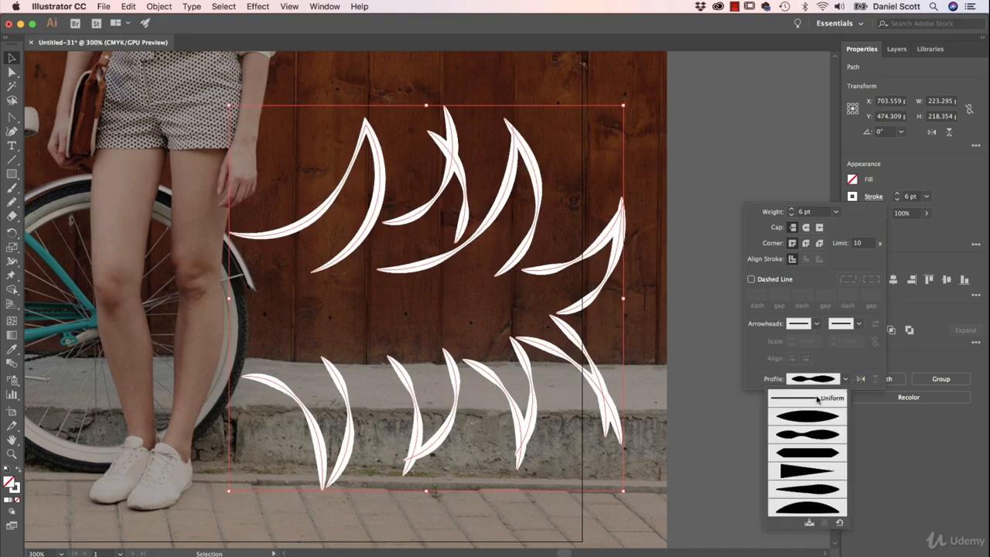
{"action": "left_click", "coordinate": [814, 455]}
{"action": "left_click", "coordinate": [846, 379]}
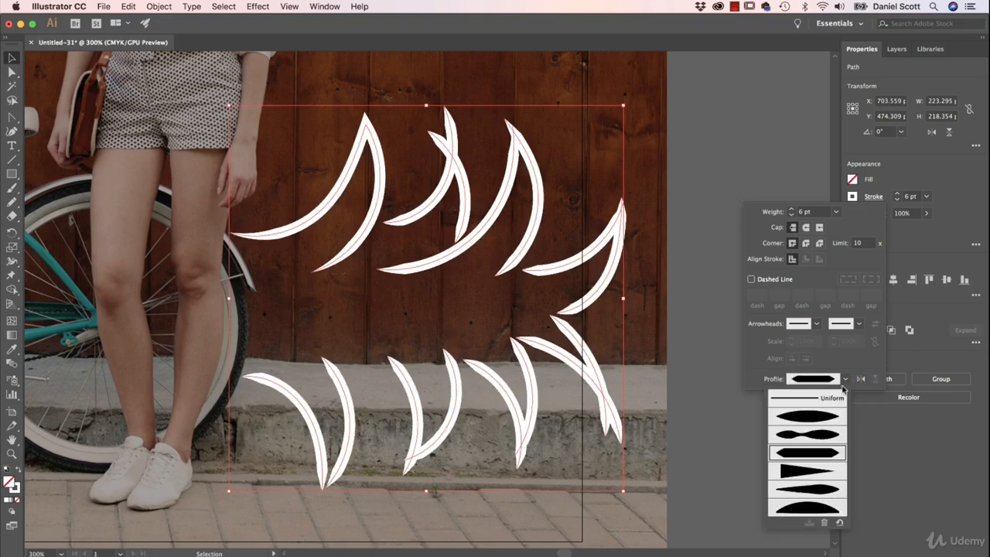
{"action": "left_click", "coordinate": [816, 469]}
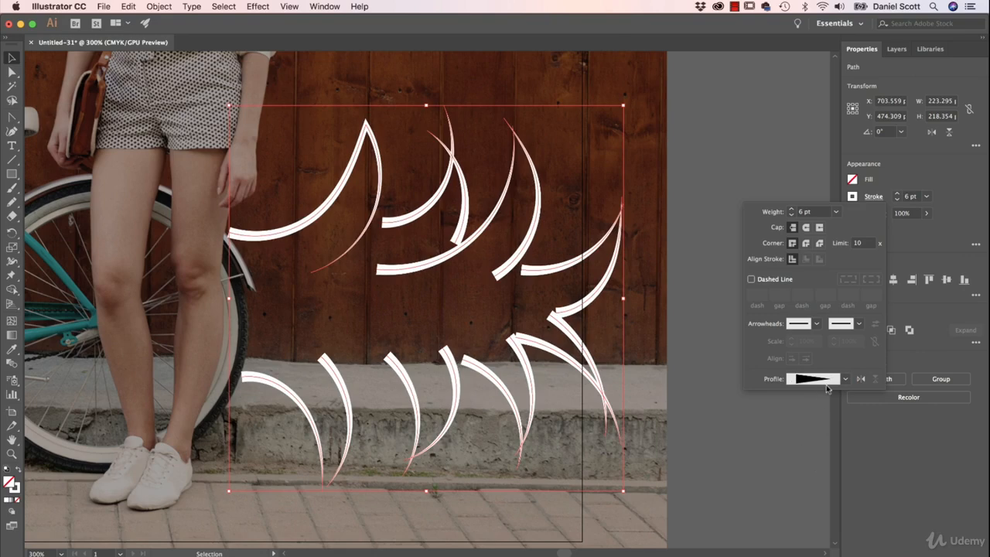
{"action": "left_click", "coordinate": [845, 379]}
{"action": "left_click", "coordinate": [802, 502]}
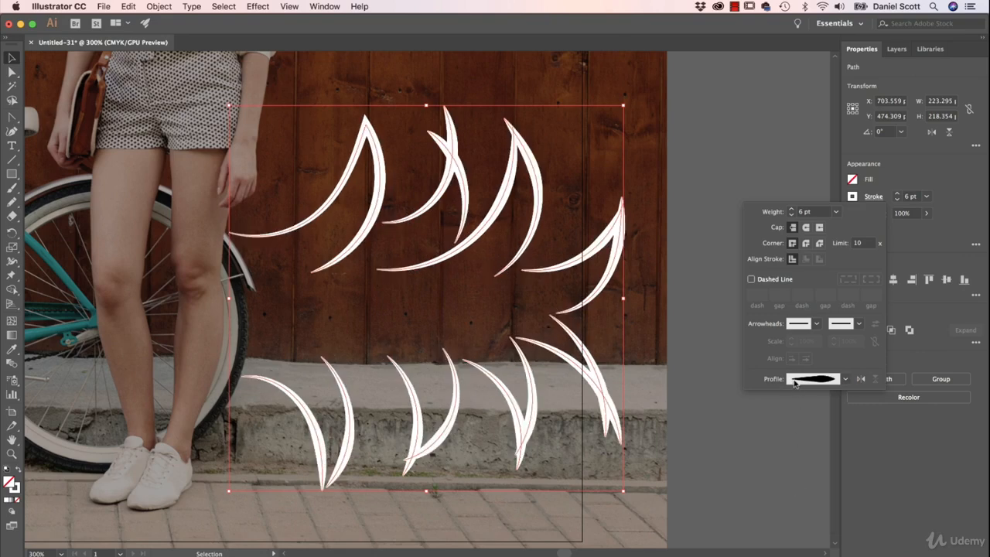
{"action": "left_click", "coordinate": [839, 381]}
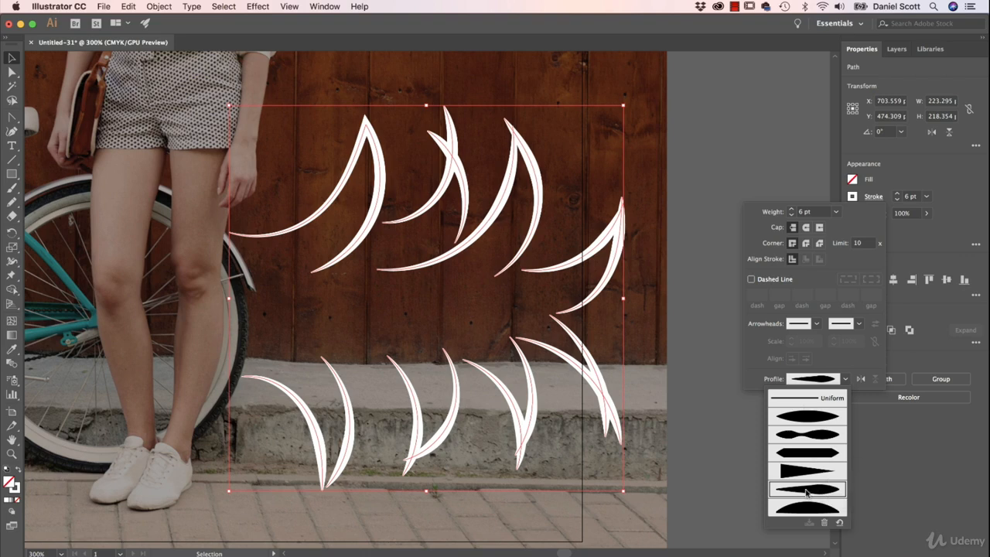
{"action": "left_click", "coordinate": [847, 347]}
{"action": "left_click", "coordinate": [727, 375]}
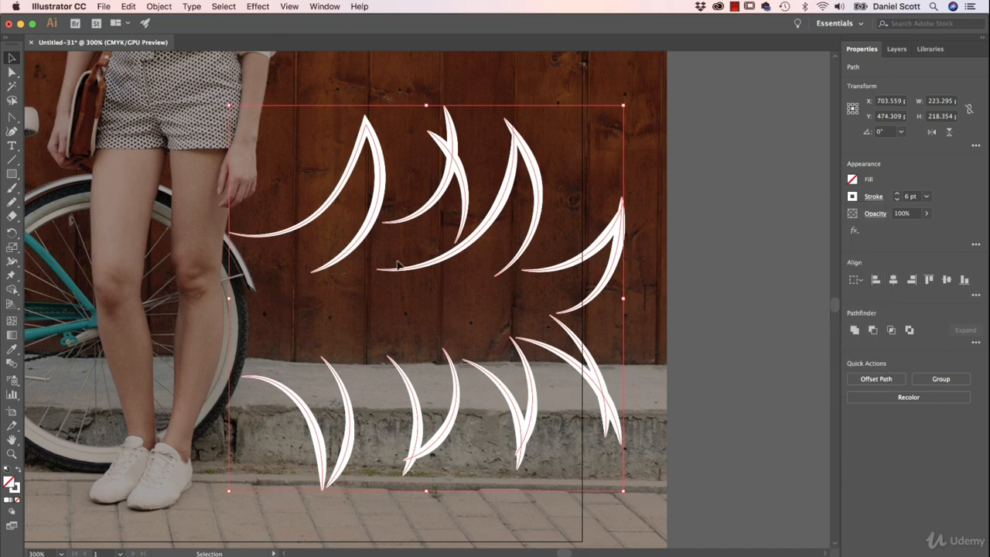
Draw two curved Pencil tool strokes around the bicycle's pedals, one arching above and one sweeping below, undoing the first attempt
{"action": "key", "text": "space"}
{"action": "left_click_drag", "start_coordinate": [289, 193], "coordinate": [594, 229]}
{"action": "left_click_drag", "start_coordinate": [351, 271], "coordinate": [491, 200]}
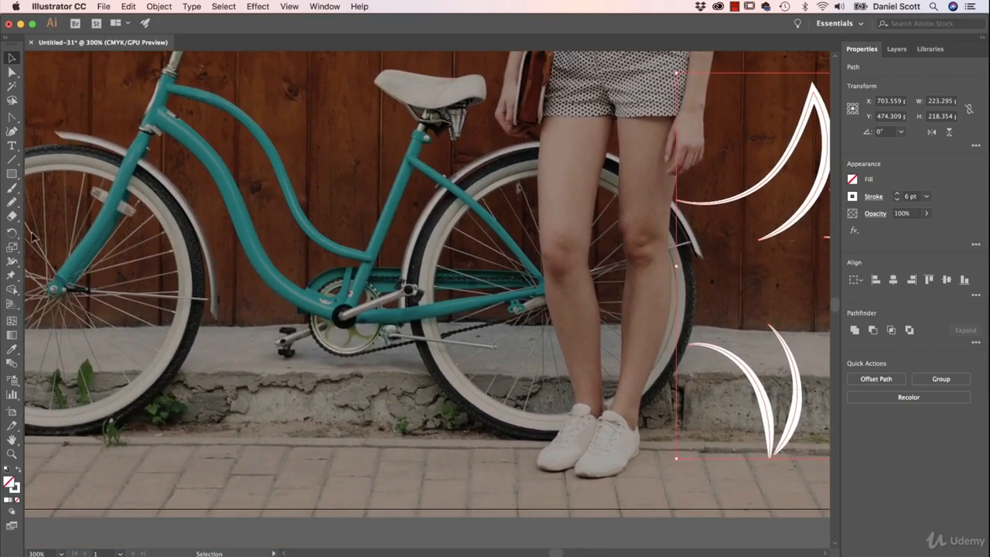
{"action": "left_click", "coordinate": [14, 200]}
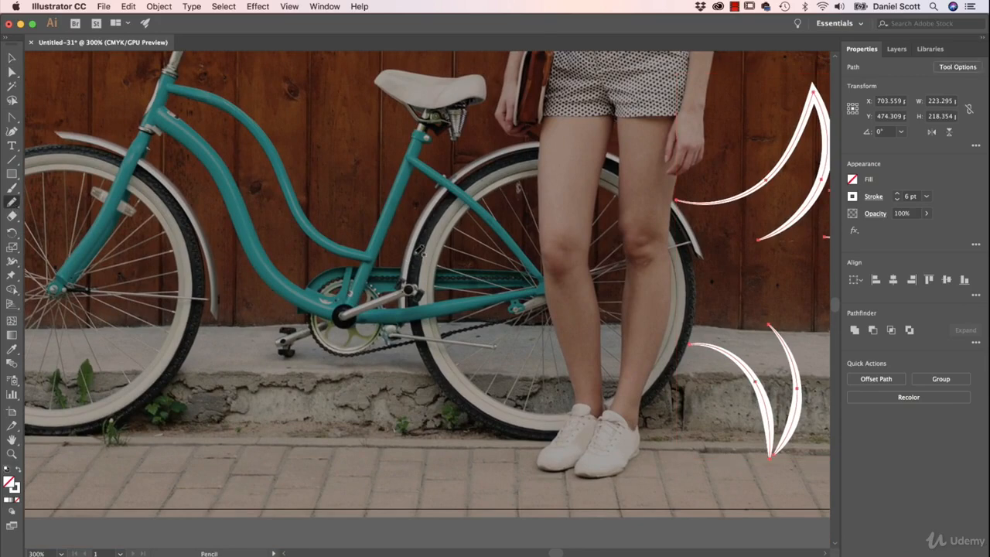
{"action": "mouse_move", "coordinate": [407, 258]}
{"action": "left_mouse_down"}
{"action": "mouse_move", "coordinate": [354, 196]}
{"action": "mouse_move", "coordinate": [289, 282]}
{"action": "left_mouse_up"}
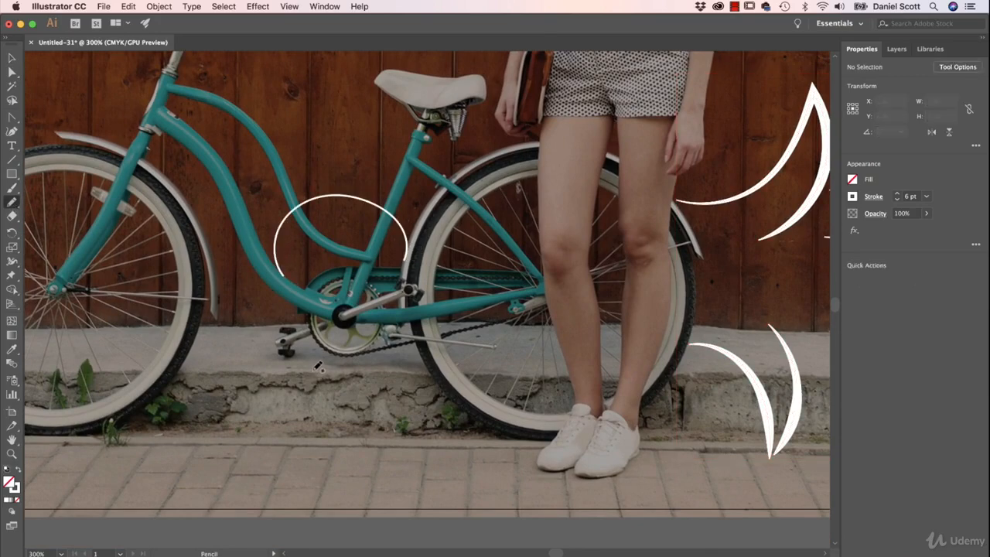
{"action": "key", "text": "super+z"}
{"action": "mouse_move", "coordinate": [349, 232]}
{"action": "left_mouse_down"}
{"action": "mouse_move", "coordinate": [282, 264]}
{"action": "mouse_move", "coordinate": [278, 306]}
{"action": "left_mouse_up"}
{"action": "mouse_move", "coordinate": [304, 386]}
{"action": "left_mouse_down"}
{"action": "mouse_move", "coordinate": [414, 371]}
{"action": "mouse_move", "coordinate": [416, 317]}
{"action": "left_mouse_up"}
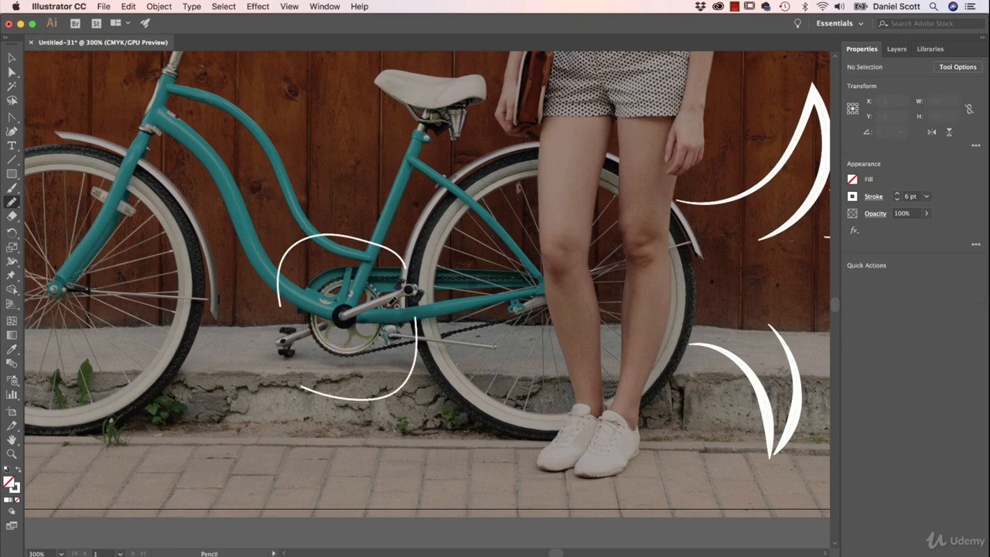
Select both curved strokes around the bicycle's pedals and add a solid pointed arrowhead to their start points
{"action": "left_click", "coordinate": [13, 60]}
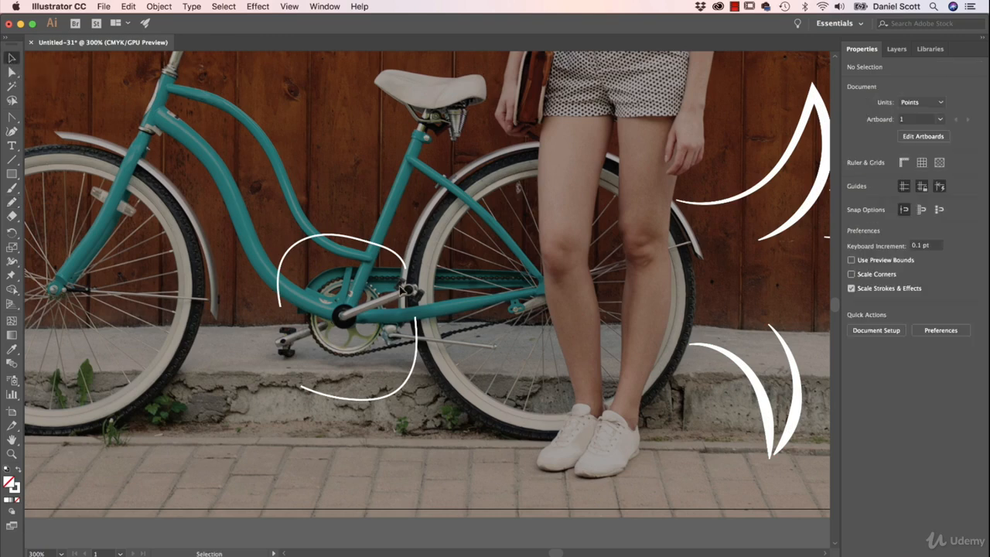
{"action": "left_click", "coordinate": [382, 245]}
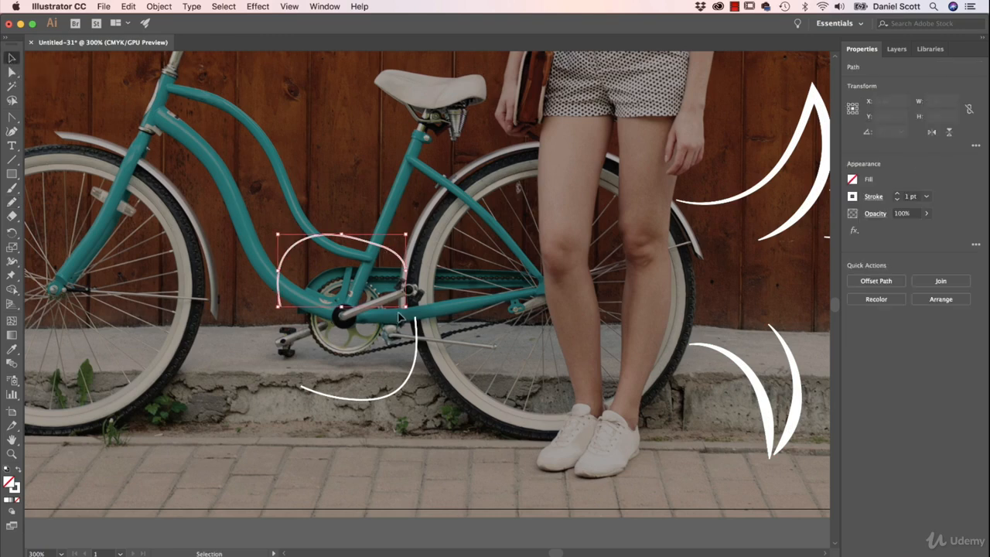
{"action": "left_click", "coordinate": [304, 396], "text": "shift"}
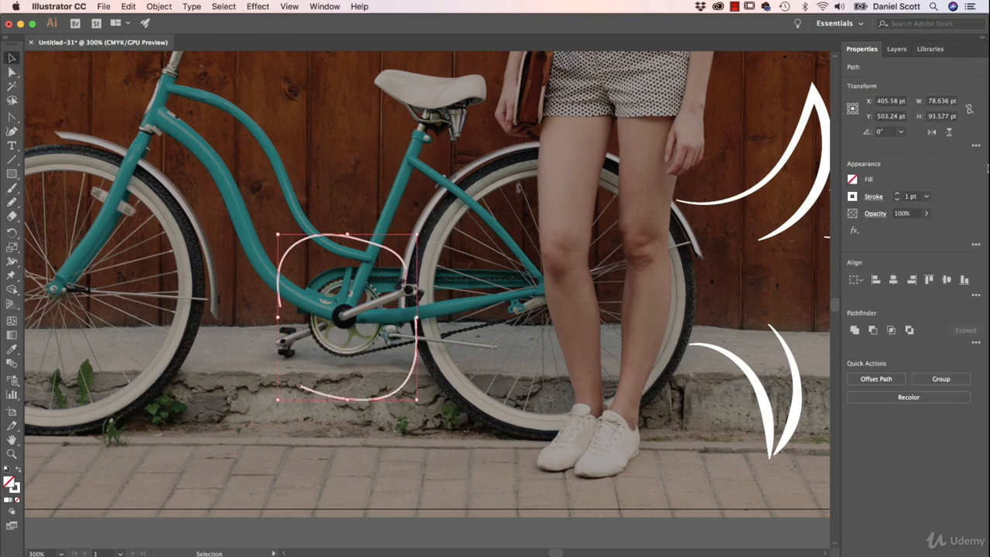
{"action": "left_click", "coordinate": [873, 198]}
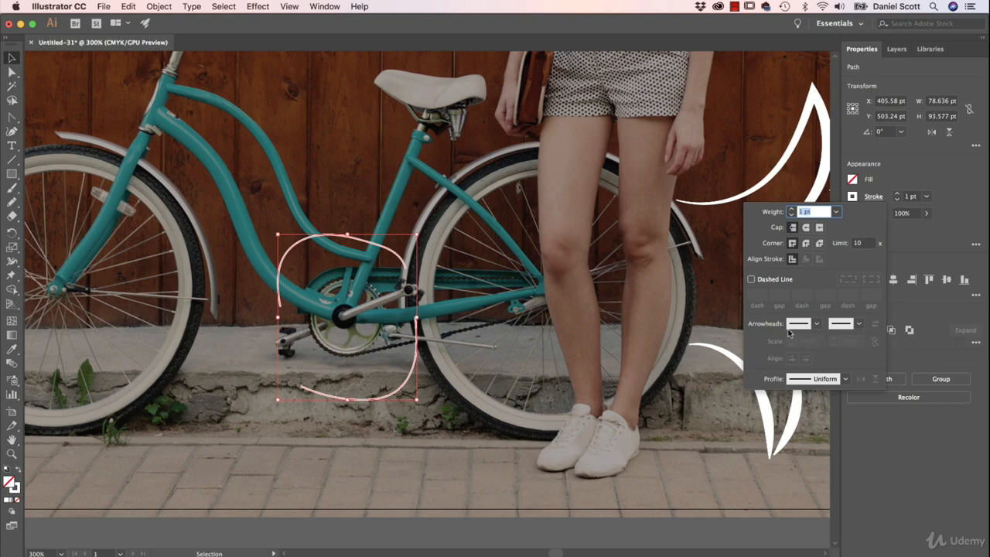
{"action": "left_click", "coordinate": [815, 323]}
{"action": "left_click", "coordinate": [735, 361]}
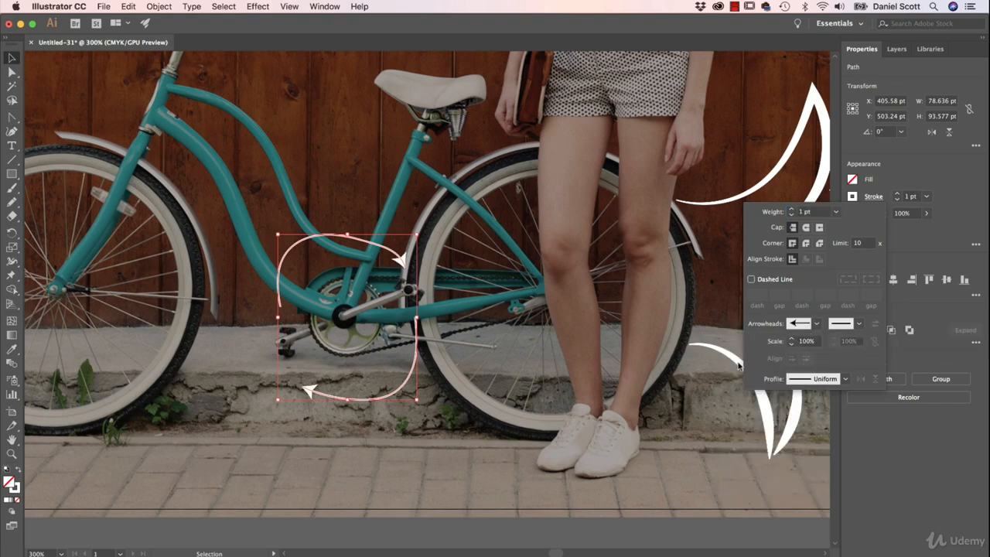
Change the start arrowhead of both pedal strokes to the feathered Arrow 20 and add a pointed arrowhead to their ends
{"action": "left_click", "coordinate": [817, 324]}
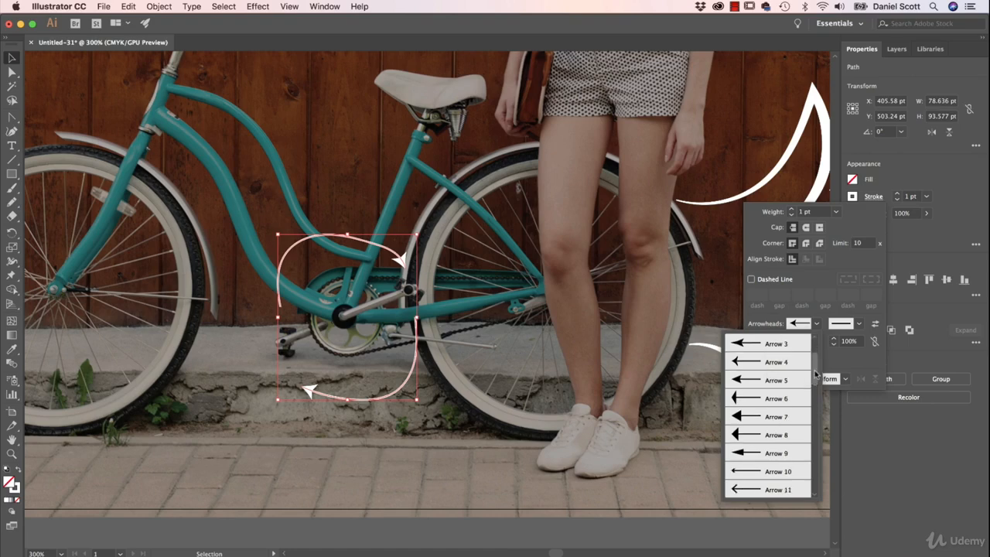
{"action": "left_click_drag", "start_coordinate": [814, 356], "coordinate": [815, 430]}
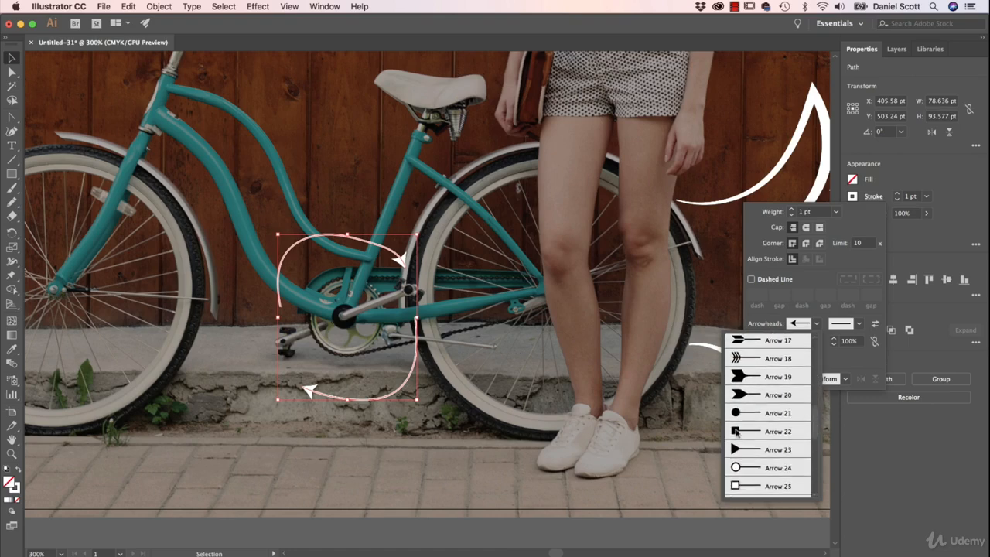
{"action": "left_click", "coordinate": [750, 400]}
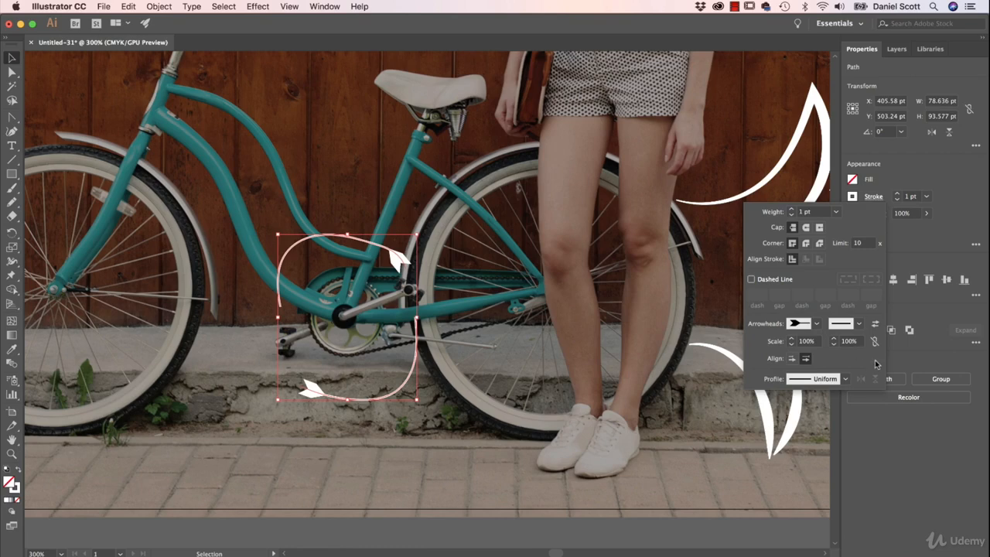
{"action": "left_click", "coordinate": [858, 323]}
{"action": "left_click", "coordinate": [816, 379]}
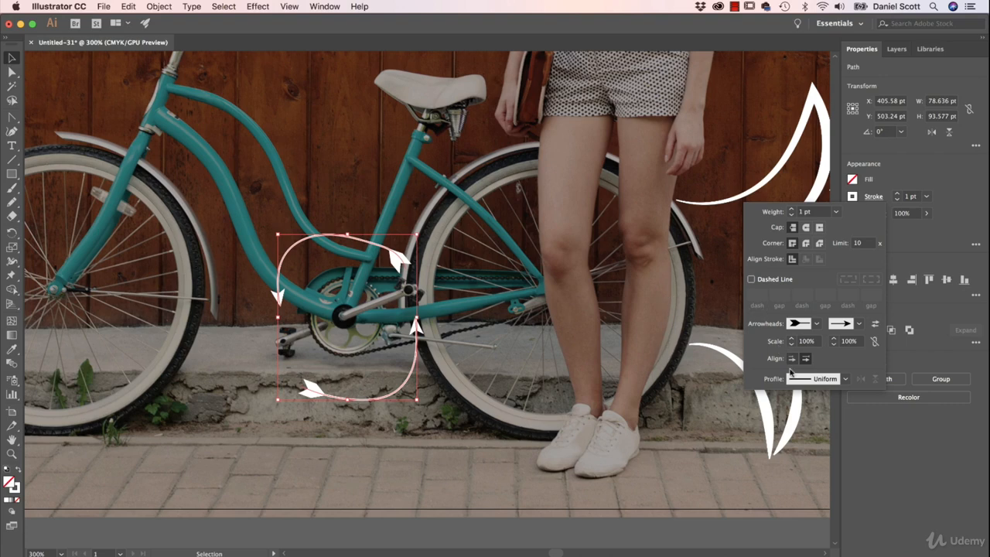
Apply the asymmetrical teardrop-like width profile to both pedal arrows and close the stroke options
{"action": "left_click", "coordinate": [845, 378]}
{"action": "left_click", "coordinate": [793, 490]}
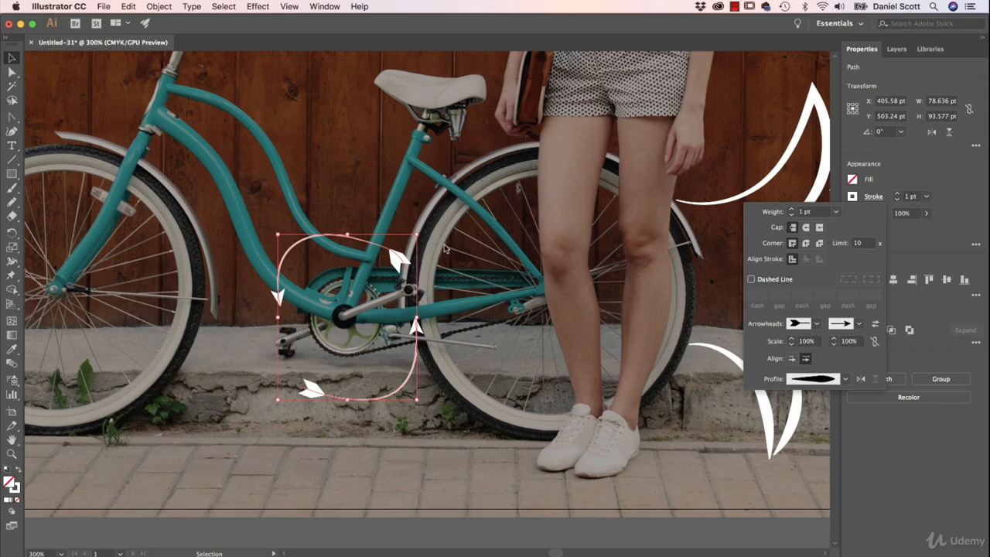
{"action": "left_click", "coordinate": [470, 265]}
{"action": "left_click", "coordinate": [475, 275]}
{"action": "mouse_move", "coordinate": [474, 196]}
{"action": "left_mouse_down"}
{"action": "mouse_move", "coordinate": [270, 436]}
{"action": "mouse_move", "coordinate": [259, 436]}
{"action": "left_mouse_up"}
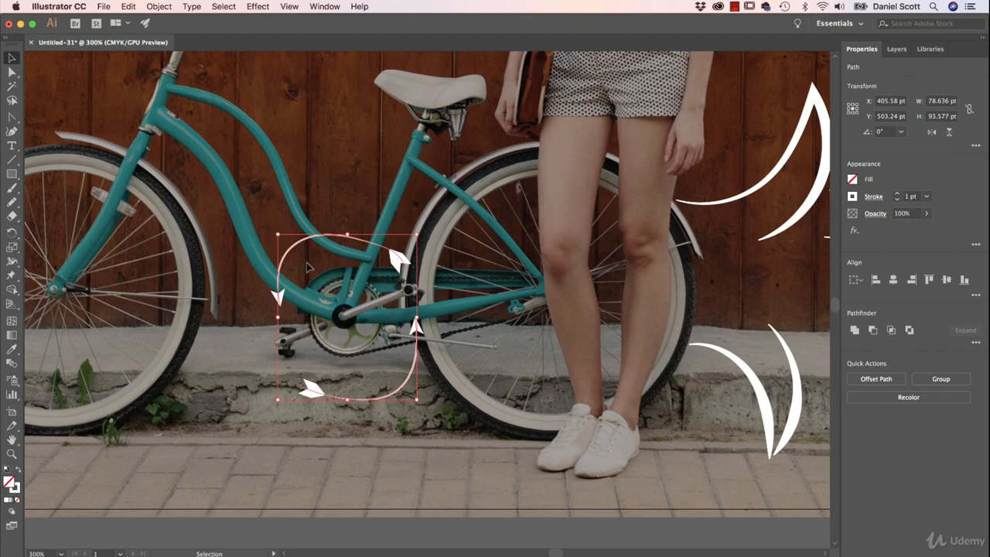
Increase the stroke weight of both pedal arrows to 4 pt
{"action": "left_click", "coordinate": [897, 195]}
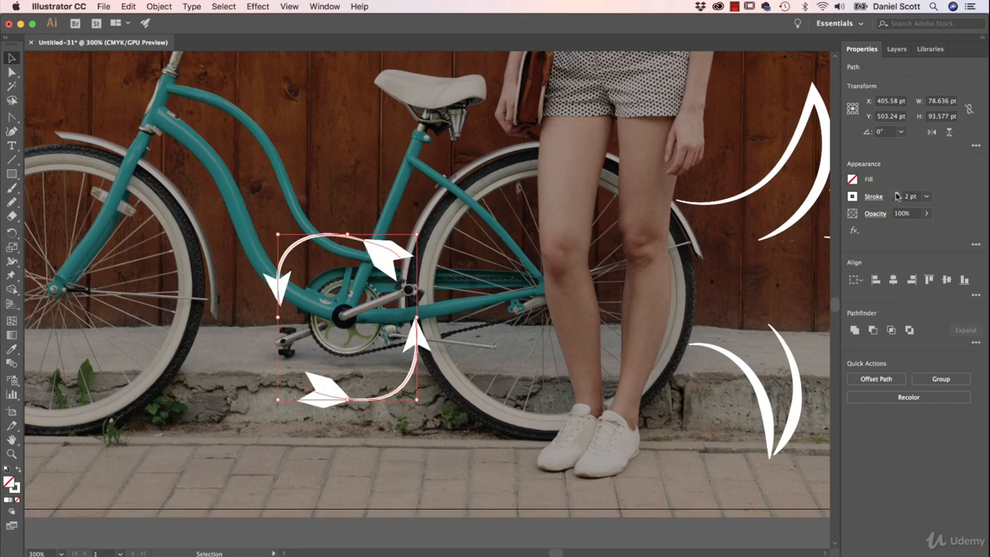
{"action": "left_click", "coordinate": [897, 194]}
{"action": "left_click", "coordinate": [897, 194]}
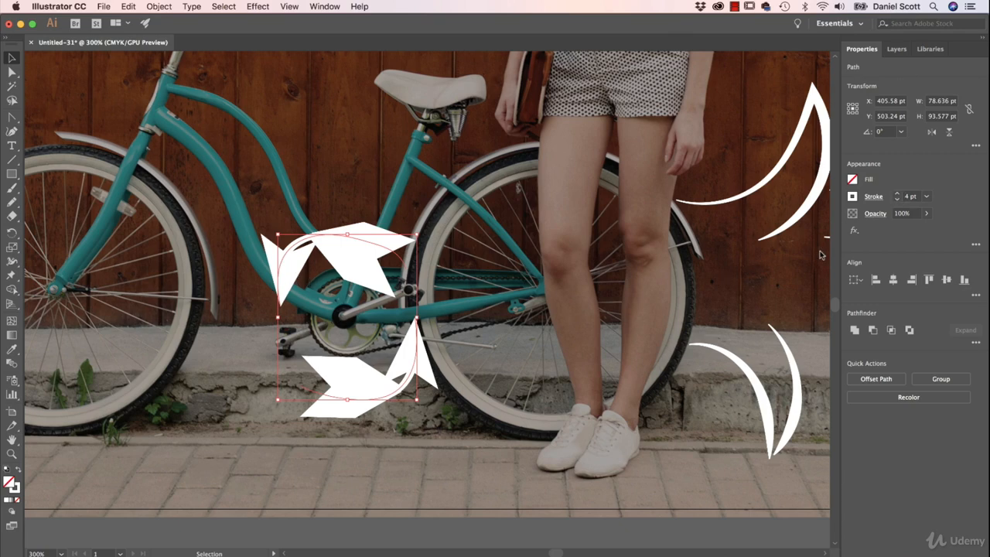
Scale the start arrowheads to 20% and link the start and end scales so both ends match
{"action": "left_click", "coordinate": [874, 197]}
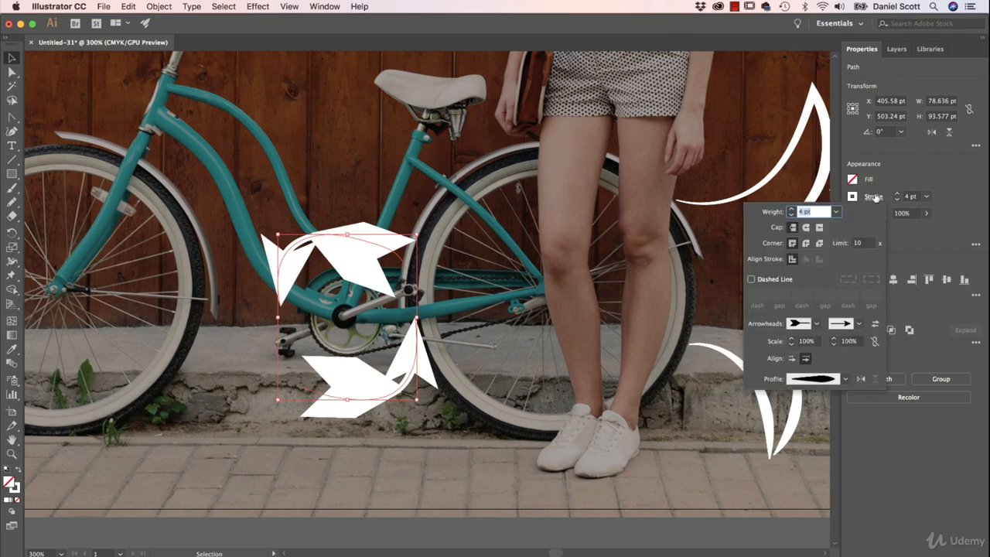
{"action": "left_click", "coordinate": [792, 344]}
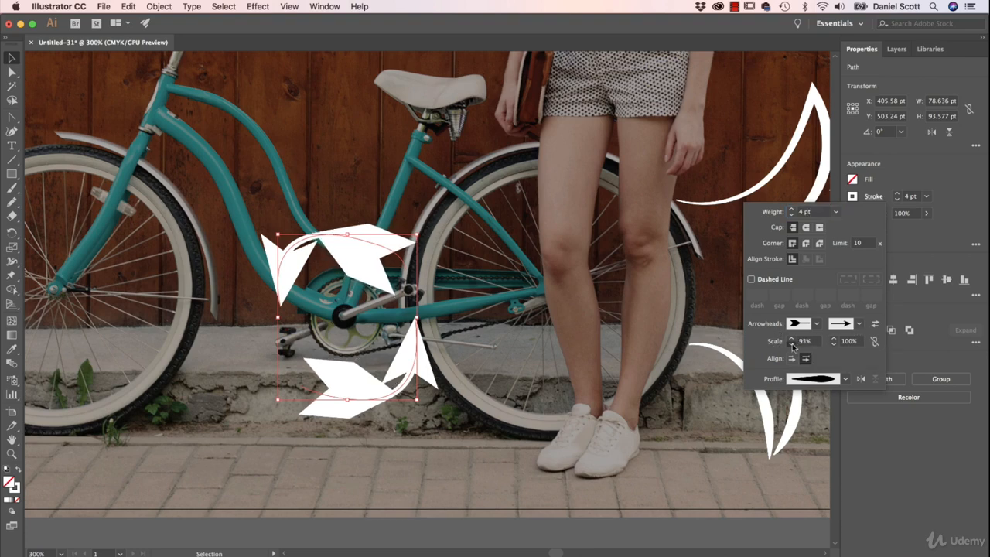
{"action": "left_click", "coordinate": [808, 341]}
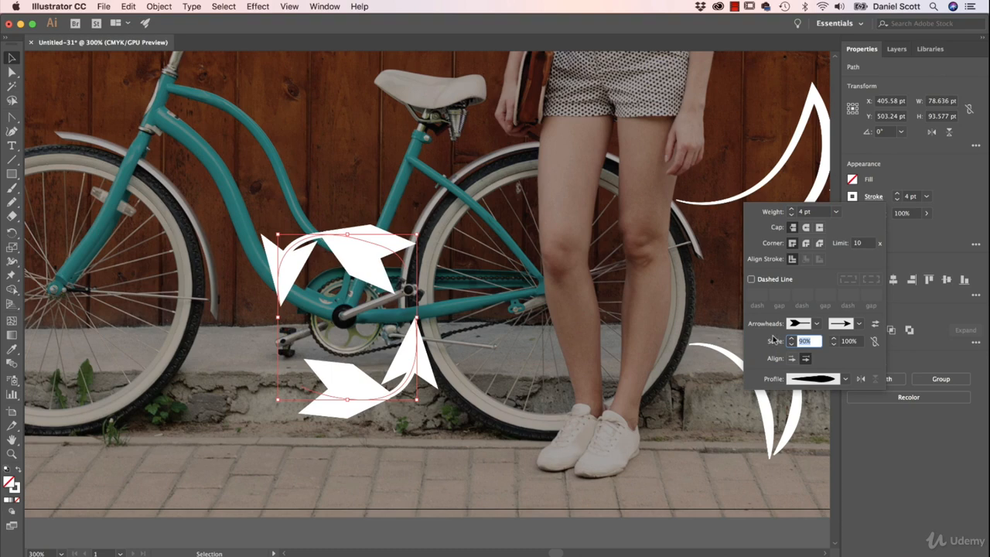
{"action": "type", "text": "20"}
{"action": "key", "text": "Tab"}
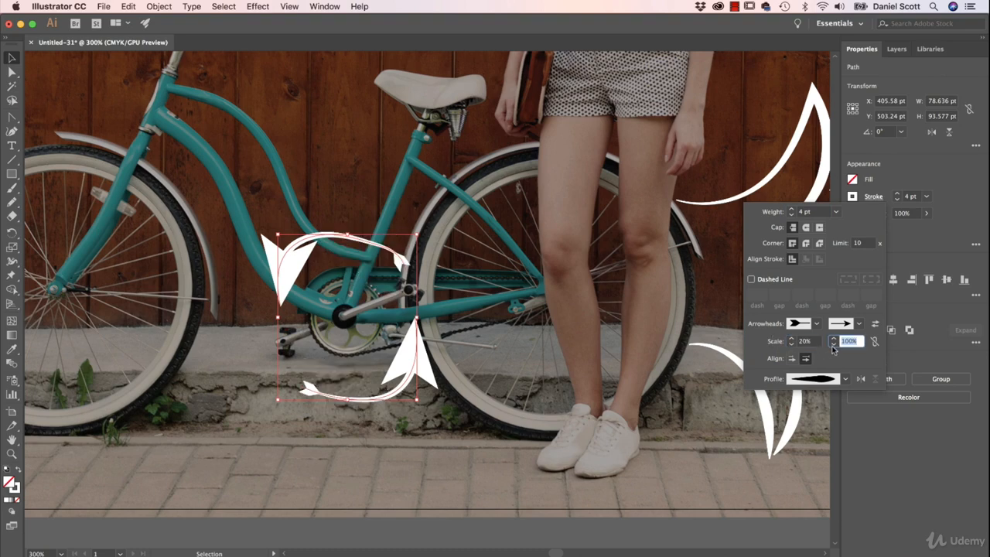
{"action": "left_click", "coordinate": [874, 341]}
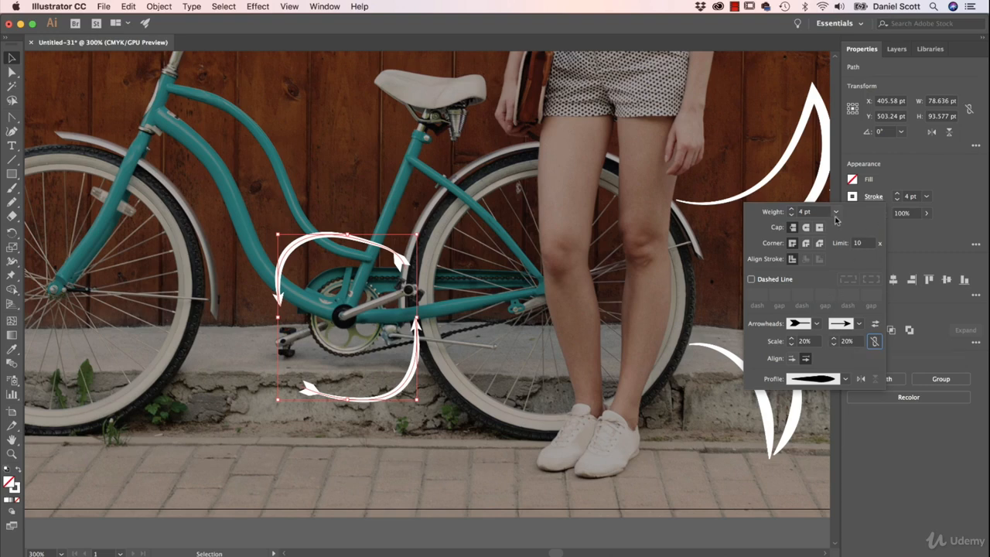
Raise the pedal arrows' stroke weight to 7 pt, flip their width profile along the path, and clear the selection
{"action": "left_click", "coordinate": [791, 208]}
{"action": "left_click", "coordinate": [790, 208]}
{"action": "left_click", "coordinate": [790, 208]}
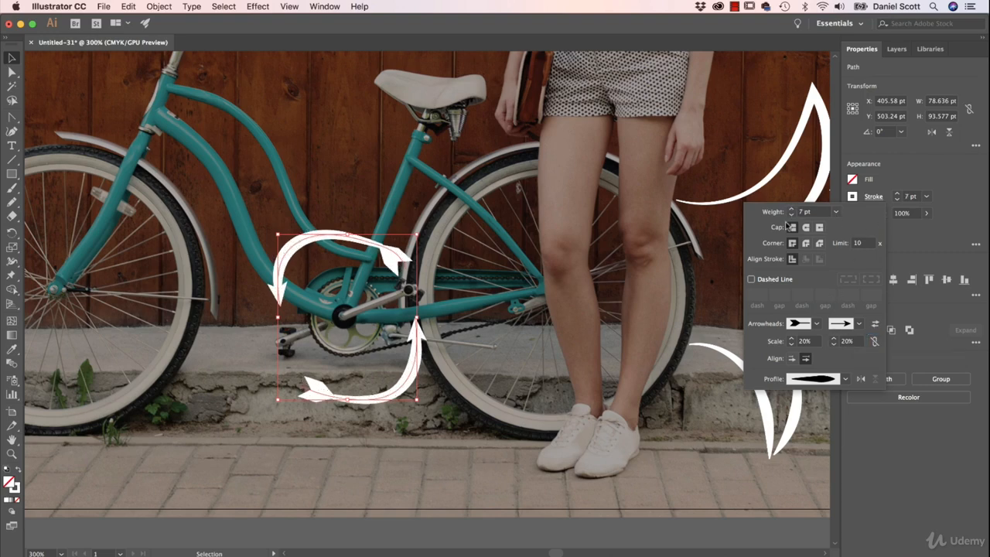
{"action": "left_click", "coordinate": [861, 378]}
{"action": "left_click", "coordinate": [476, 407]}
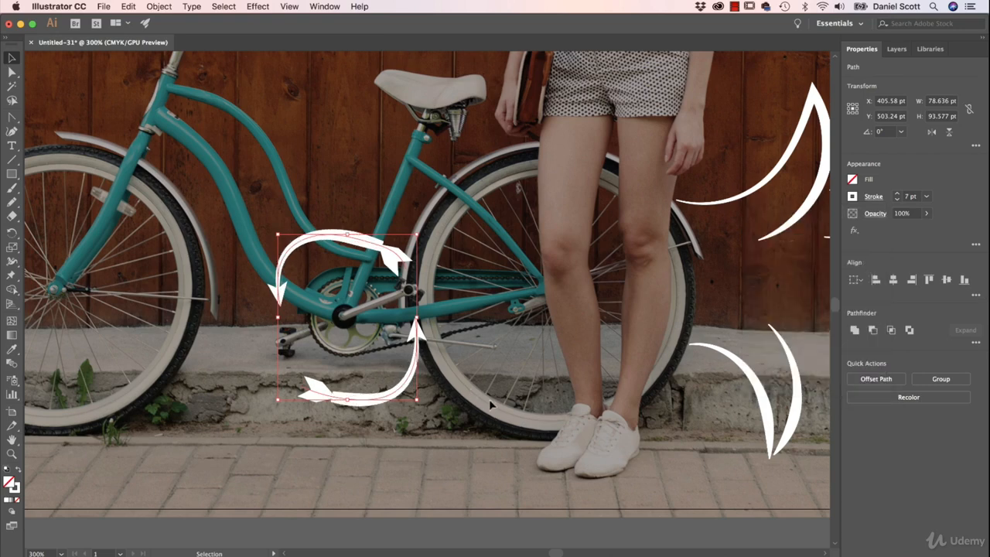
{"action": "left_click", "coordinate": [488, 399]}
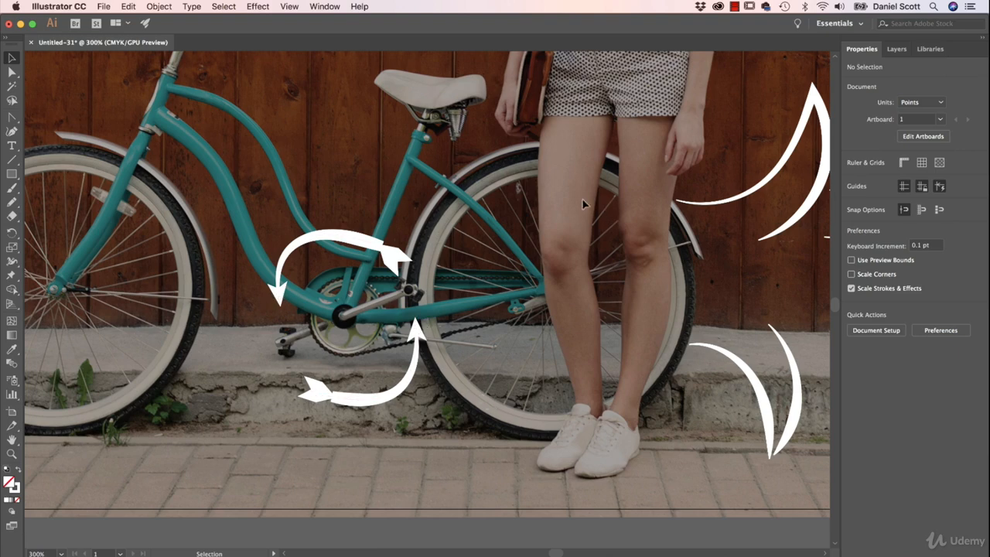
Draw a closed Pencil tool outline about 177 by 480 pt around the standing woman from head to shoes
{"action": "key", "text": "super+minus"}
{"action": "key", "text": "super+minus"}
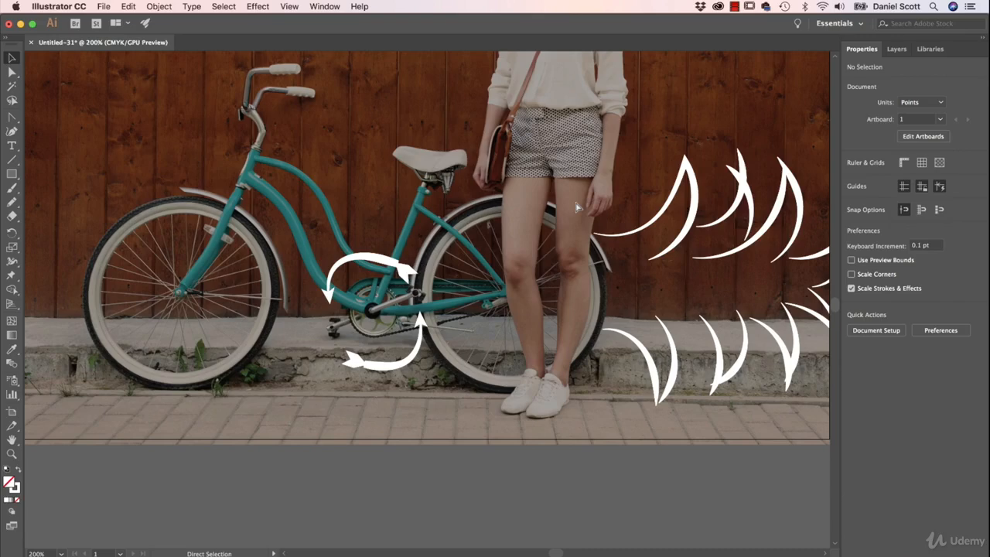
{"action": "key", "text": "a"}
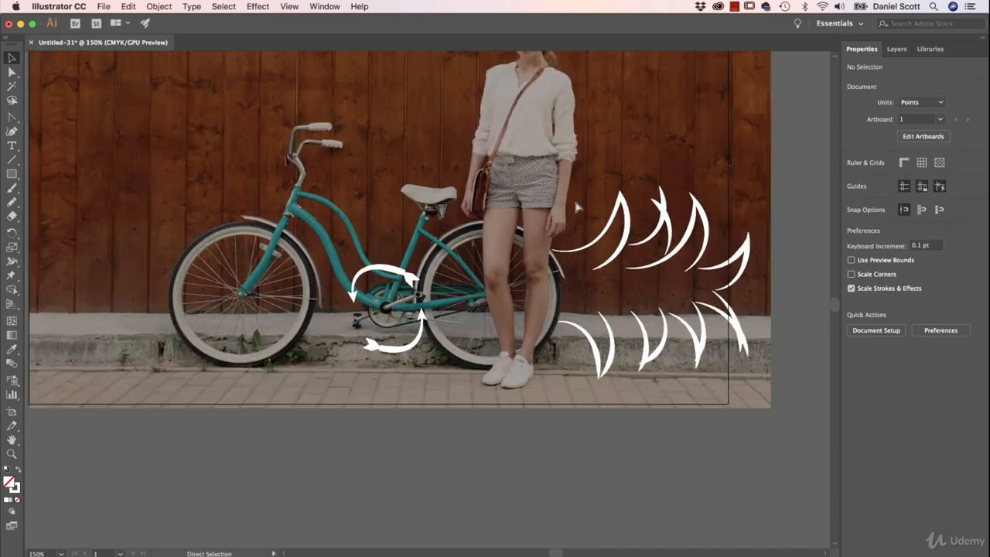
{"action": "key", "text": "space"}
{"action": "left_click_drag", "start_coordinate": [603, 155], "coordinate": [552, 273]}
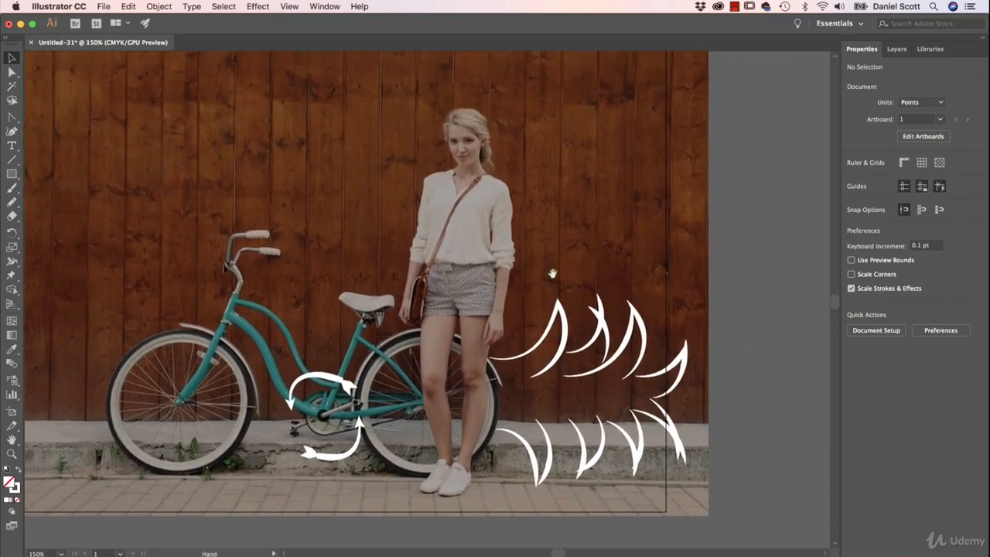
{"action": "key", "text": "v"}
{"action": "key", "text": "space"}
{"action": "left_click_drag", "start_coordinate": [511, 214], "coordinate": [500, 230]}
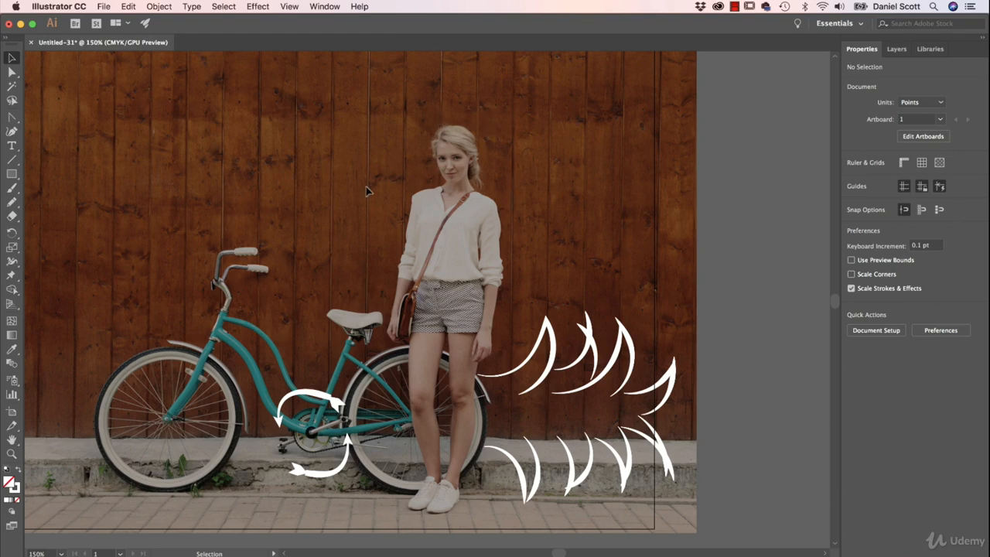
{"action": "left_click", "coordinate": [12, 201]}
{"action": "mouse_move", "coordinate": [430, 114]}
{"action": "left_mouse_down"}
{"action": "mouse_move", "coordinate": [409, 148]}
{"action": "mouse_move", "coordinate": [422, 174]}
{"action": "mouse_move", "coordinate": [397, 202]}
{"action": "mouse_move", "coordinate": [369, 354]}
{"action": "mouse_move", "coordinate": [383, 418]}
{"action": "mouse_move", "coordinate": [381, 503]}
{"action": "mouse_move", "coordinate": [412, 532]}
{"action": "mouse_move", "coordinate": [461, 529]}
{"action": "mouse_move", "coordinate": [511, 451]}
{"action": "mouse_move", "coordinate": [531, 204]}
{"action": "mouse_move", "coordinate": [506, 139]}
{"action": "left_mouse_up"}
{"action": "left_click_drag", "start_coordinate": [467, 107], "coordinate": [429, 114]}
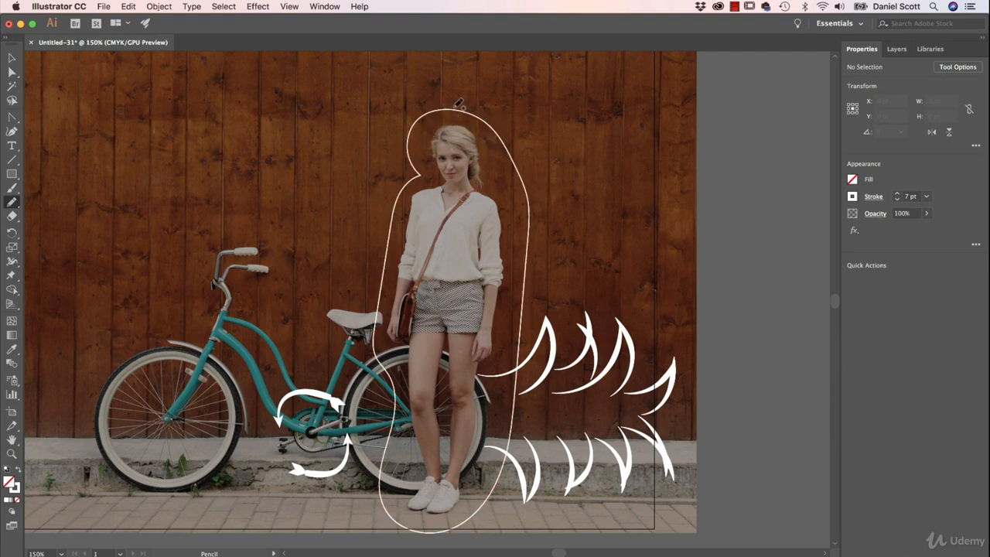
{"action": "mouse_move", "coordinate": [611, 97]}
{"action": "left_mouse_down"}
{"action": "mouse_move", "coordinate": [586, 116]}
{"action": "mouse_move", "coordinate": [651, 170]}
{"action": "mouse_move", "coordinate": [656, 106]}
{"action": "mouse_move", "coordinate": [621, 91]}
{"action": "mouse_move", "coordinate": [696, 192]}
{"action": "left_mouse_up"}
{"action": "key", "text": "v"}
{"action": "left_click", "coordinate": [680, 194]}
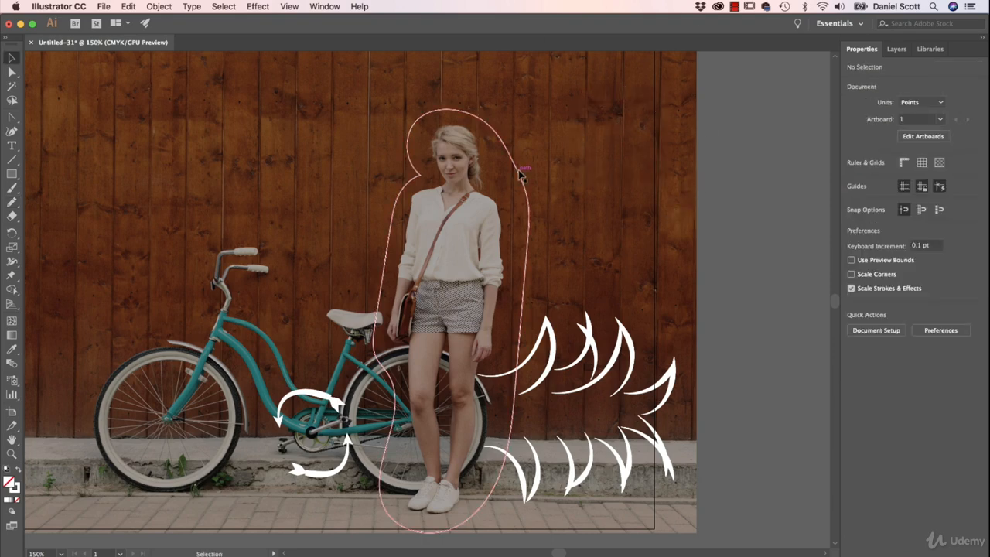
Turn the outline around the woman into a dashed line with 12 pt dashes
{"action": "left_click", "coordinate": [522, 176]}
{"action": "left_click", "coordinate": [874, 197]}
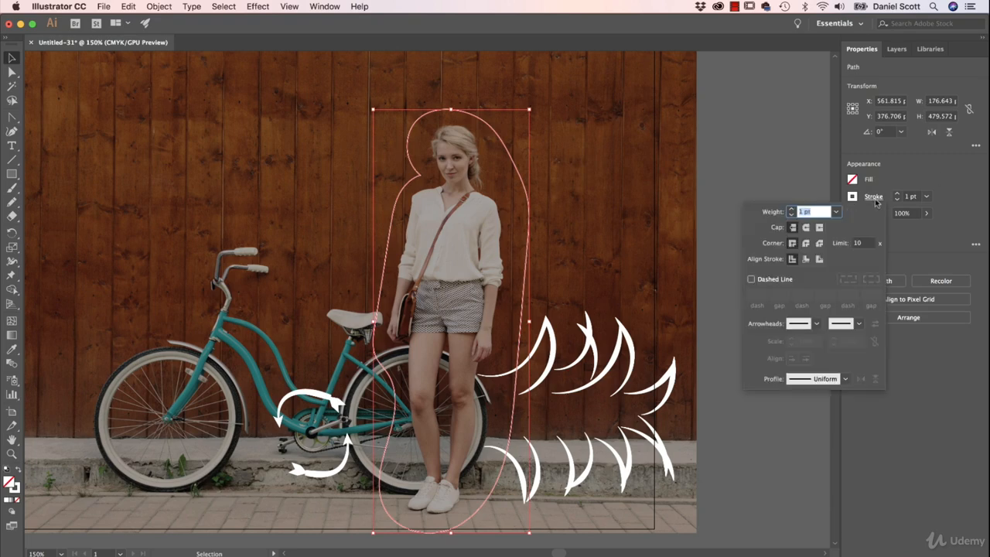
{"action": "left_click", "coordinate": [767, 281]}
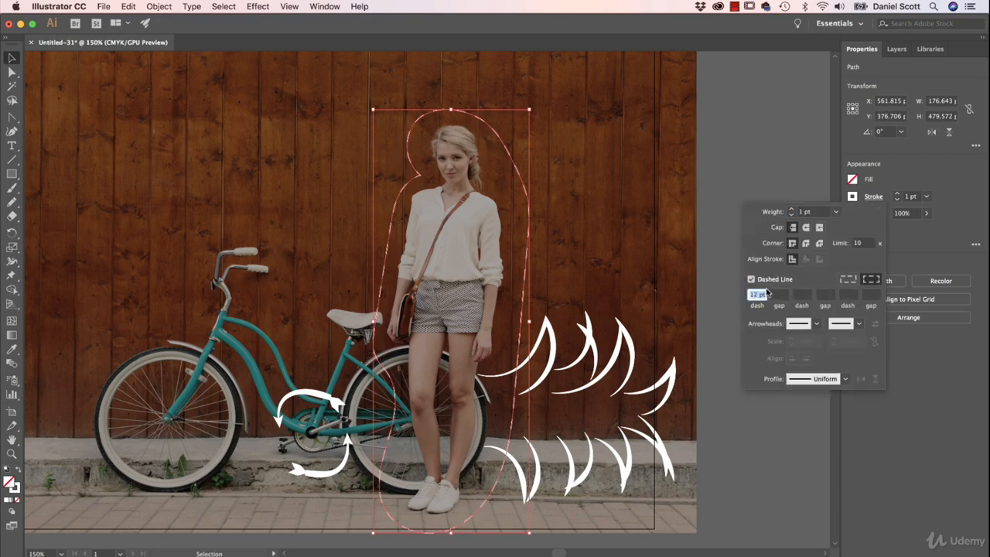
{"action": "left_click", "coordinate": [621, 116]}
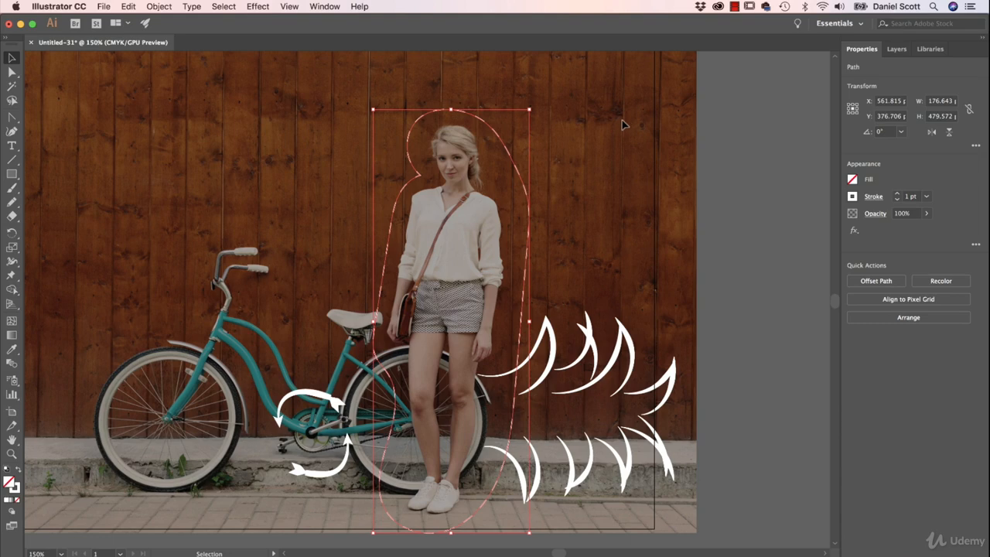
Increase the dashed outline's stroke weight to 6 pt
{"action": "left_click", "coordinate": [529, 249]}
{"action": "left_click", "coordinate": [897, 194]}
{"action": "left_click", "coordinate": [897, 193]}
{"action": "left_click", "coordinate": [897, 193]}
{"action": "left_click", "coordinate": [897, 193]}
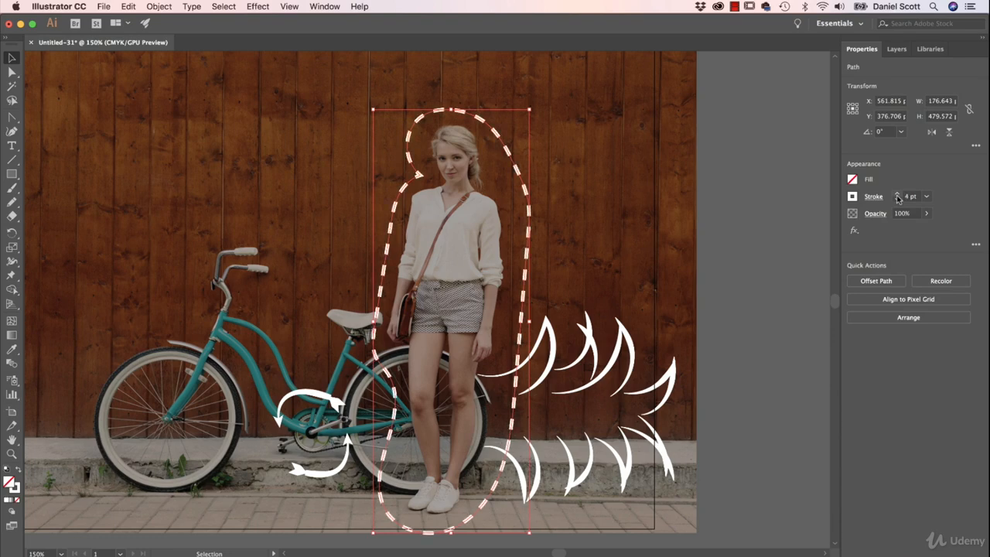
{"action": "left_click", "coordinate": [897, 193]}
Try round caps on the outline's dashes and restore the butt caps
{"action": "left_click", "coordinate": [873, 197]}
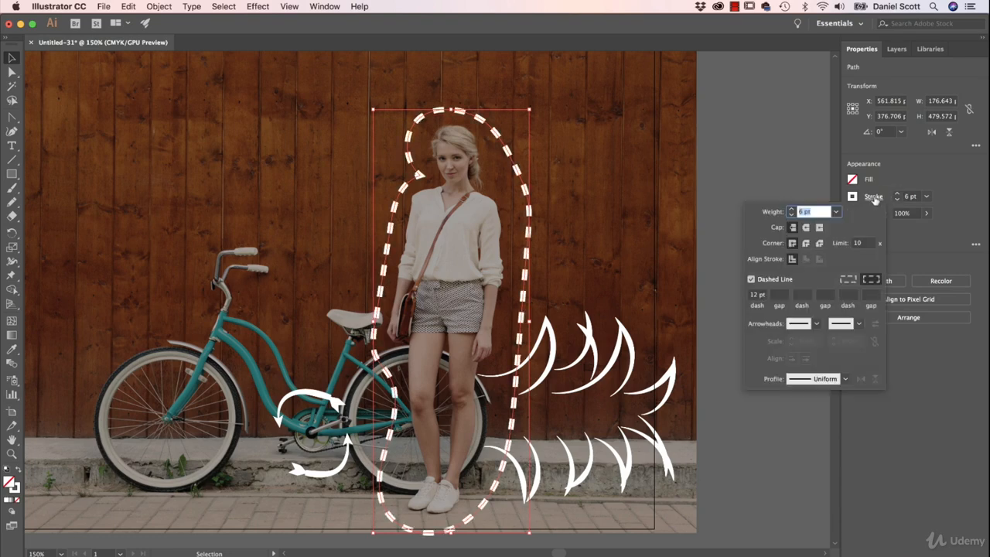
{"action": "left_click", "coordinate": [806, 228]}
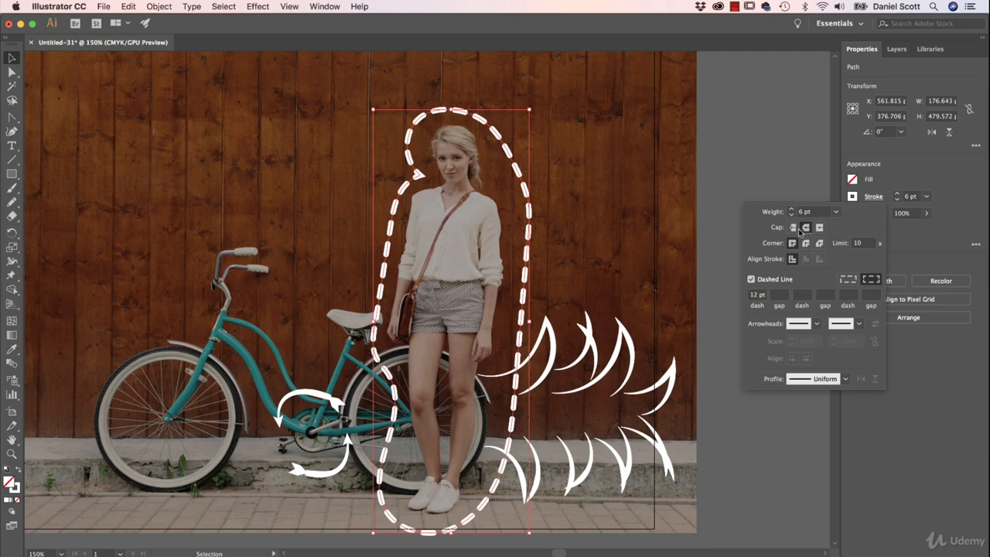
{"action": "left_click", "coordinate": [793, 227]}
Set the outline's dash length to 22 pt
{"action": "left_click", "coordinate": [749, 292]}
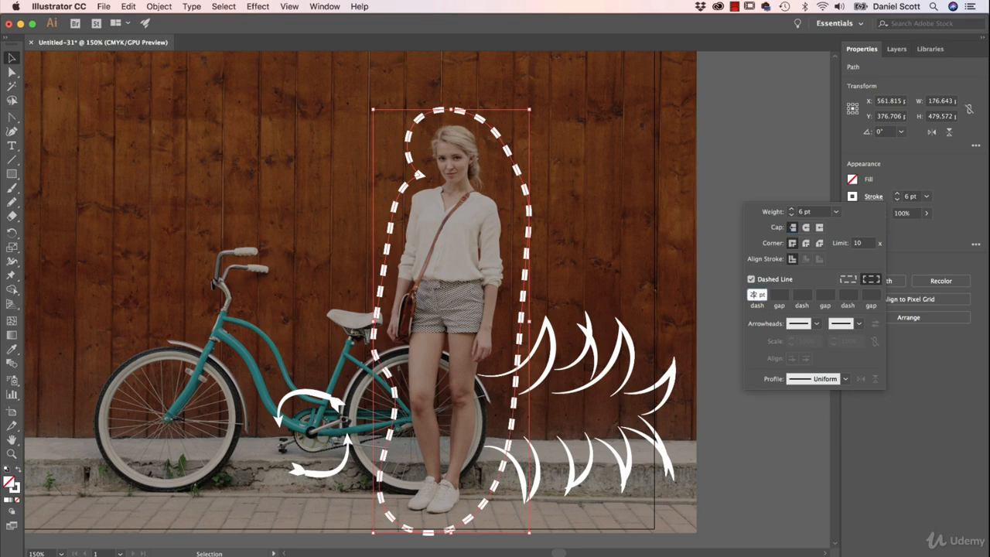
{"action": "type", "text": "22"}
{"action": "key", "text": "Tab"}
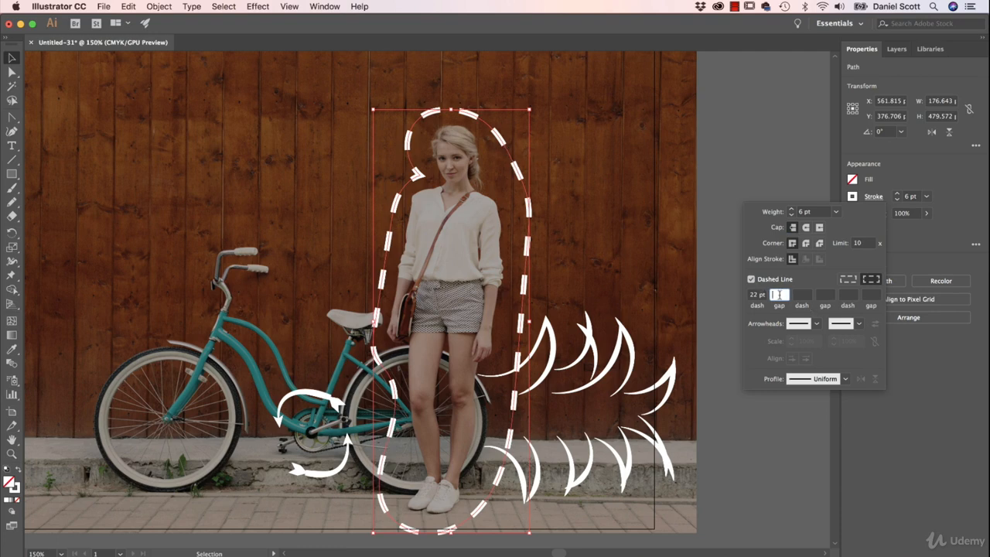
Try a 10 pt gap with 2 pt dashes on the dashed outline around the woman
{"action": "type", "text": "10"}
{"action": "key", "text": "Tab"}
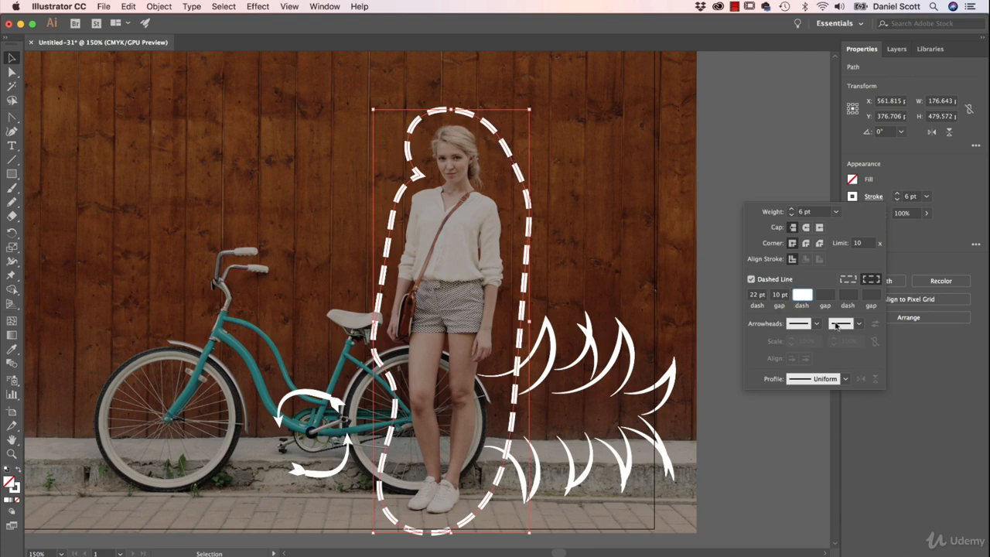
{"action": "left_click", "coordinate": [756, 294]}
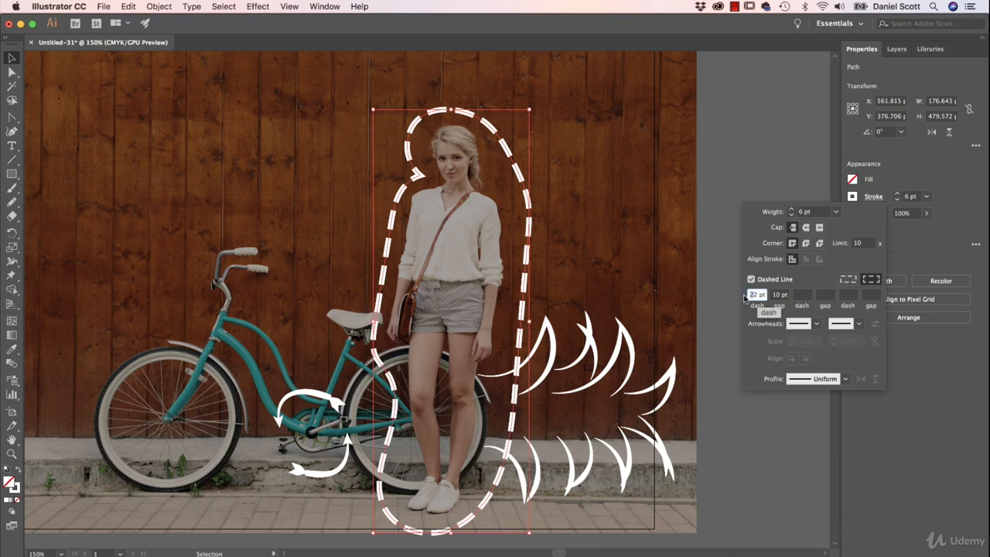
{"action": "type", "text": "2"}
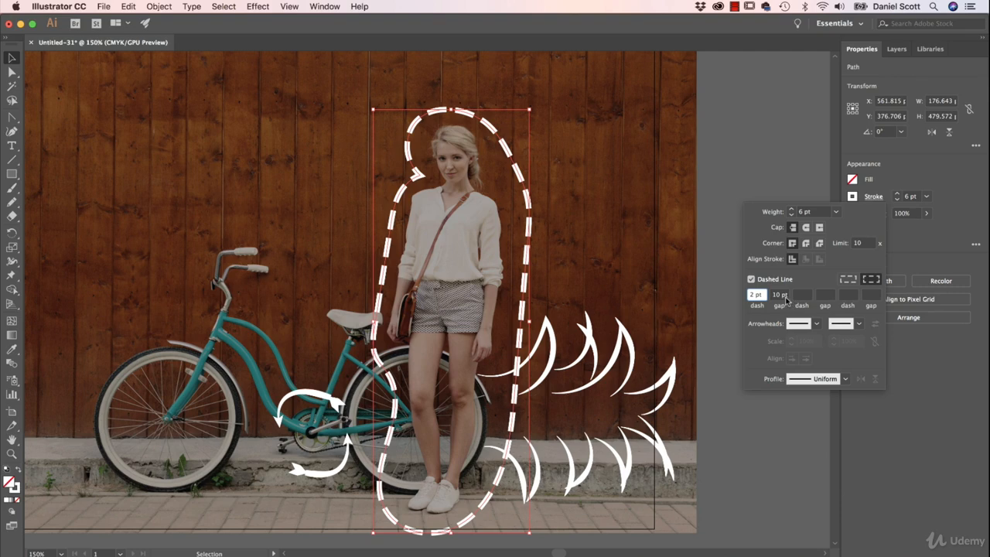
{"action": "left_click", "coordinate": [783, 295]}
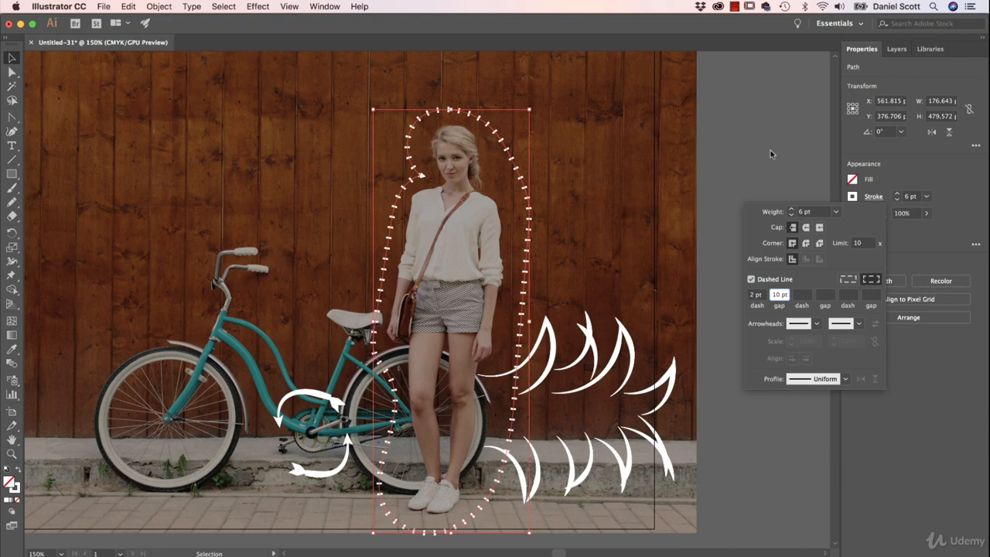
Set the outline's dash length to 12 pt, clear its gap value and deselect the outline
{"action": "double_click", "coordinate": [755, 294]}
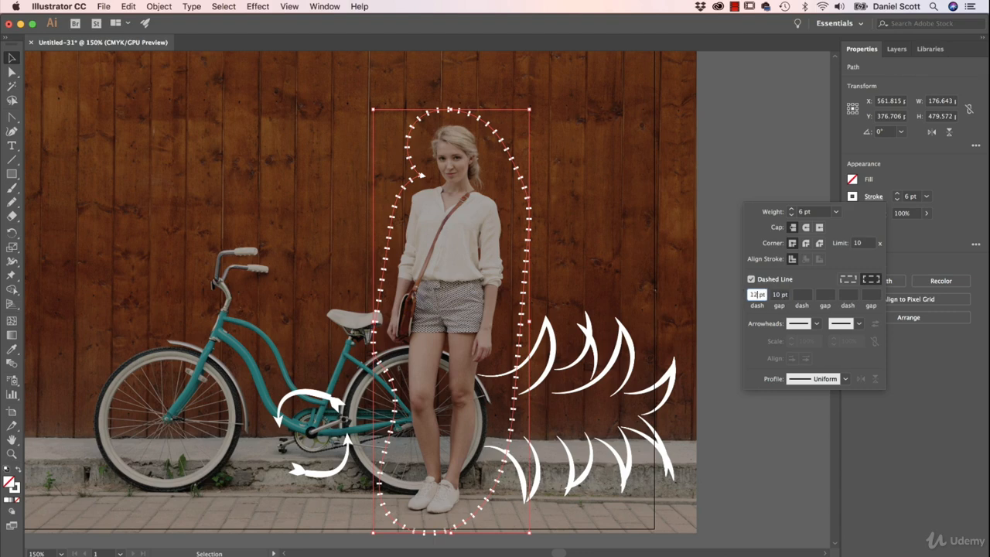
{"action": "key", "text": "Tab"}
{"action": "key", "text": "BackSpace"}
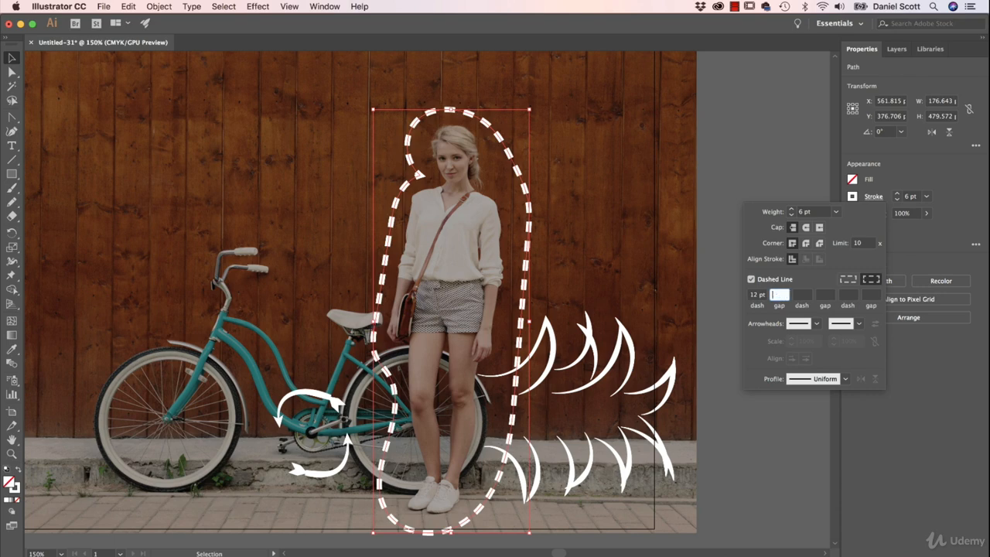
{"action": "key", "text": "Tab"}
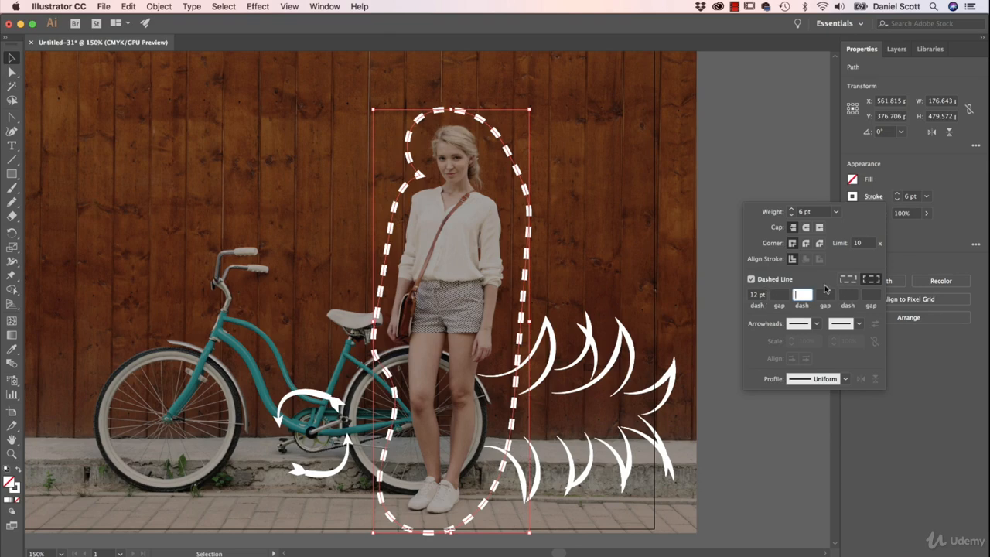
{"action": "left_click", "coordinate": [610, 273]}
{"action": "left_click", "coordinate": [623, 259]}
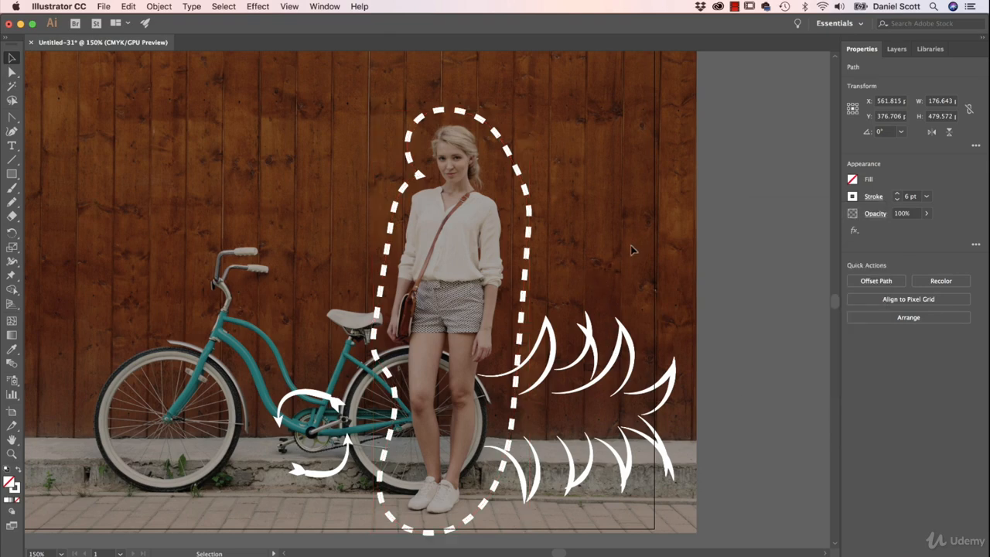
Draw two wavy Pencil lines trailing from the bicycle's handlebar grips toward the woman, together about 168 by 58 pt
{"action": "scroll", "coordinate": [416, 310], "scroll_direction": "left", "scroll_amount": 5}
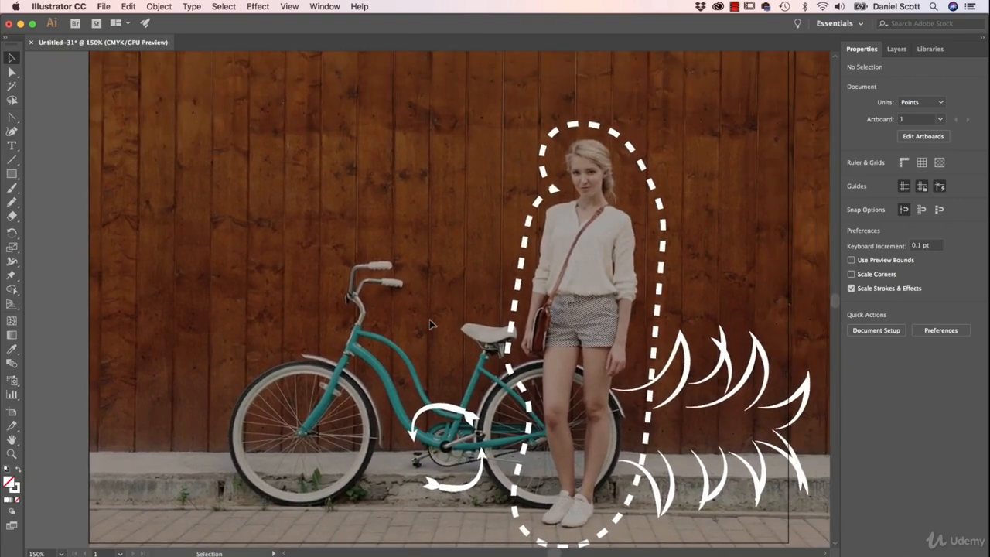
{"action": "left_click", "coordinate": [11, 203]}
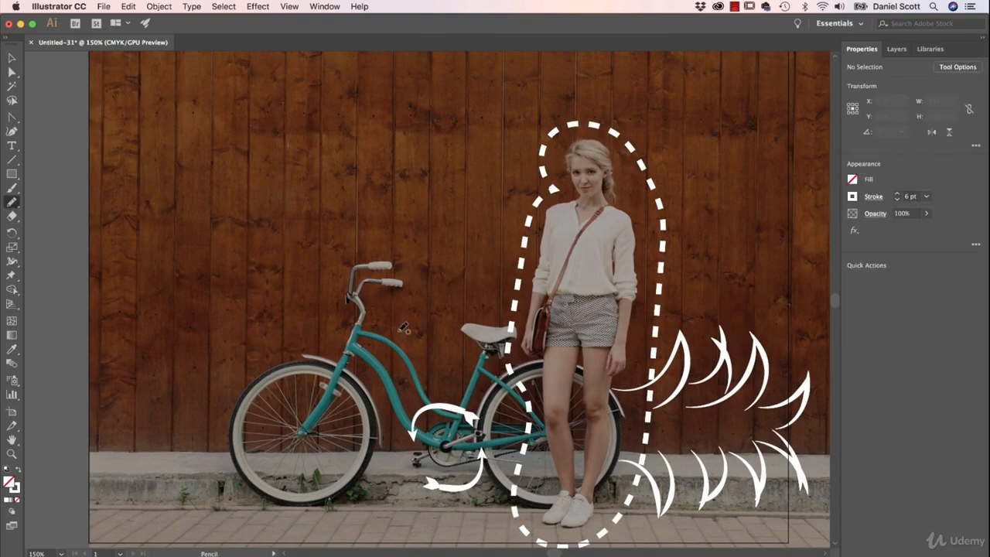
{"action": "mouse_move", "coordinate": [408, 283]}
{"action": "left_mouse_down"}
{"action": "mouse_move", "coordinate": [442, 269]}
{"action": "mouse_move", "coordinate": [546, 285]}
{"action": "left_mouse_up"}
{"action": "mouse_move", "coordinate": [394, 265]}
{"action": "left_mouse_down"}
{"action": "mouse_move", "coordinate": [445, 245]}
{"action": "mouse_move", "coordinate": [517, 248]}
{"action": "left_mouse_up"}
{"action": "left_click", "coordinate": [12, 58]}
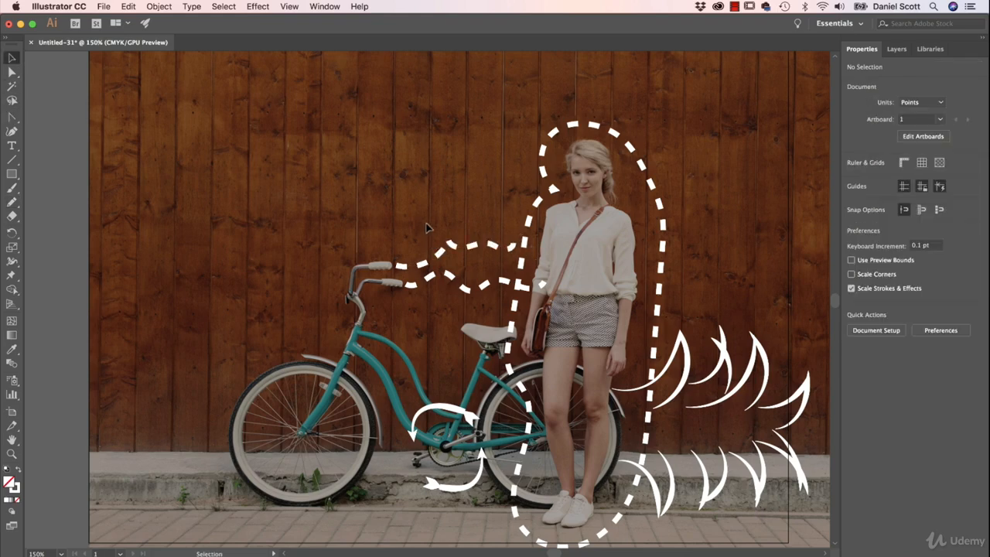
Select both wavy lines, turn off their dashes and reduce their stroke weight to 4 pt
{"action": "left_click_drag", "start_coordinate": [427, 225], "coordinate": [469, 292]}
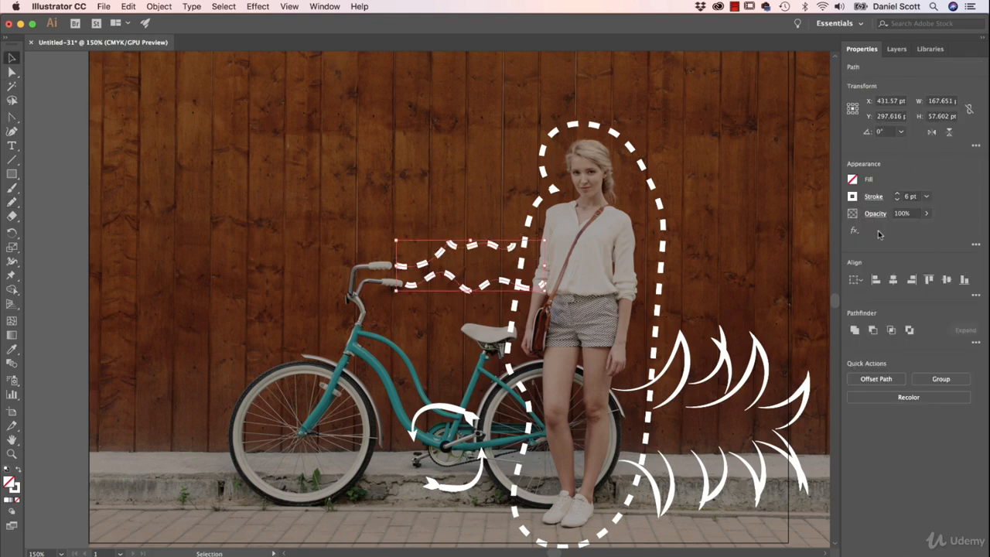
{"action": "left_click", "coordinate": [873, 197]}
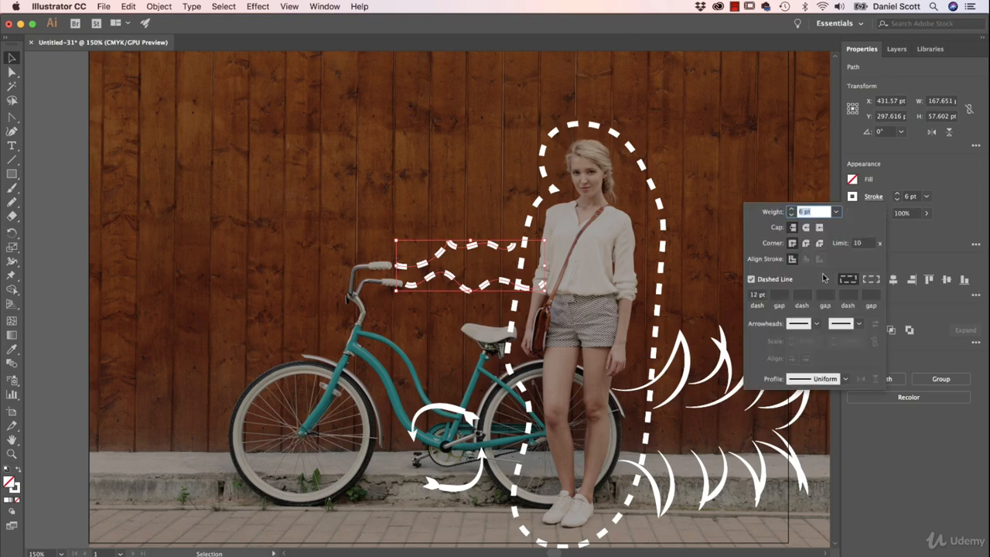
{"action": "left_click", "coordinate": [751, 279]}
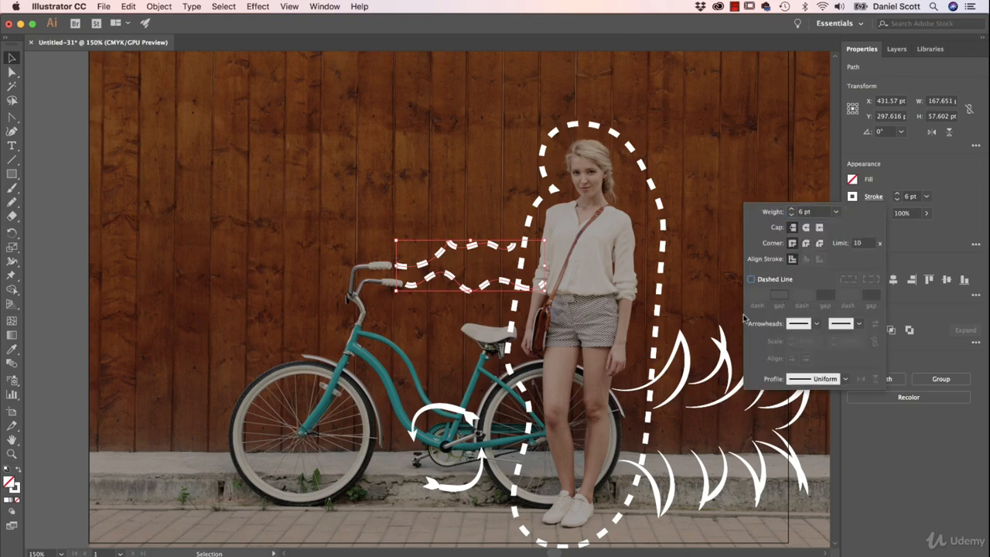
{"action": "left_click", "coordinate": [791, 214]}
{"action": "left_click", "coordinate": [791, 215]}
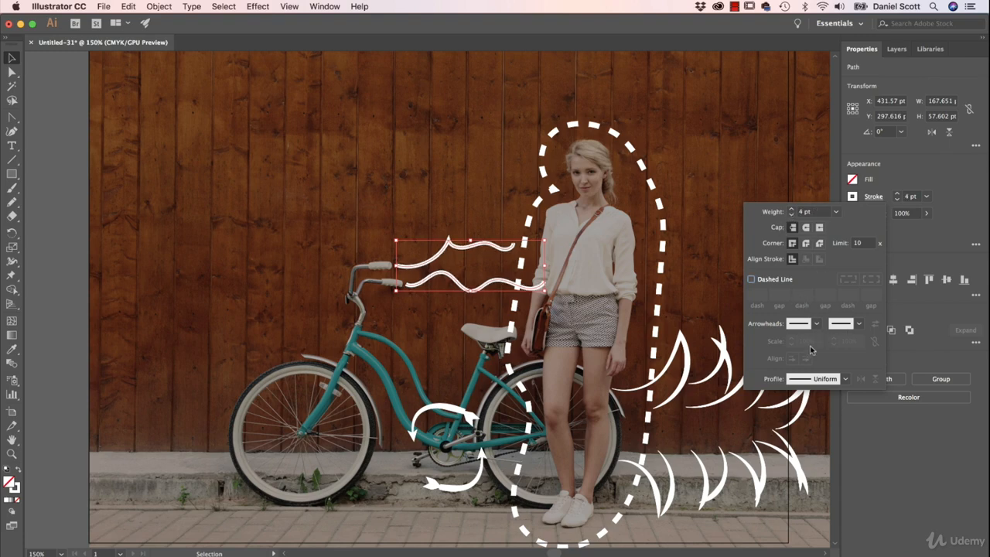
Make the wavy lines dashed with a 0 pt dash and a 12 pt gap
{"action": "left_click", "coordinate": [750, 280]}
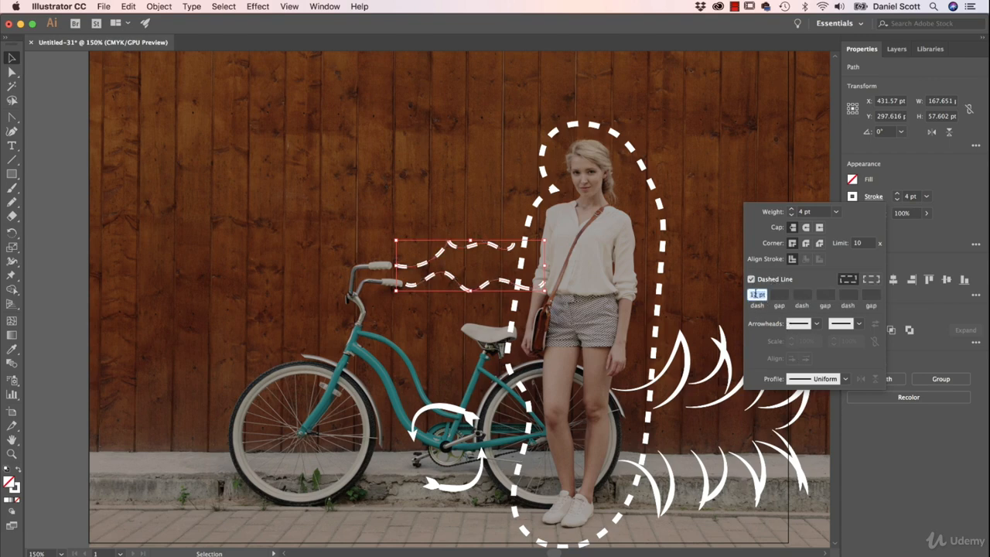
{"action": "type", "text": "0"}
{"action": "key", "text": "Tab"}
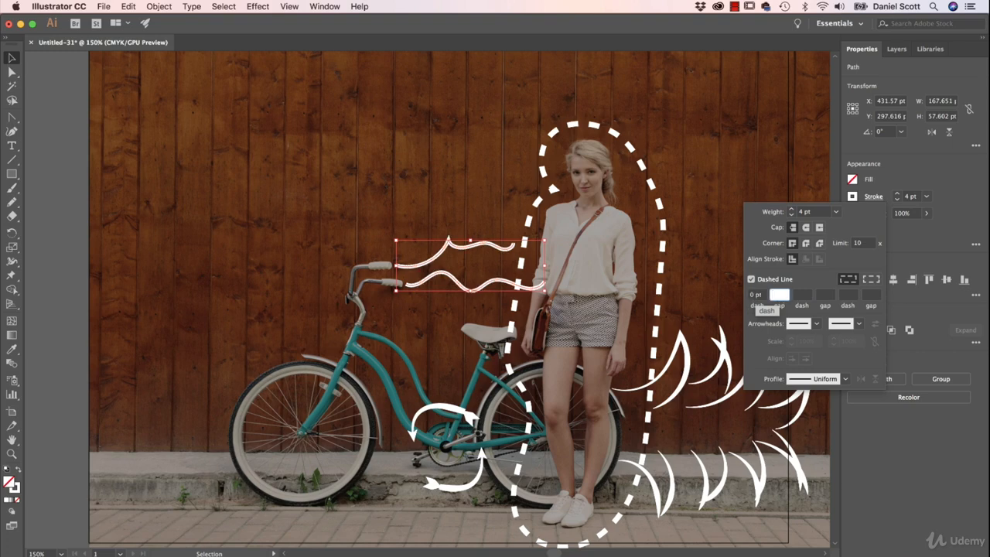
{"action": "type", "text": "12"}
{"action": "key", "text": "Tab"}
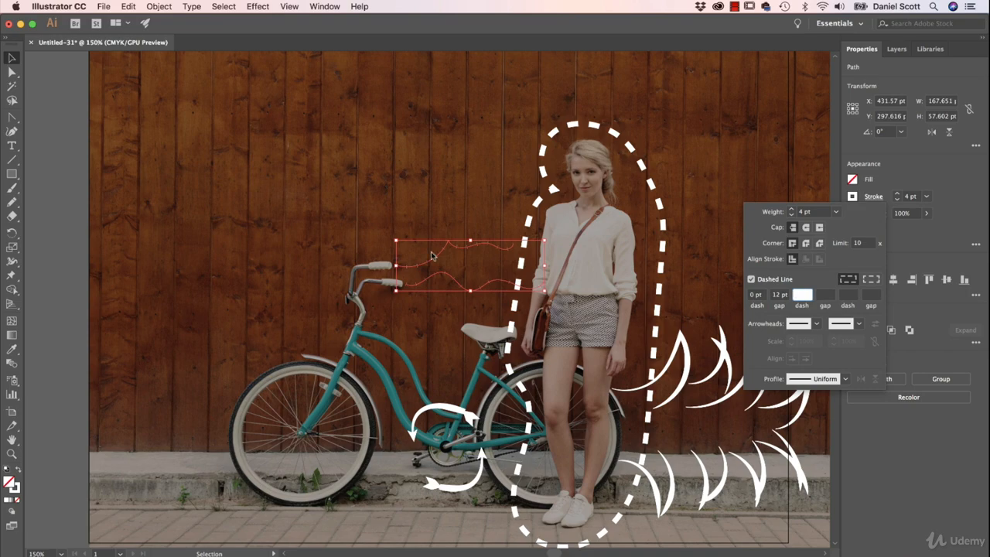
Apply round caps to the wavy lines to turn their zero-length dashes into dots
{"action": "key", "text": "super+equal"}
{"action": "key", "text": "super+equal"}
{"action": "key", "text": "super+equal"}
{"action": "key", "text": "super+equal"}
{"action": "key", "text": "super+equal"}
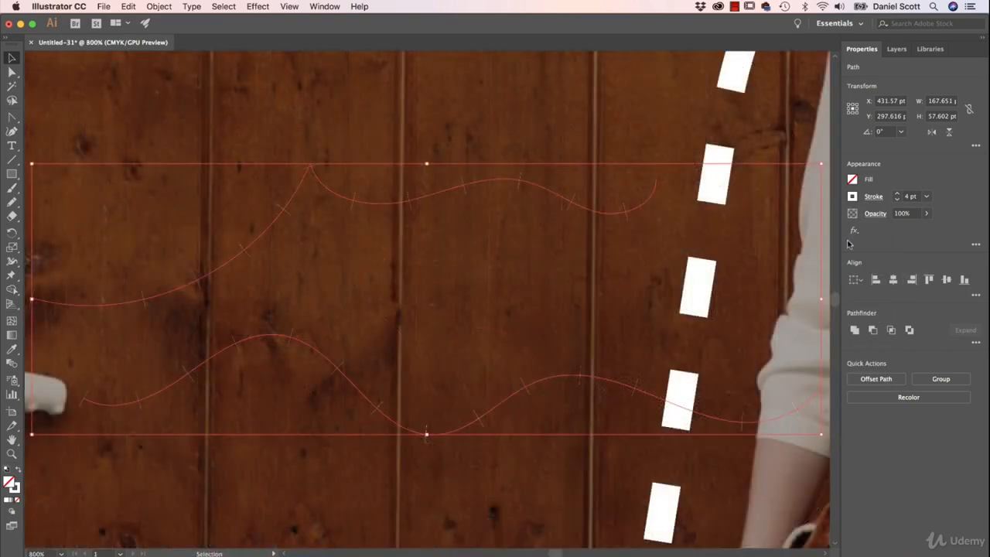
{"action": "left_click", "coordinate": [874, 198]}
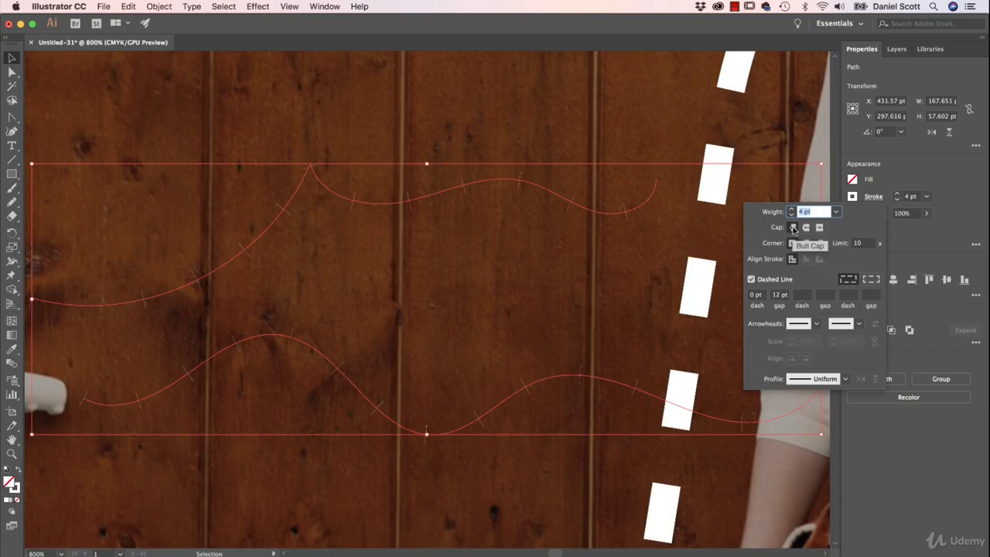
{"action": "left_click", "coordinate": [805, 228]}
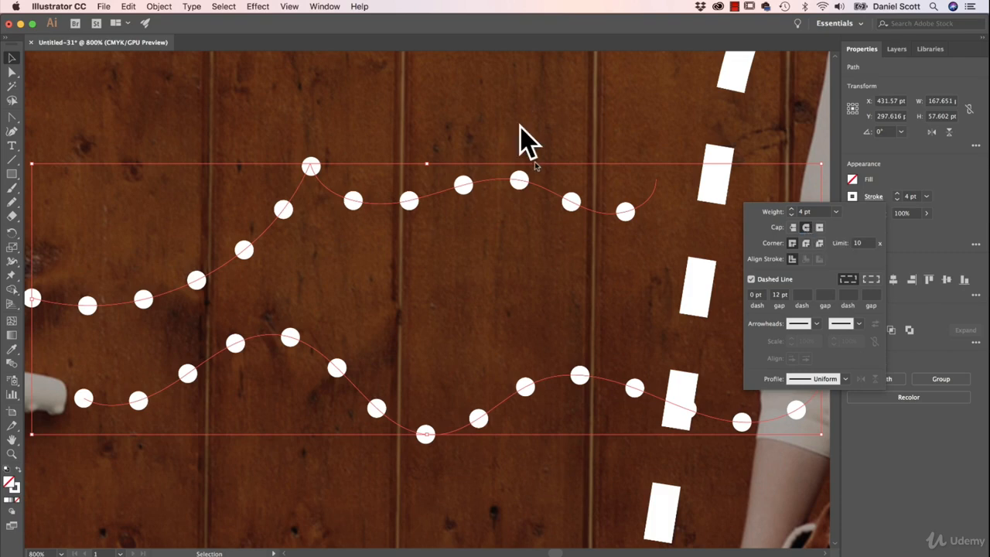
Try gaps of 20 pt and 2 pt between the dots of the wavy lines
{"action": "left_click", "coordinate": [779, 294]}
{"action": "double_click", "coordinate": [781, 295]}
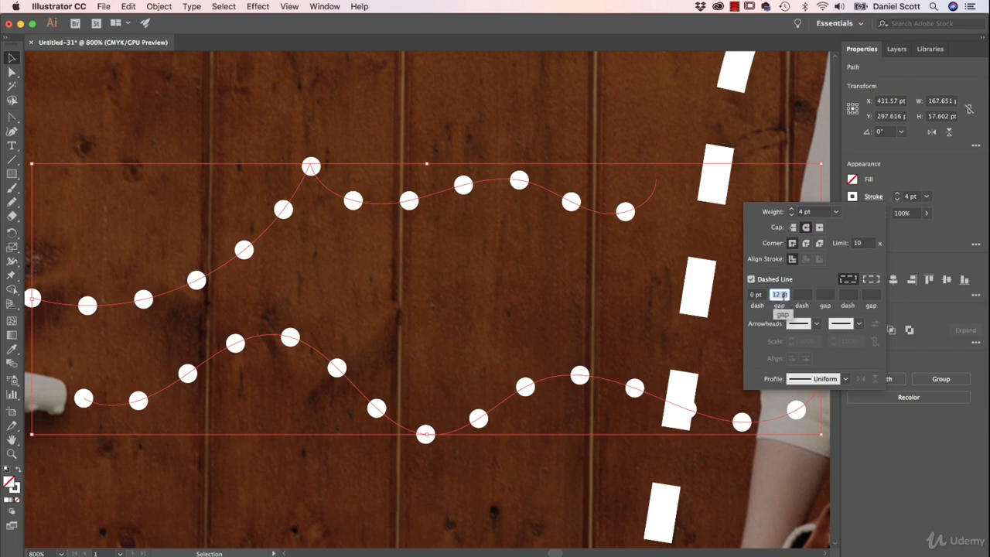
{"action": "type", "text": "20"}
{"action": "key", "text": "Return"}
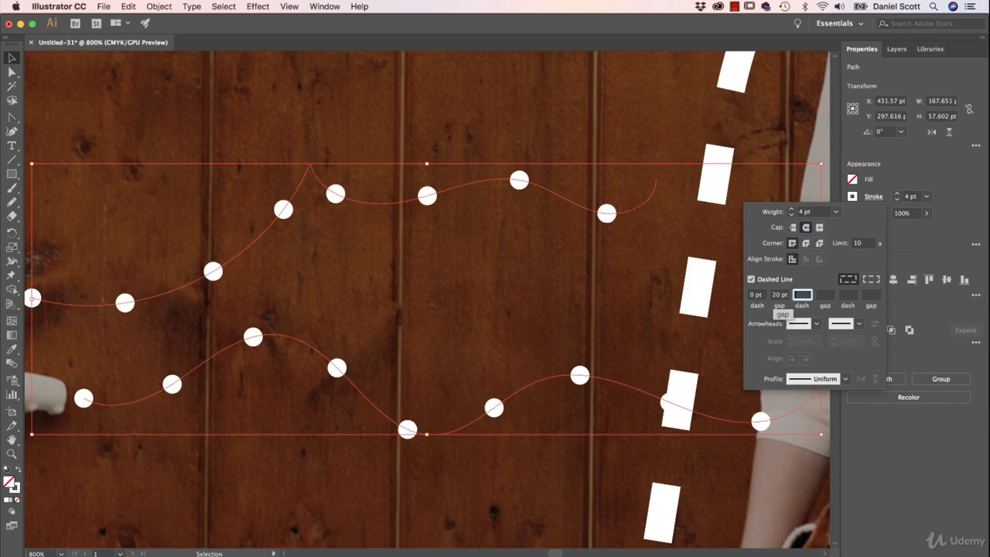
{"action": "double_click", "coordinate": [778, 294]}
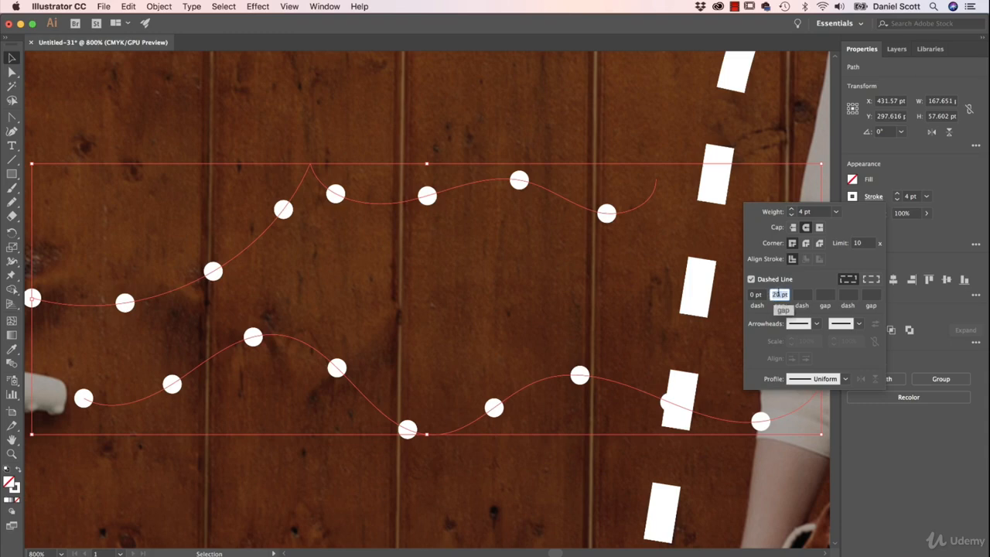
{"action": "type", "text": "2"}
{"action": "key", "text": "Tab"}
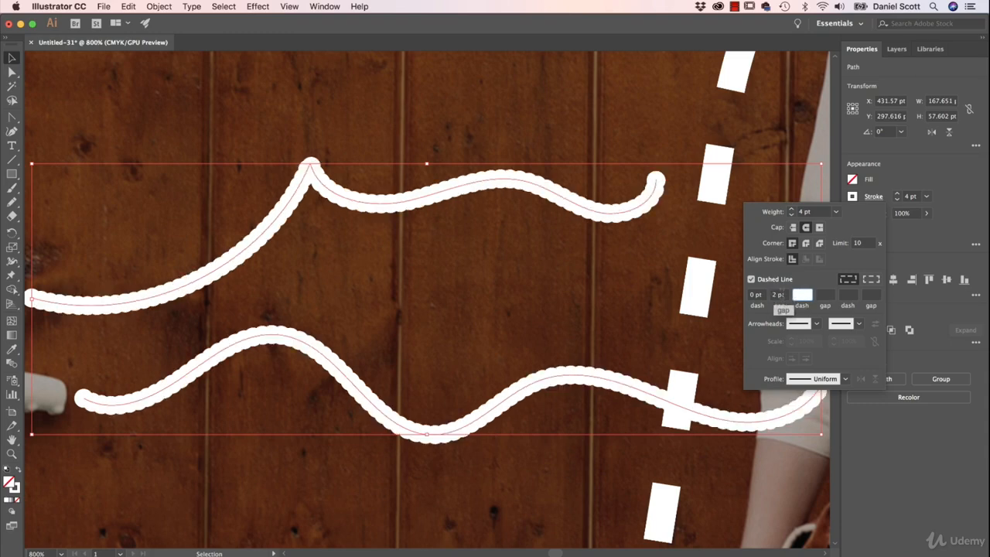
Set the dotted lines' gap to 10 pt, fit the artboard in the window and deselect everything
{"action": "double_click", "coordinate": [778, 294]}
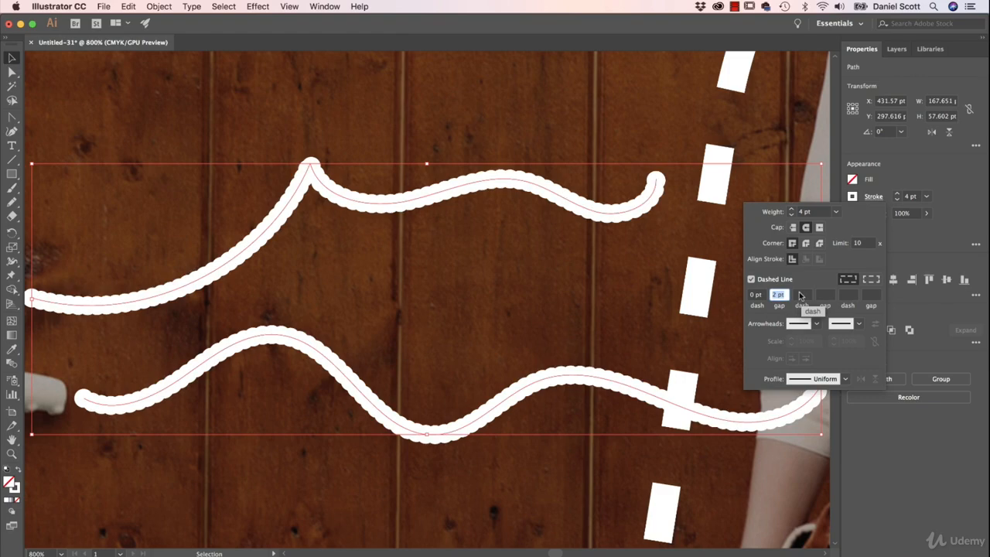
{"action": "type", "text": "10"}
{"action": "key", "text": "Return"}
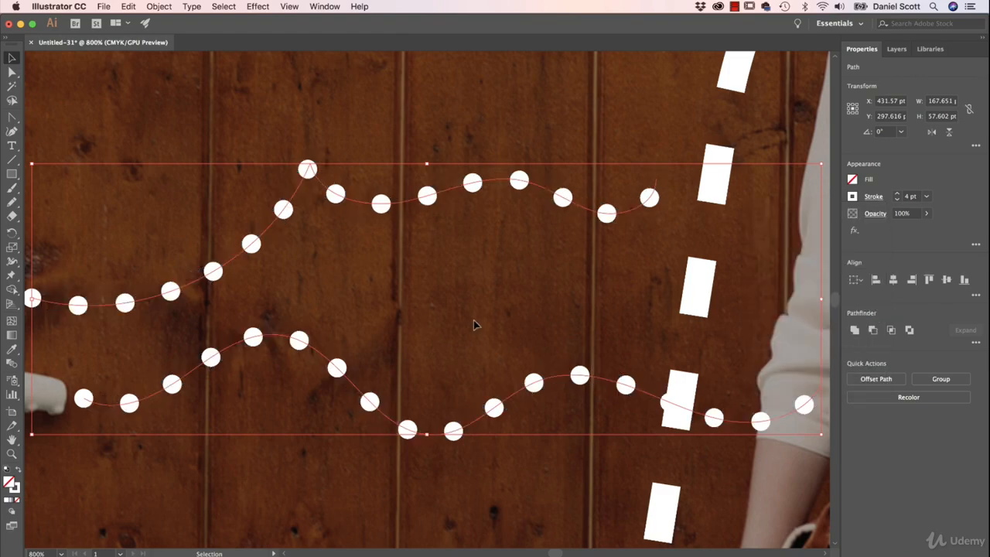
{"action": "key", "text": "super+minus"}
{"action": "key", "text": "super+minus"}
{"action": "key", "text": "super+minus"}
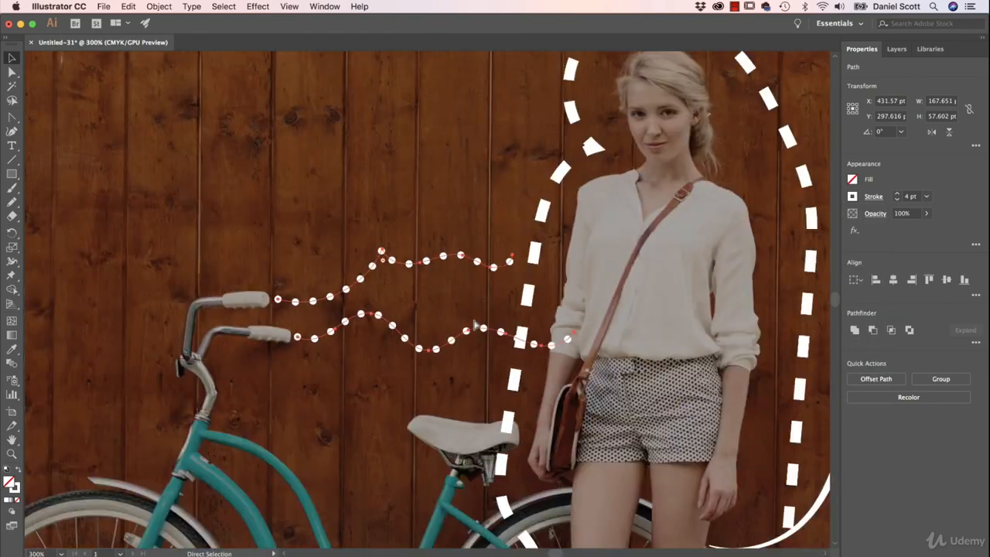
{"action": "key", "text": "super+0"}
{"action": "key", "text": "v"}
{"action": "left_click", "coordinate": [66, 299]}
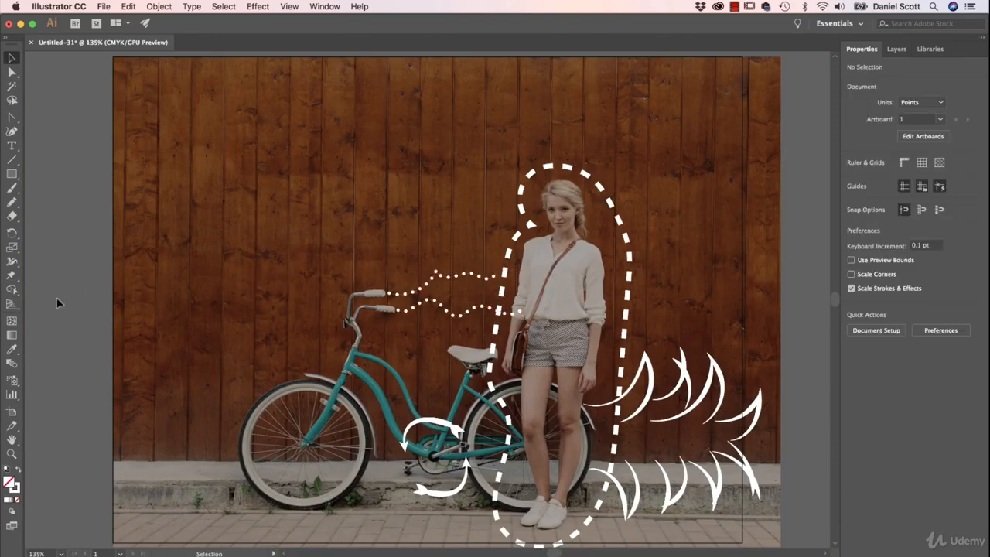